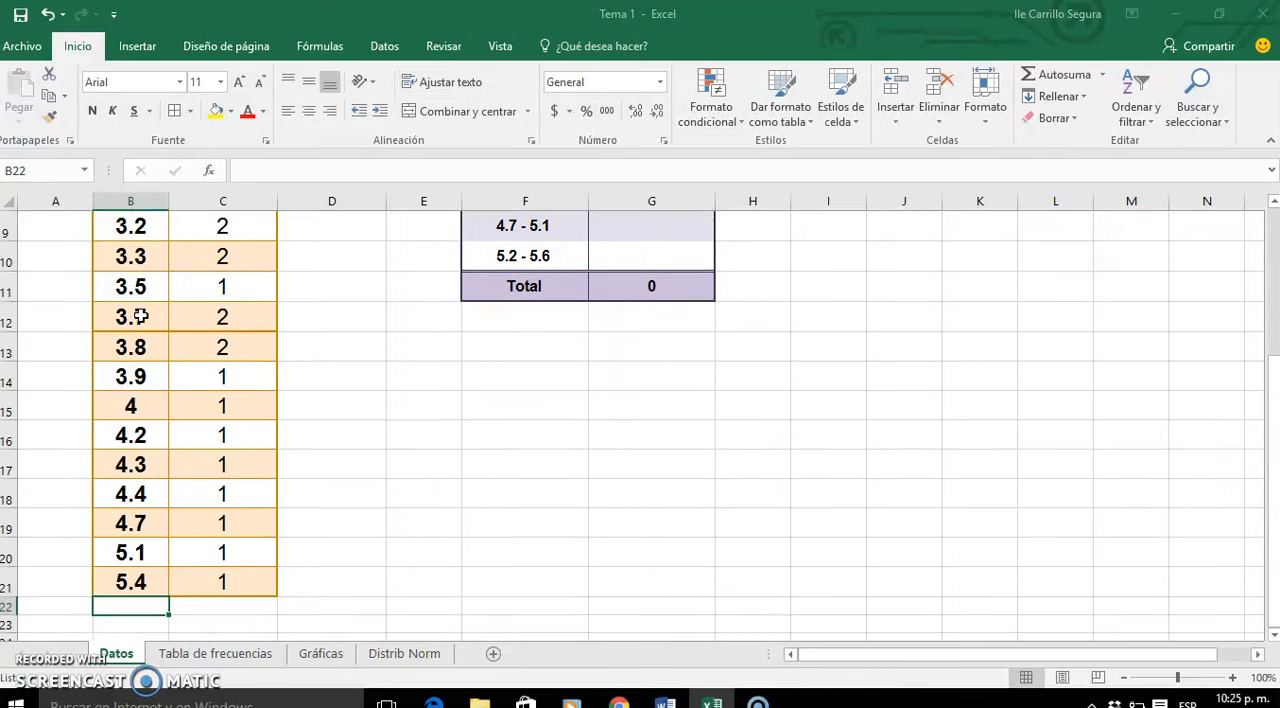
# - Total the absolute frequencies of data 2.3 and 2.6, and enter 4 in G4 for the interval 2.2 - 2.6
pyautogui.press('Up')
pyautogui.press('Up')
pyautogui.press('Up')
pyautogui.press('Up')
pyautogui.press('Up')
pyautogui.press('Up')
pyautogui.press('Up')
pyautogui.press('Up')
pyautogui.press('Up')
pyautogui.press('Up')
pyautogui.press('Up')
pyautogui.press('Up')
pyautogui.press('Up')
pyautogui.press('Up')
pyautogui.press('Up')
pyautogui.press('Up')
pyautogui.press('Up')
pyautogui.press('Up')
pyautogui.press('Up')
pyautogui.press('Up')
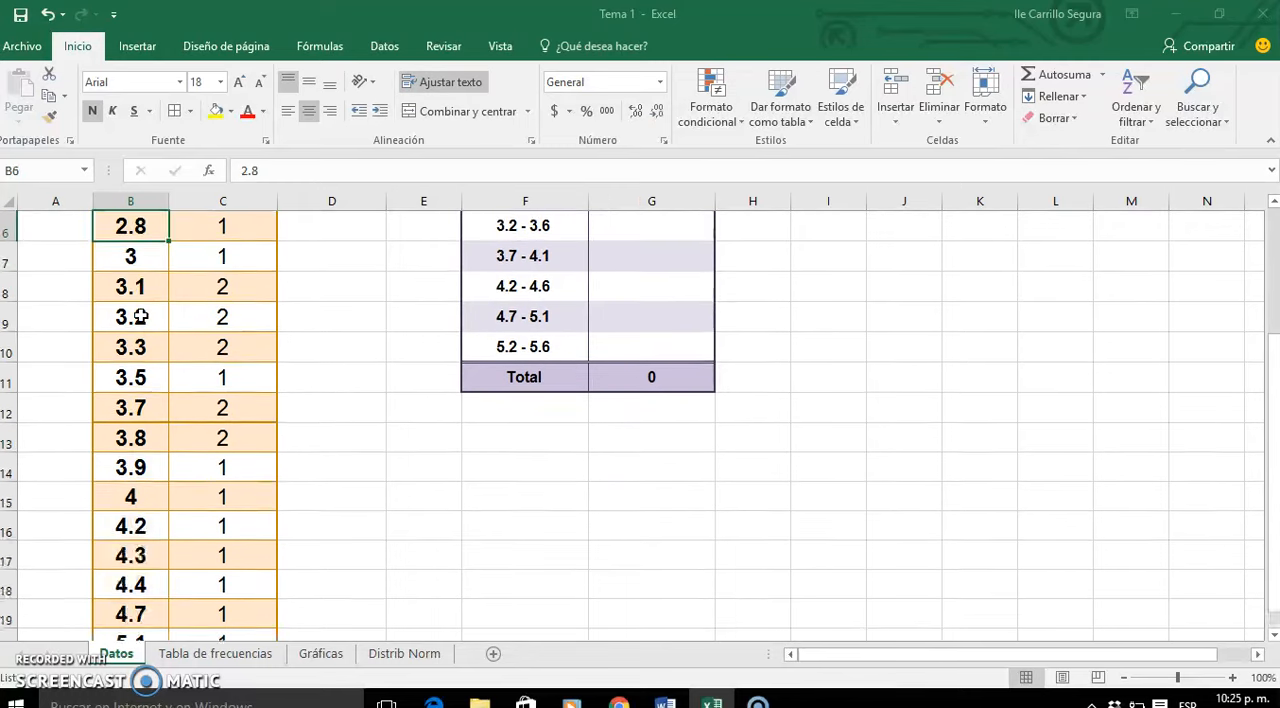
pyautogui.press('Right')
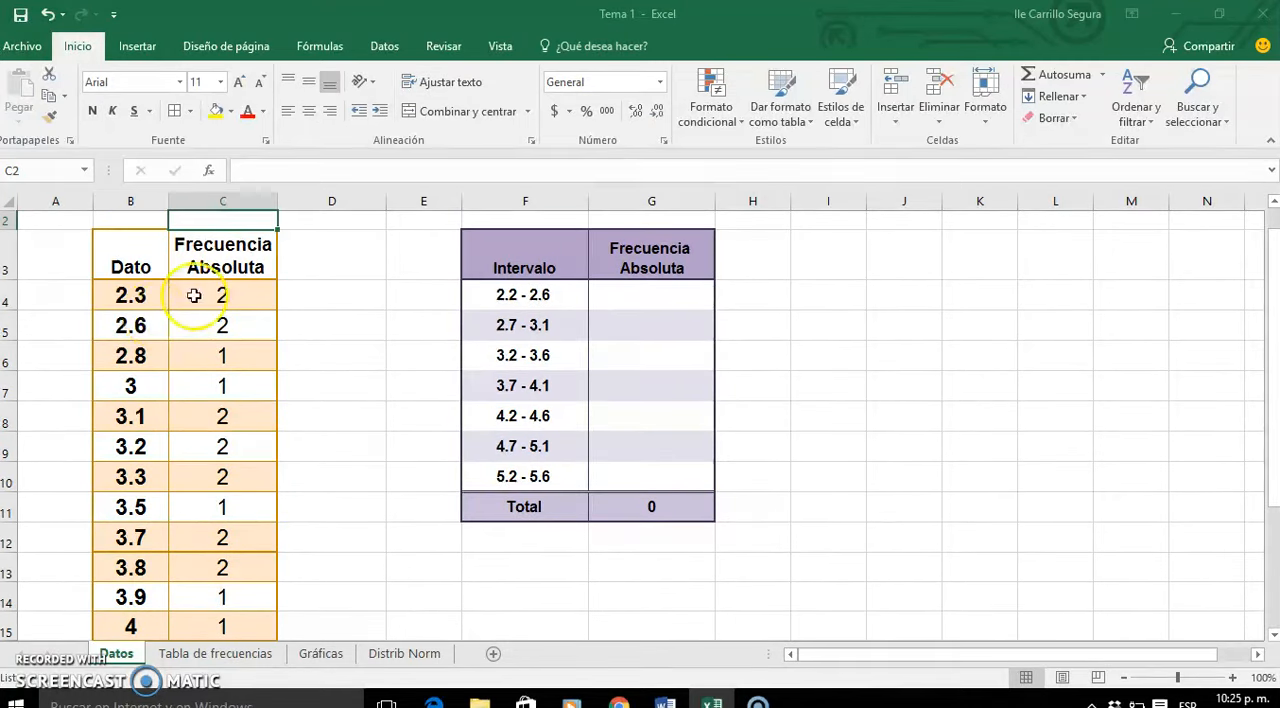
pyautogui.click(221, 293)
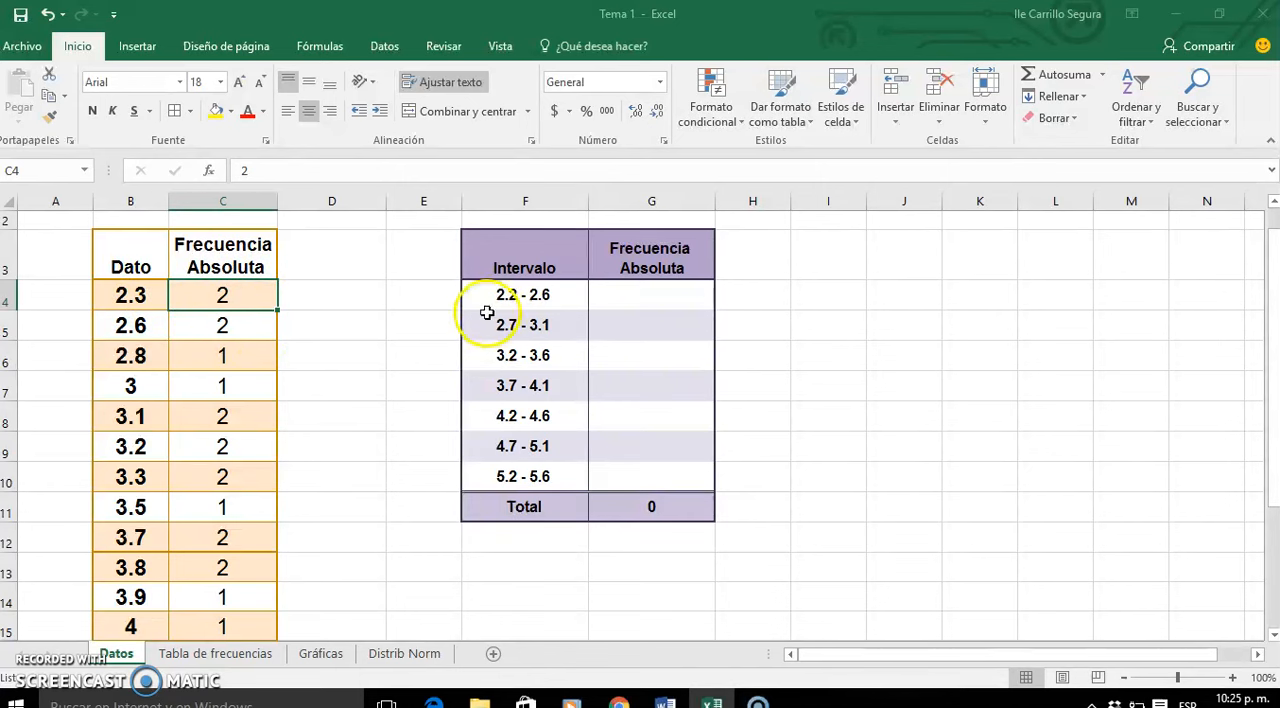
pyautogui.click(538, 295)
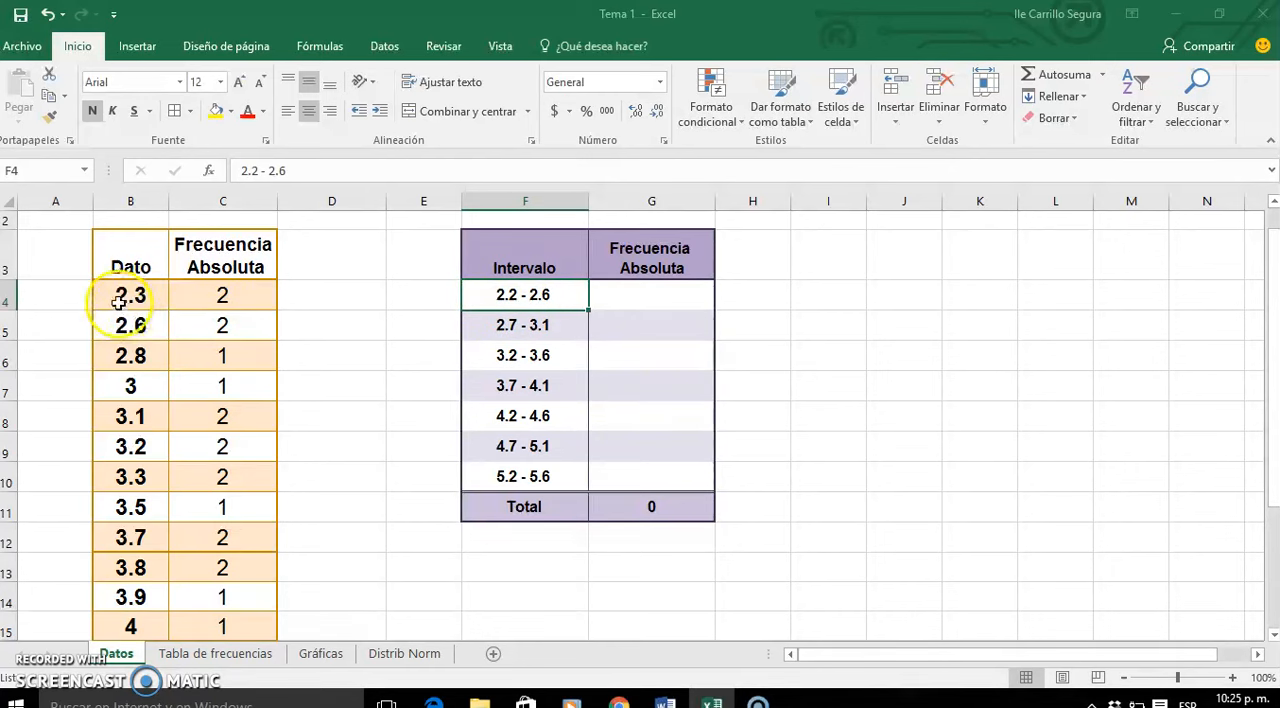
pyautogui.click(631, 294)
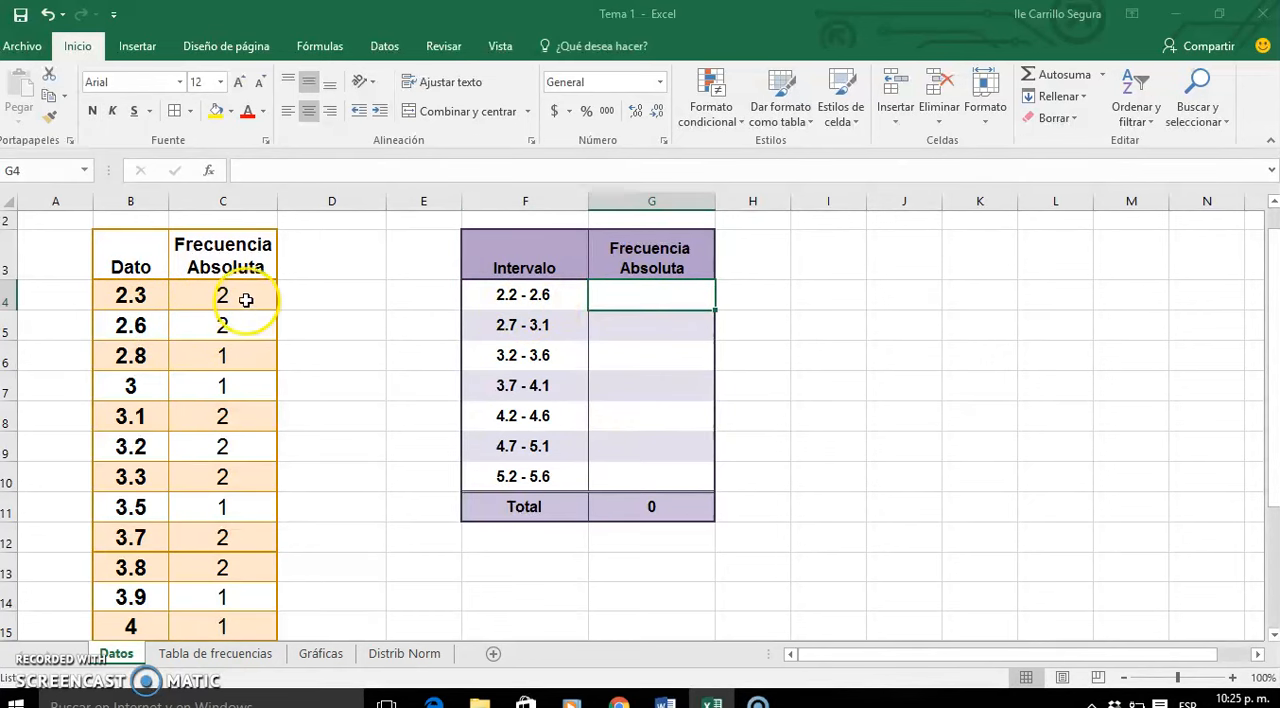
pyautogui.moveTo(246, 298); pyautogui.dragTo(246, 328)
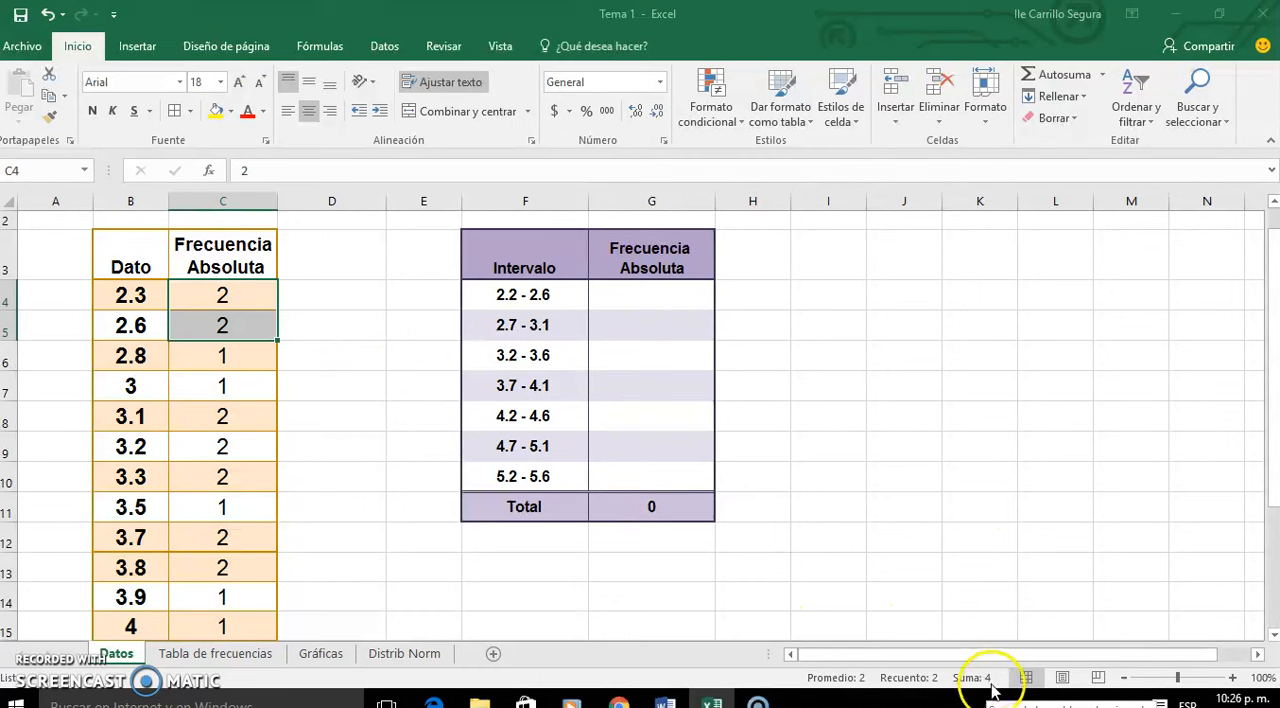
pyautogui.click(661, 304)
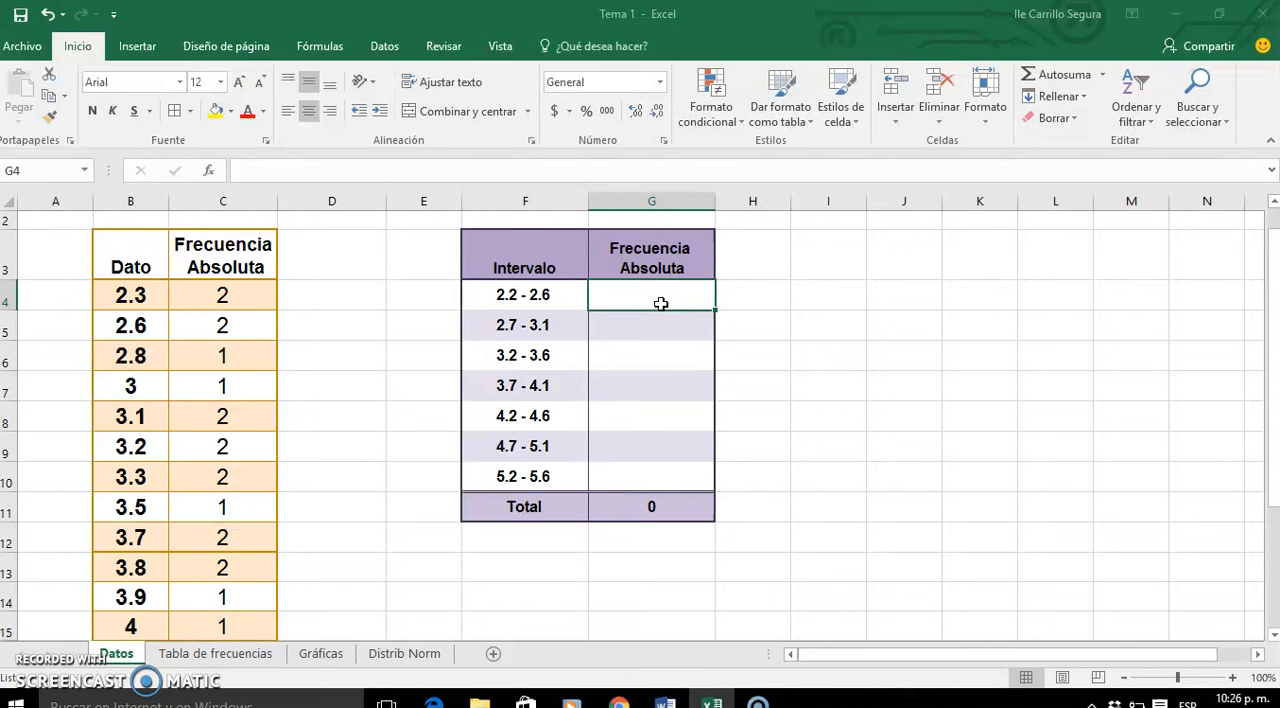
pyautogui.write('4')
pyautogui.press('Return')
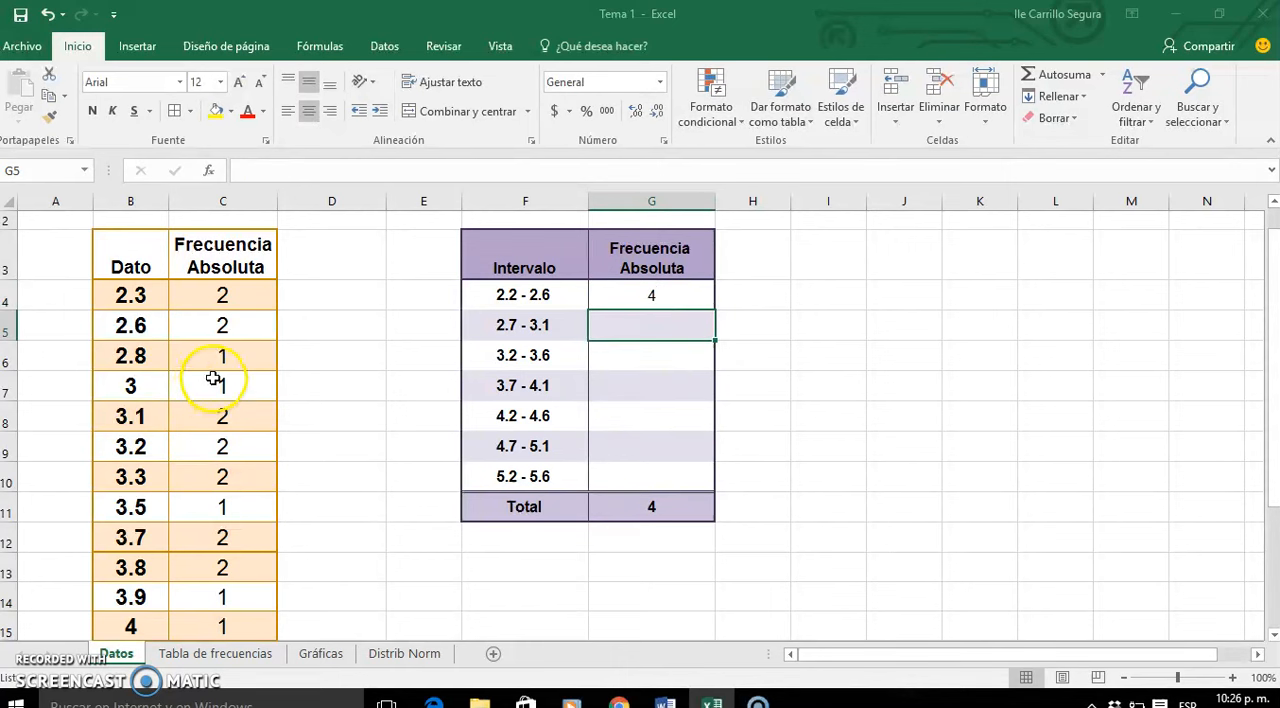
# - Sum the matching data frequencies and enter 4 for the interval 2.7 - 3.1 and 5 for 3.2 - 3.6
pyautogui.click(251, 356)
pyautogui.moveTo(251, 356); pyautogui.dragTo(246, 418)
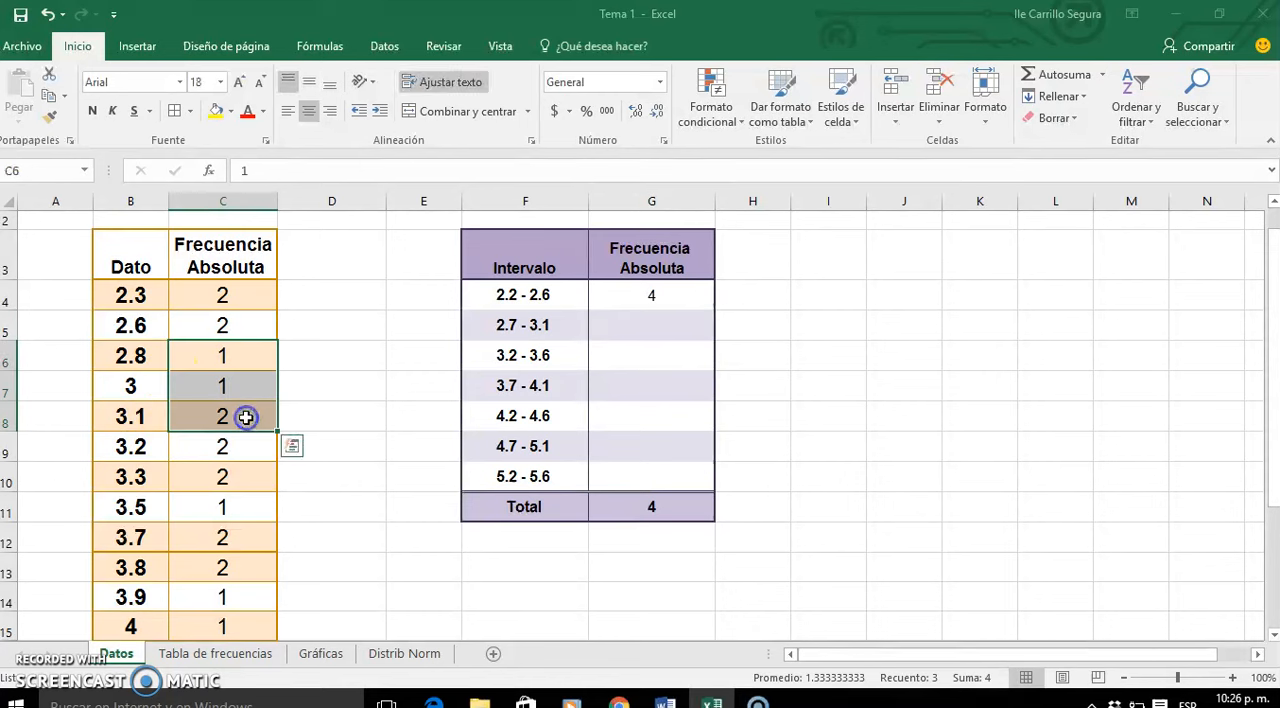
pyautogui.click(636, 320)
pyautogui.write('4')
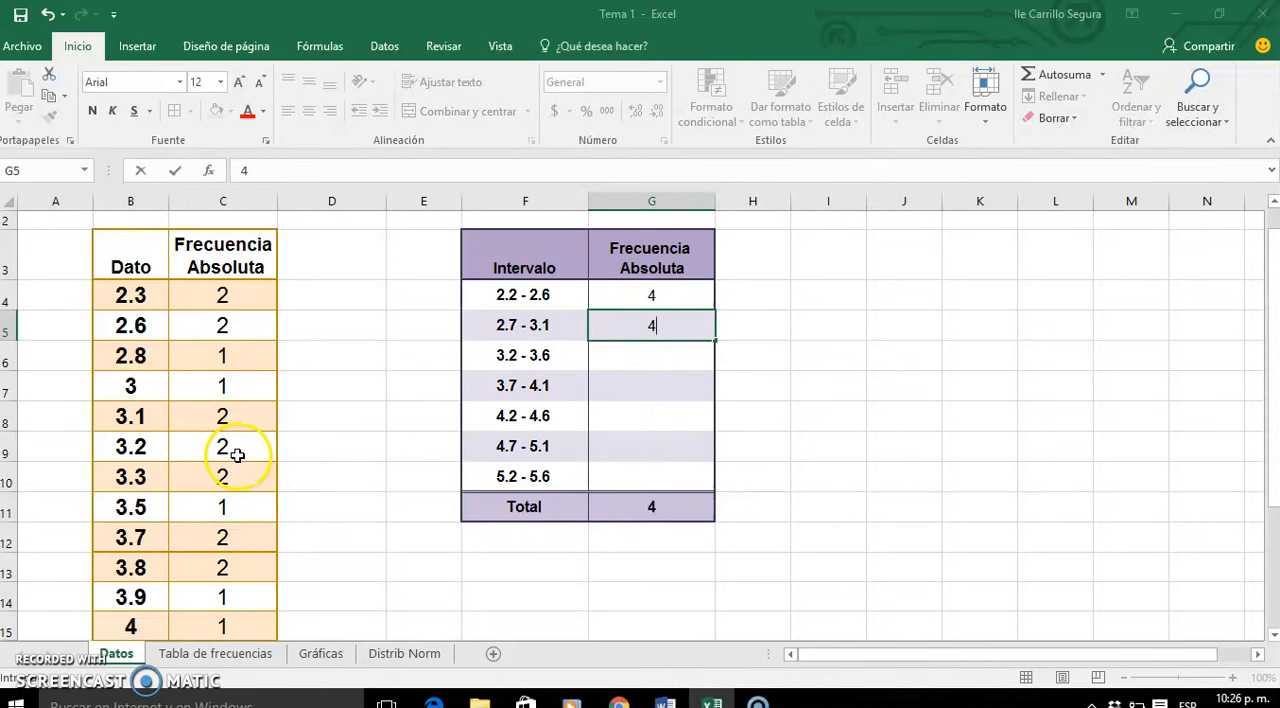
pyautogui.moveTo(240, 451); pyautogui.dragTo(240, 508)
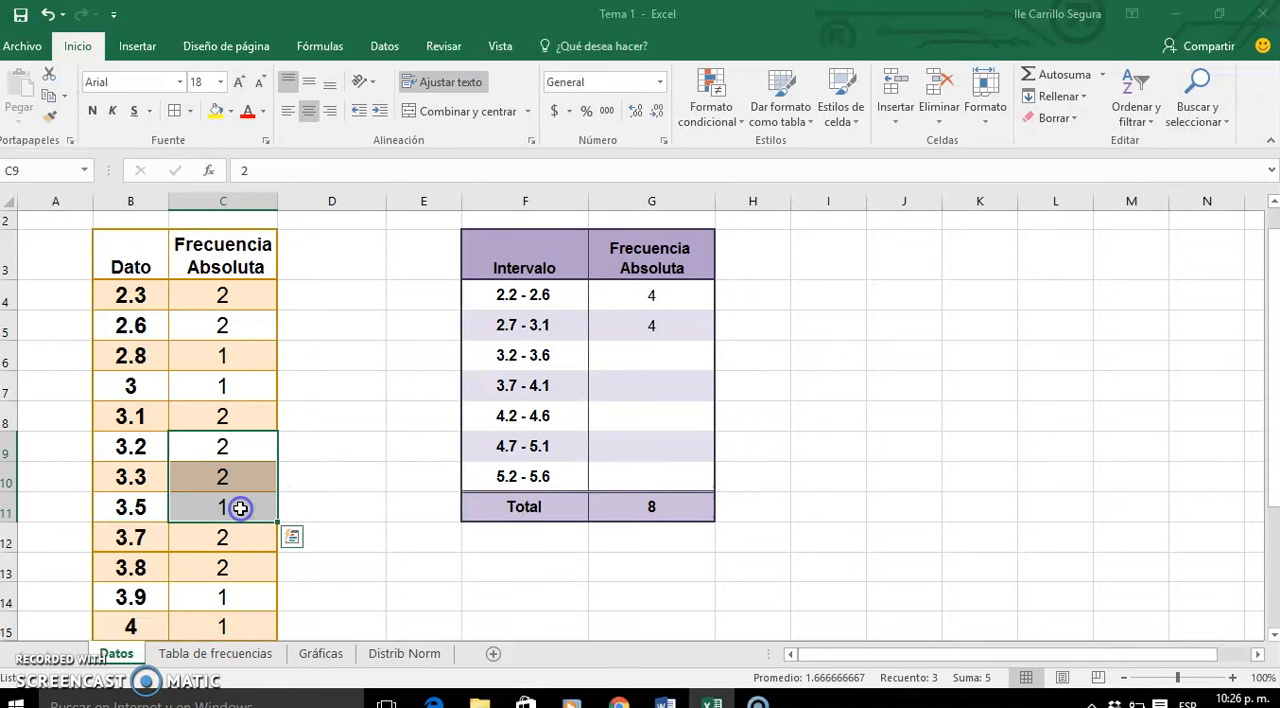
pyautogui.click(664, 356)
pyautogui.write('5')
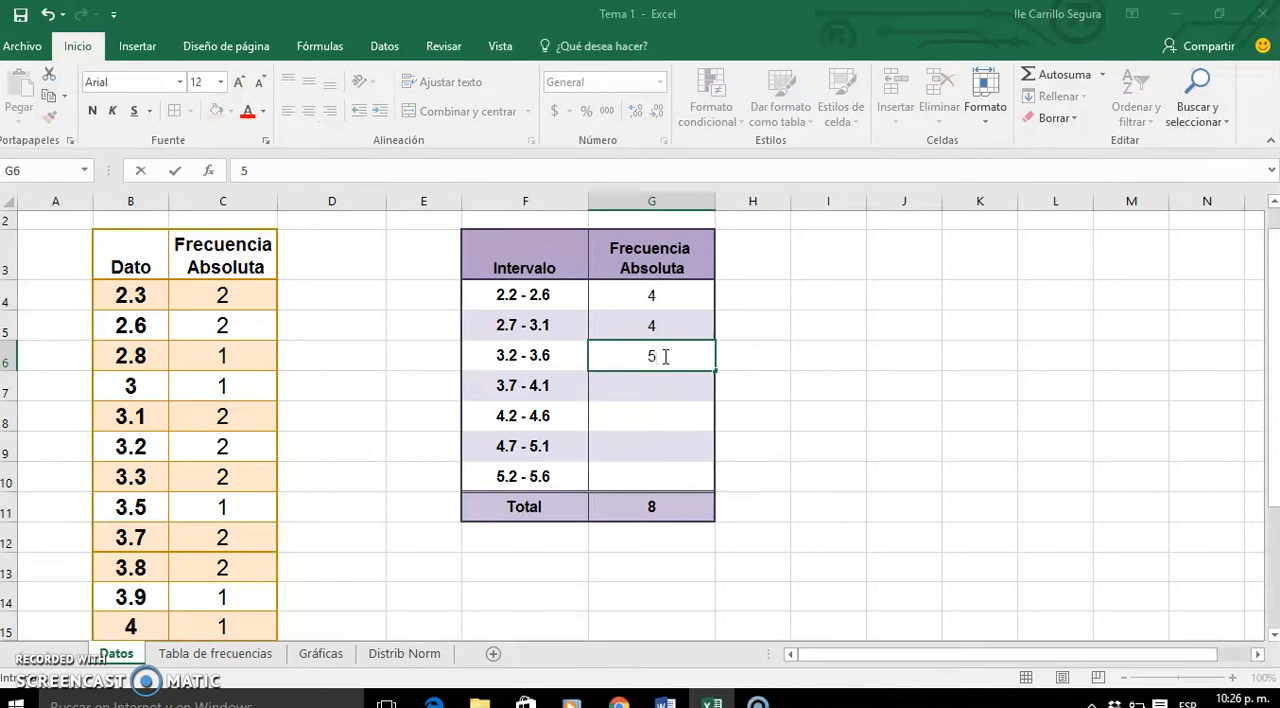
# - Sum the matching data frequencies and enter 6 for the interval 3.7 - 4.1 and 3 for 4.2 - 4.6
pyautogui.click(237, 538)
pyautogui.moveTo(239, 538); pyautogui.dragTo(237, 469)
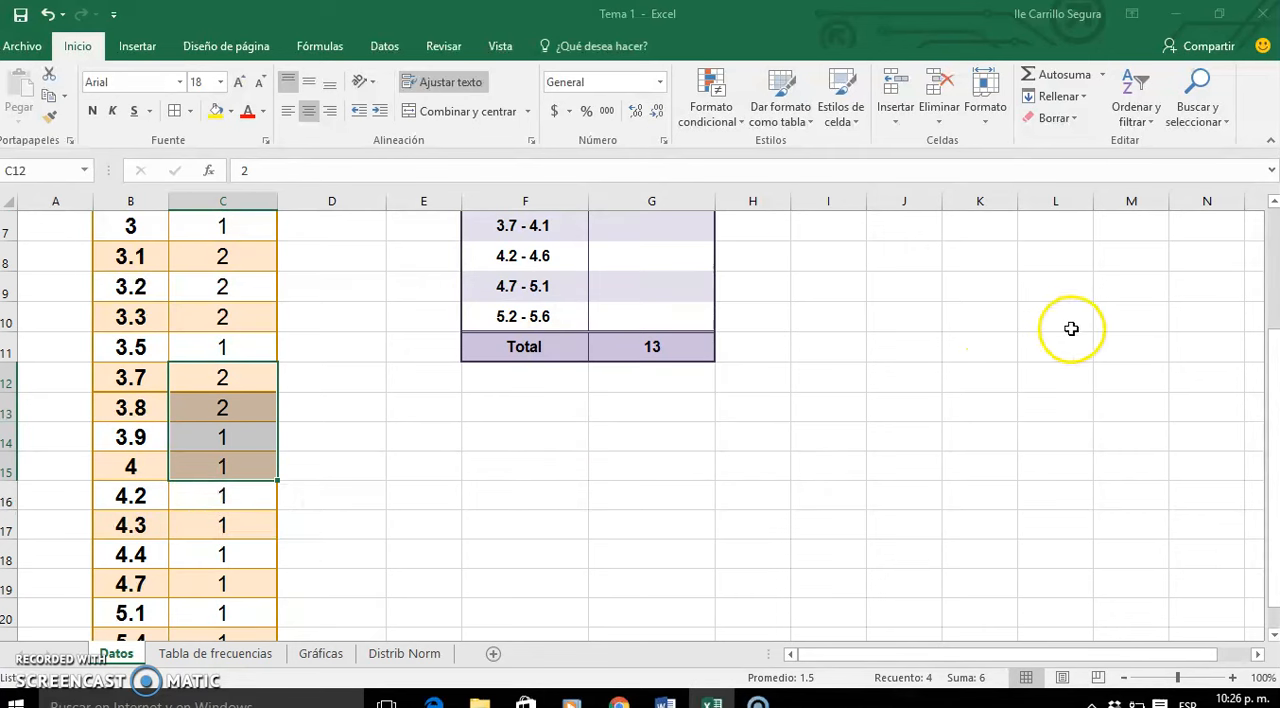
pyautogui.click(659, 229)
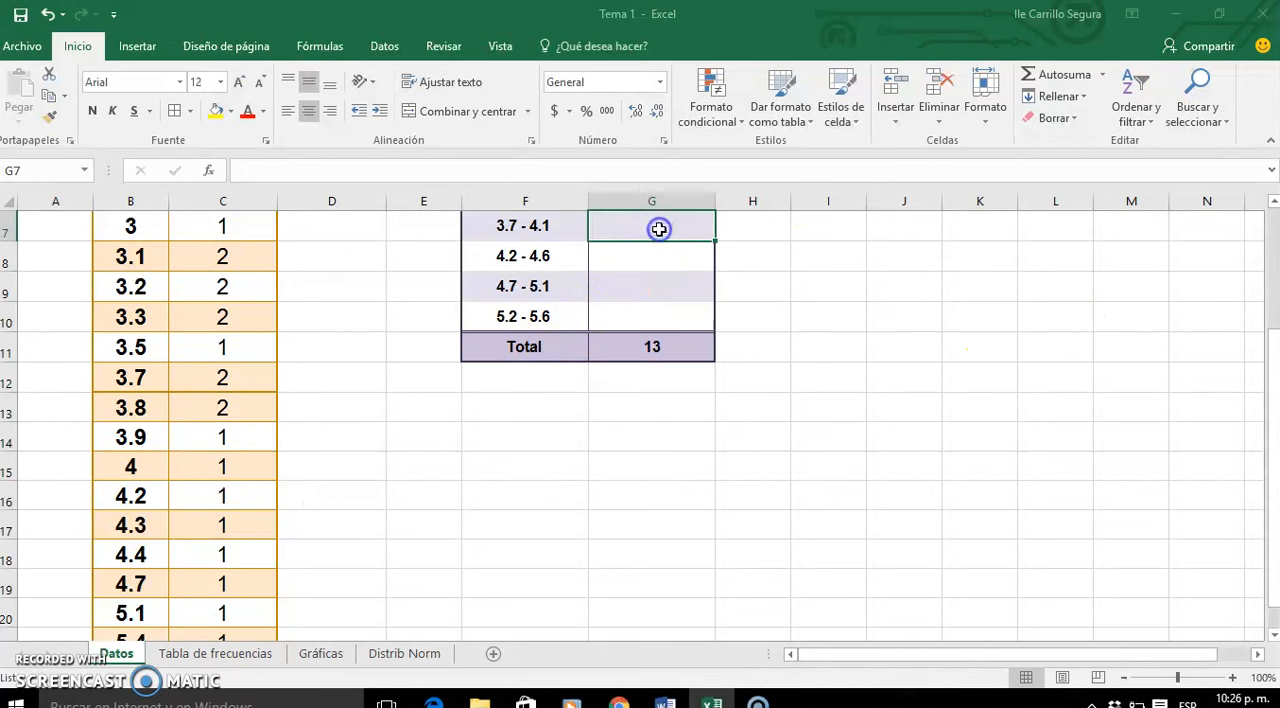
pyautogui.write('6')
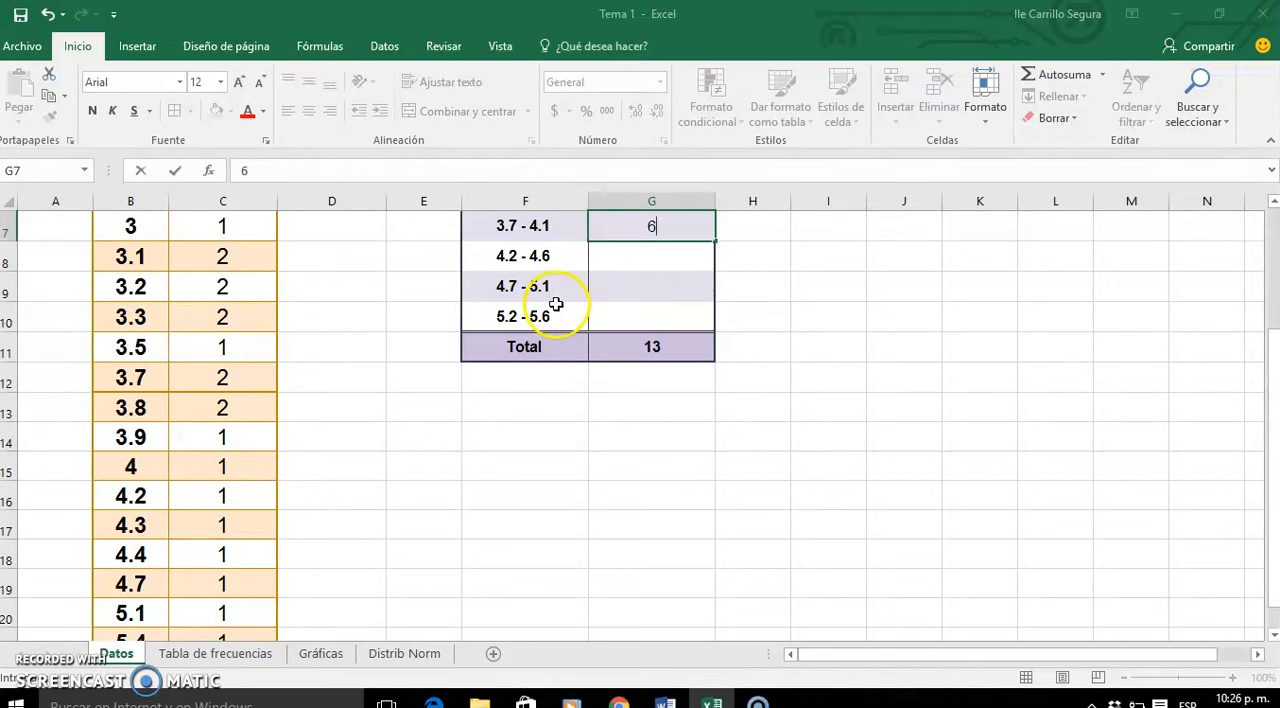
pyautogui.click(242, 499)
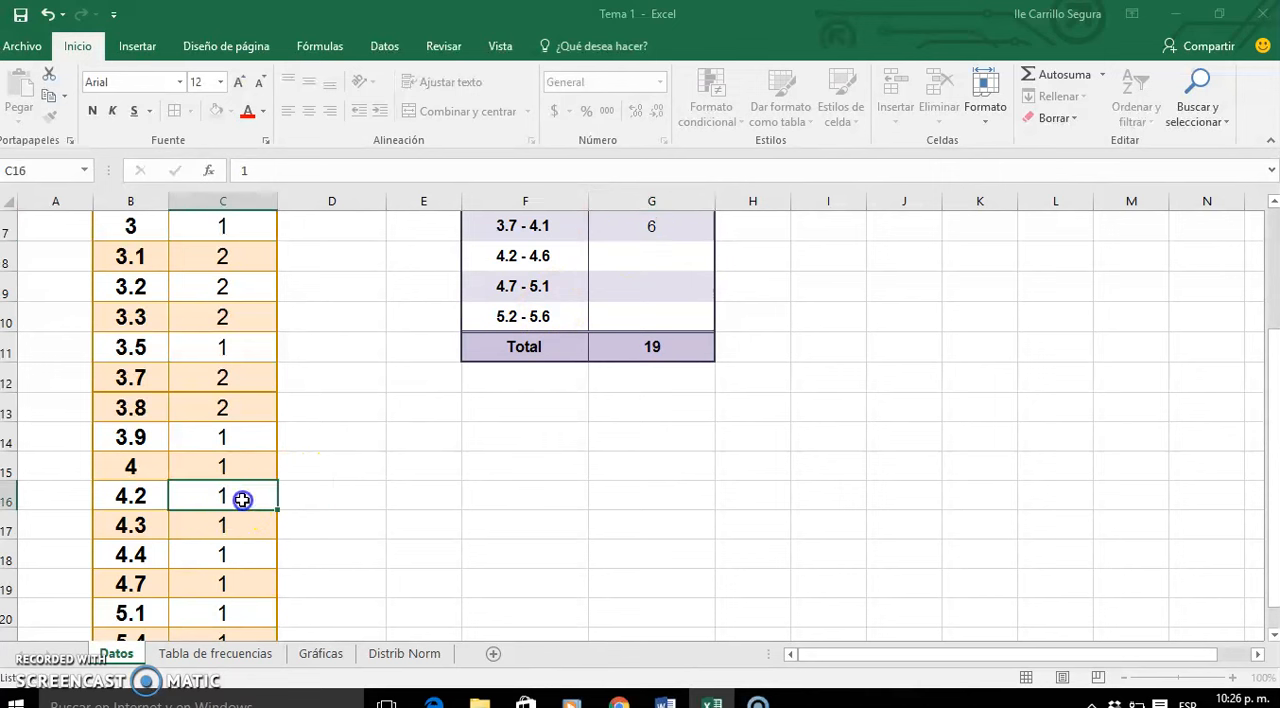
pyautogui.moveTo(243, 493); pyautogui.dragTo(241, 551)
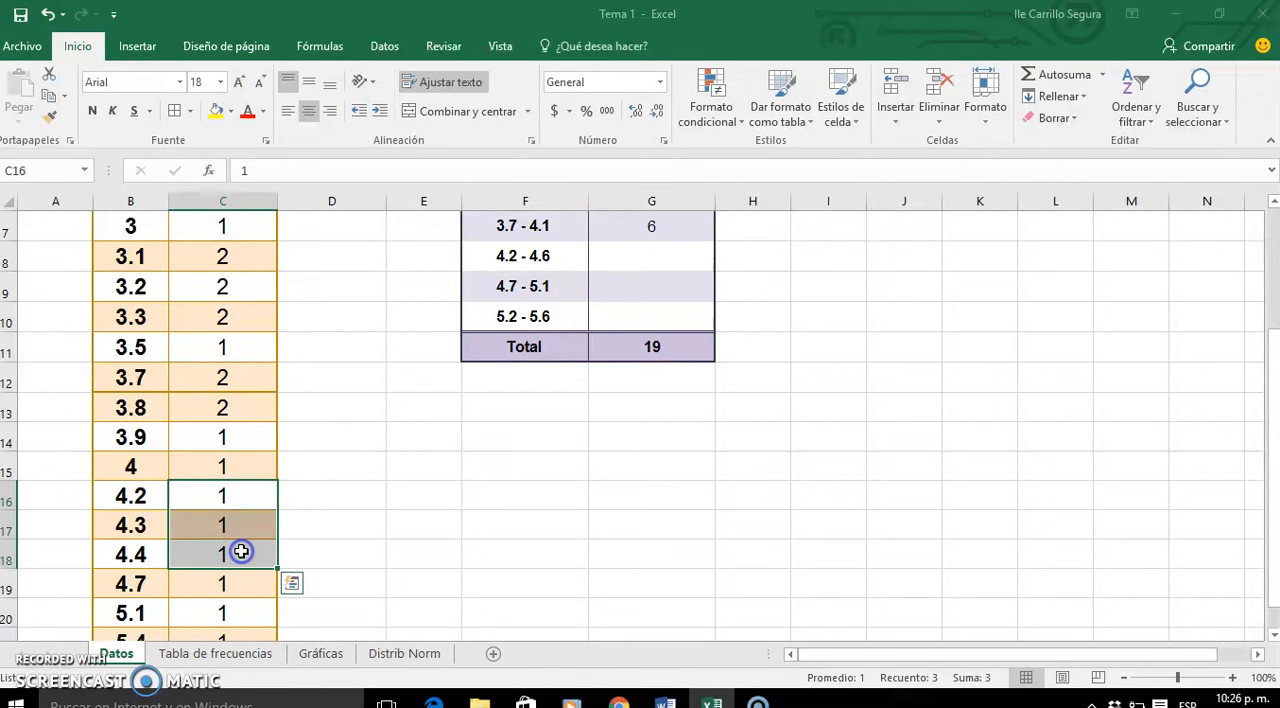
pyautogui.click(666, 261)
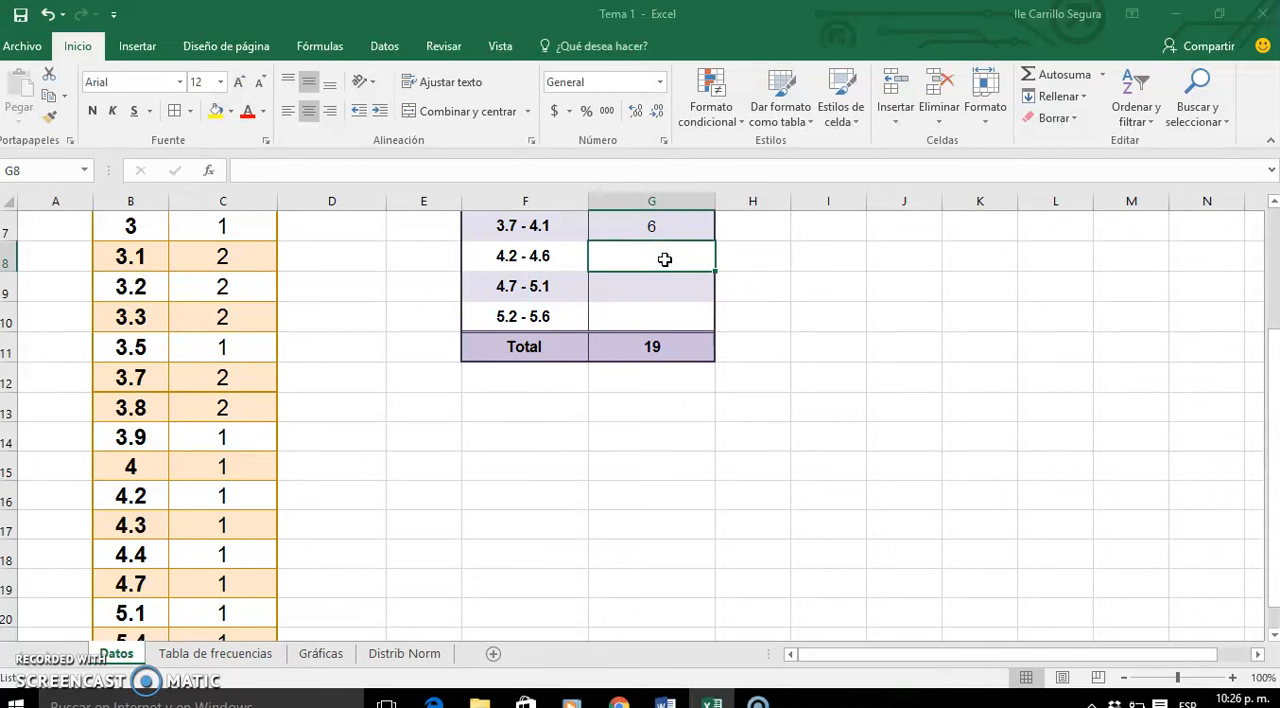
pyautogui.write('3')
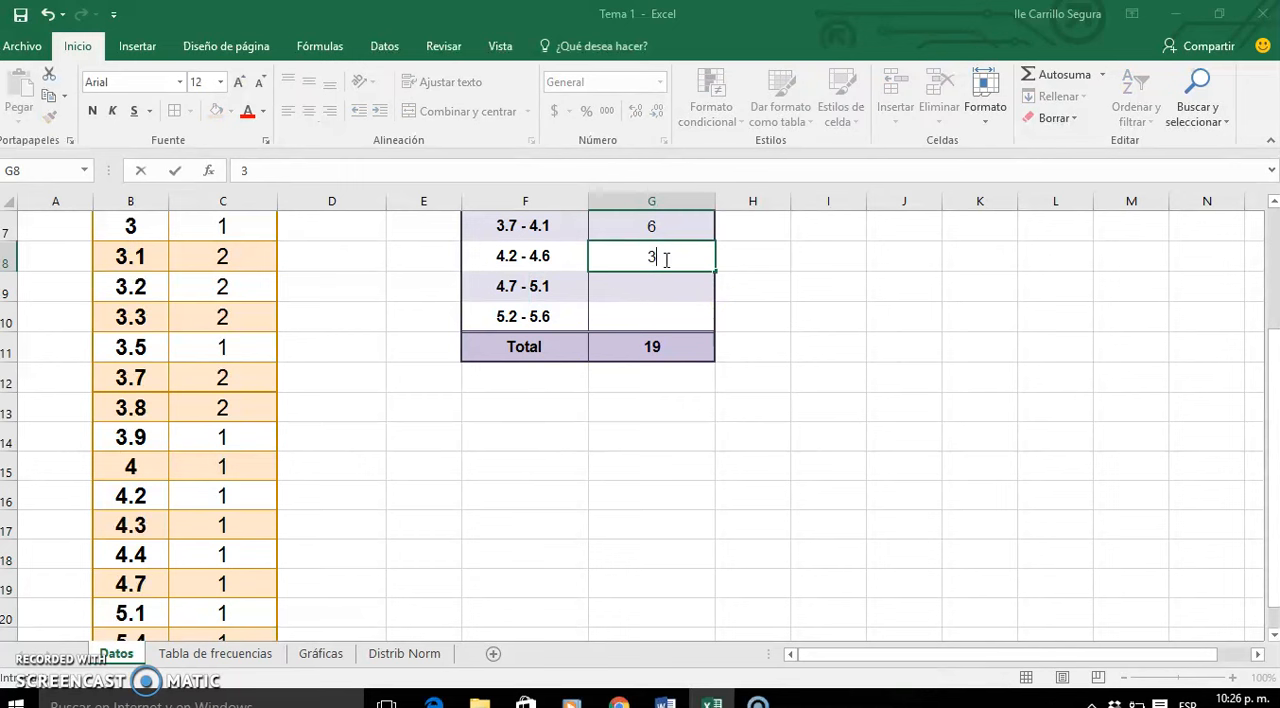
# - Complete the interval table's absolute frequencies with 2 for 4.7 - 5.1 and 1 for 5.2 - 5.6
pyautogui.click(229, 585)
pyautogui.moveTo(244, 583); pyautogui.dragTo(243, 610)
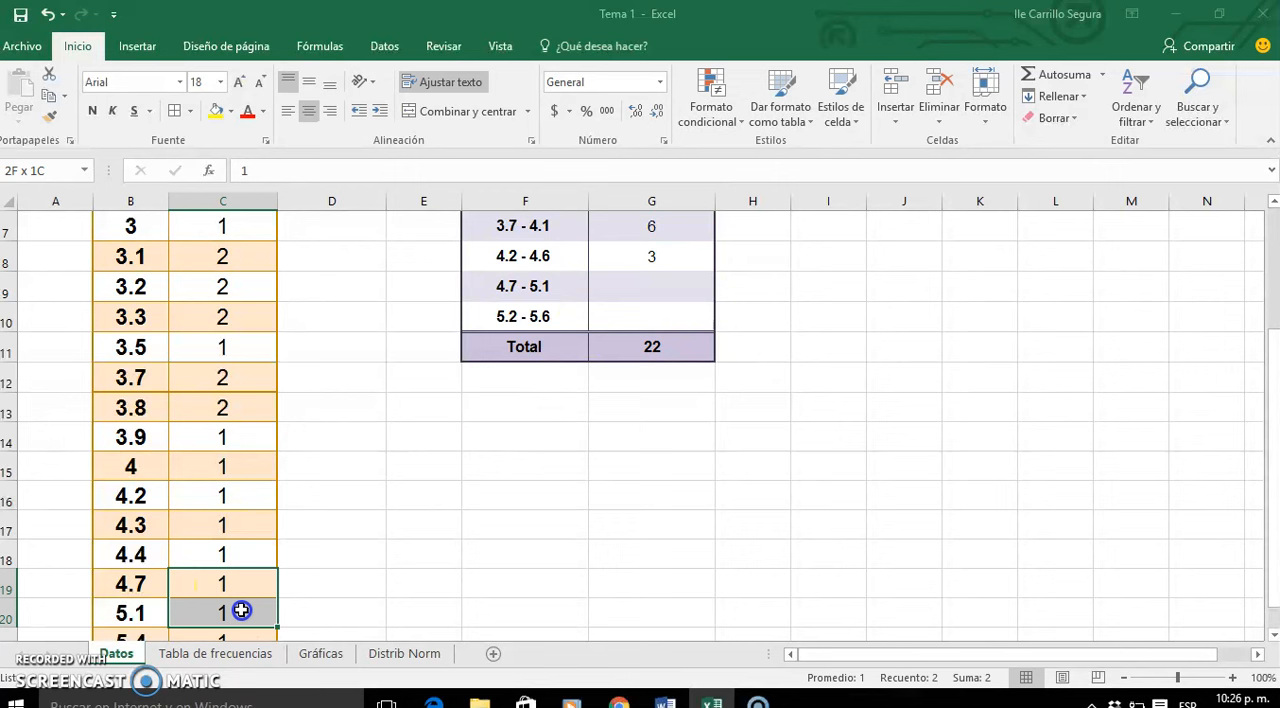
pyautogui.click(667, 296)
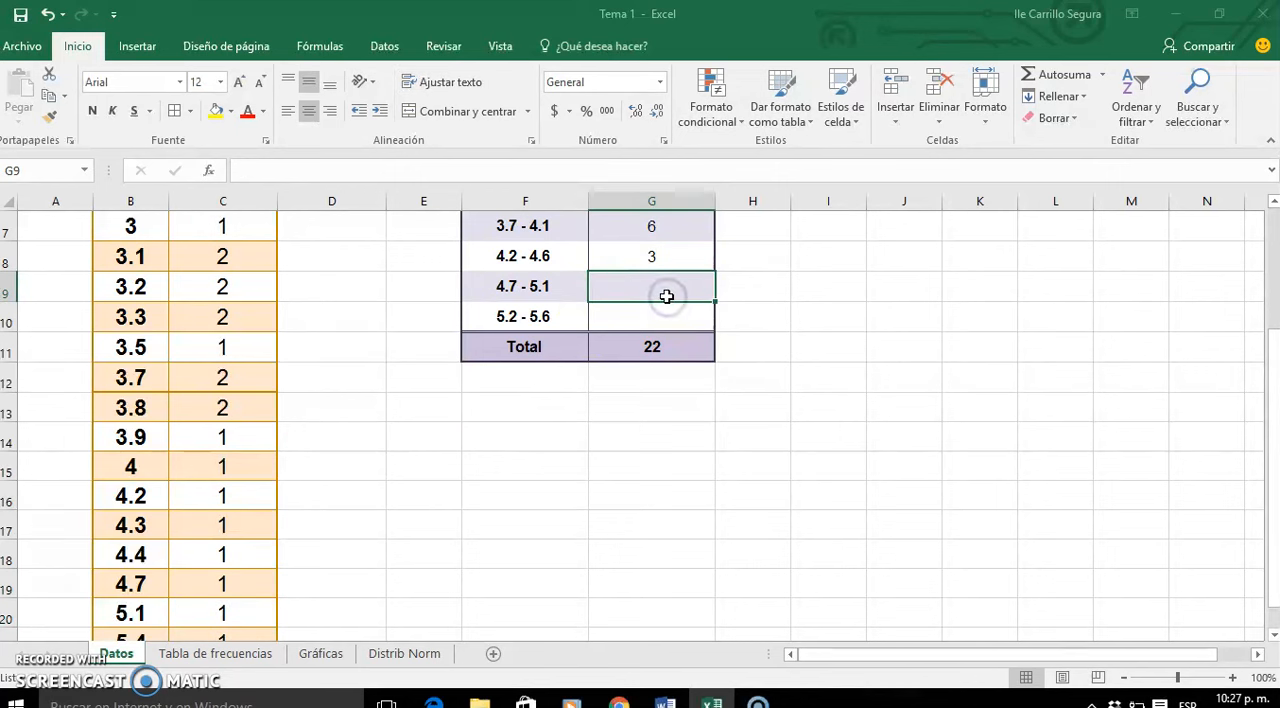
pyautogui.write('2')
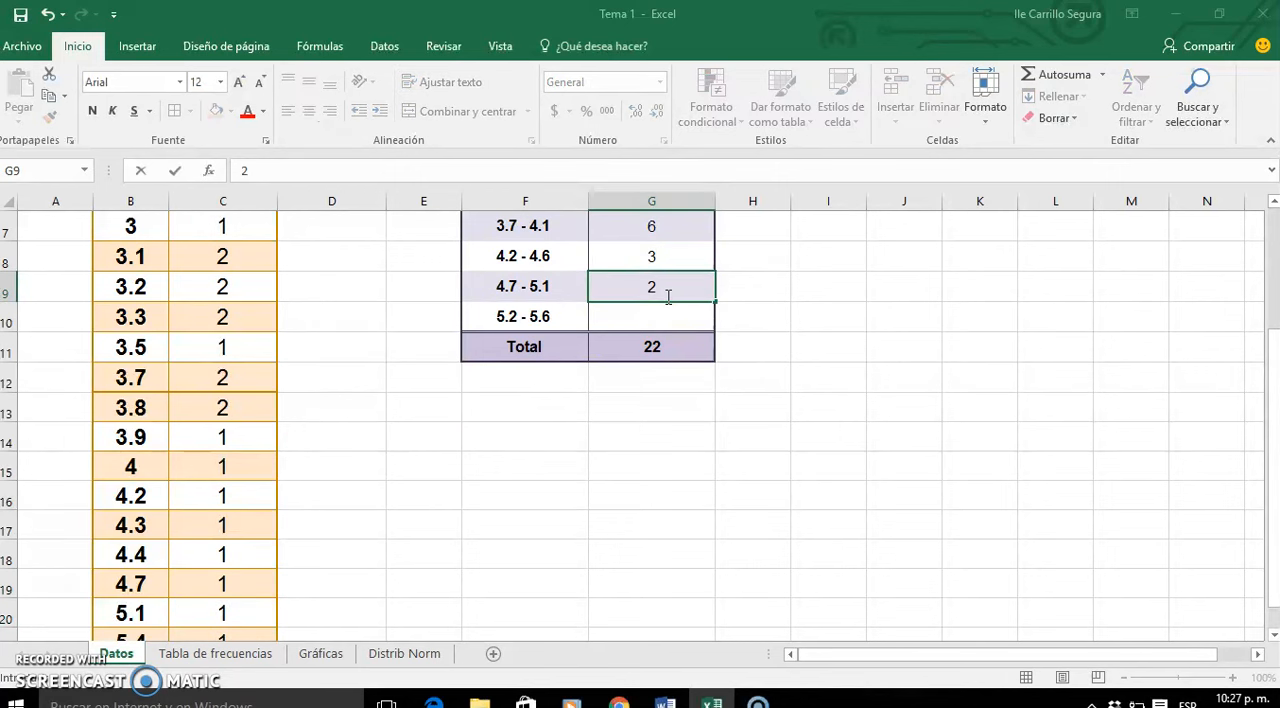
pyautogui.press('Return')
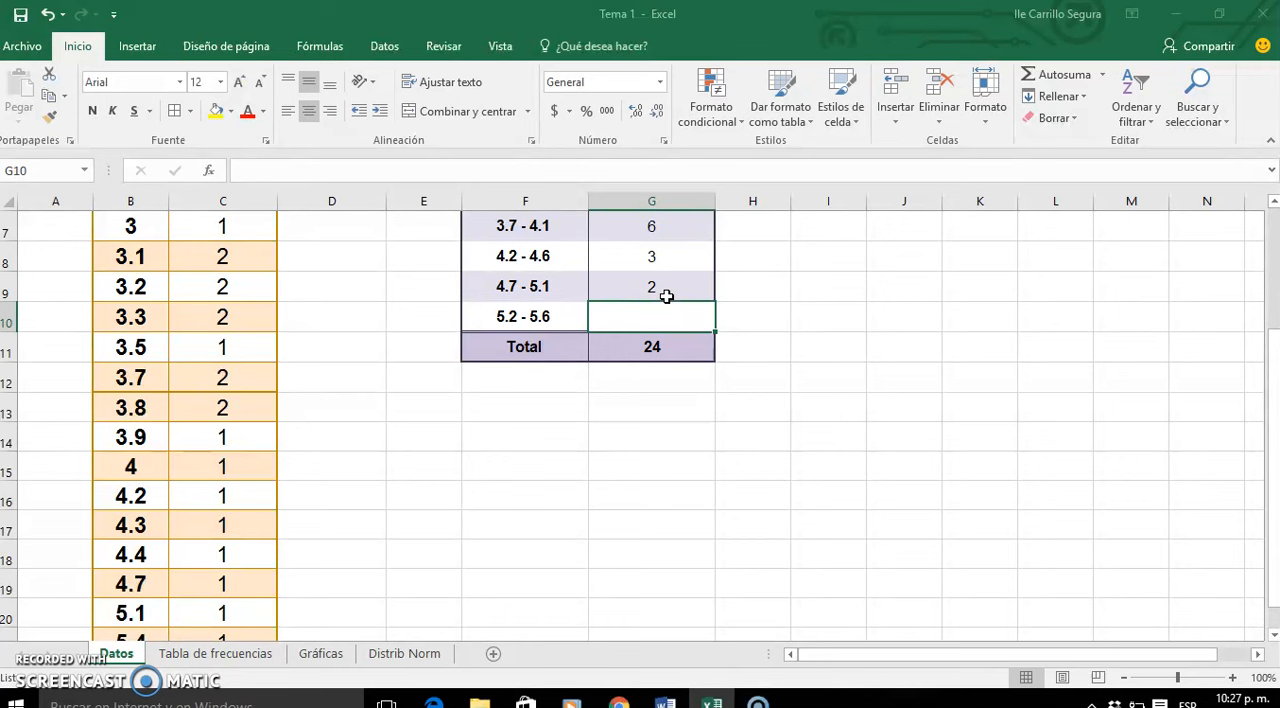
pyautogui.write('1')
pyautogui.press('Return')
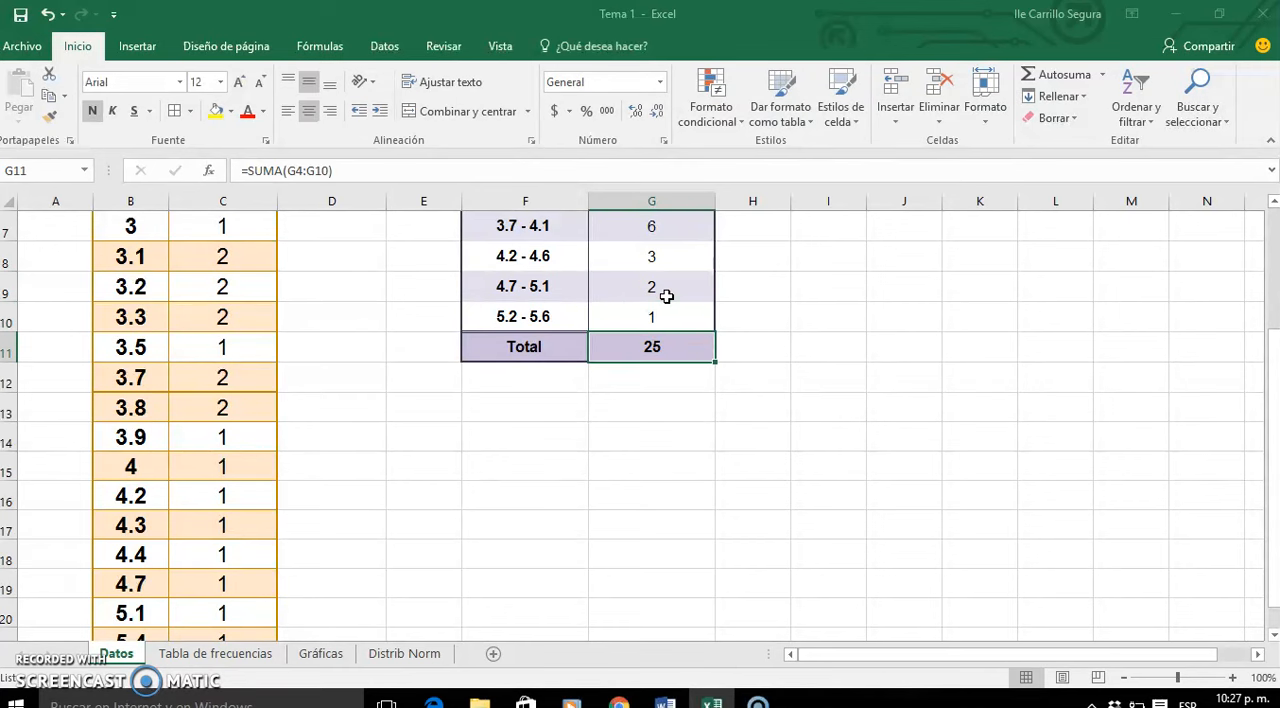
# - Copy the interval frequencies G4:G10 from the Datos sheet into the Frecuencia Absoluta column of Tabla de frecuencias, starting at C4, as values only
pyautogui.moveTo(1272, 388); pyautogui.dragTo(1268, 380)
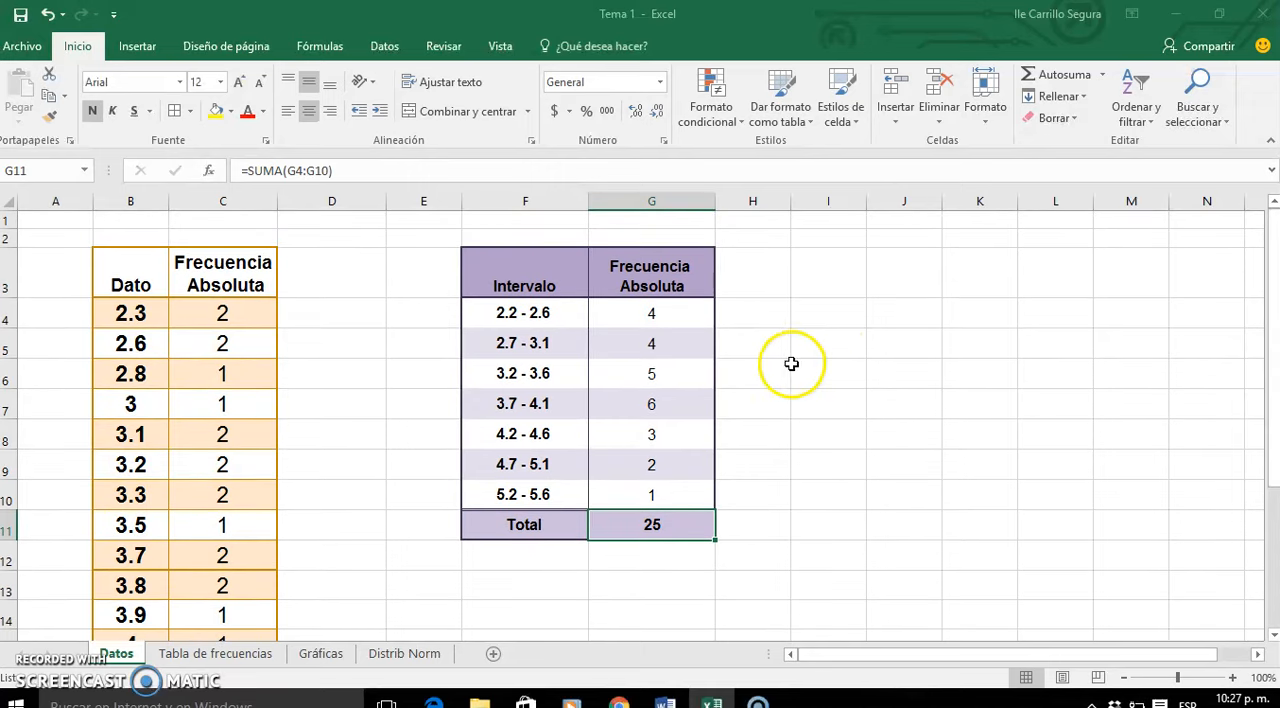
pyautogui.click(706, 321)
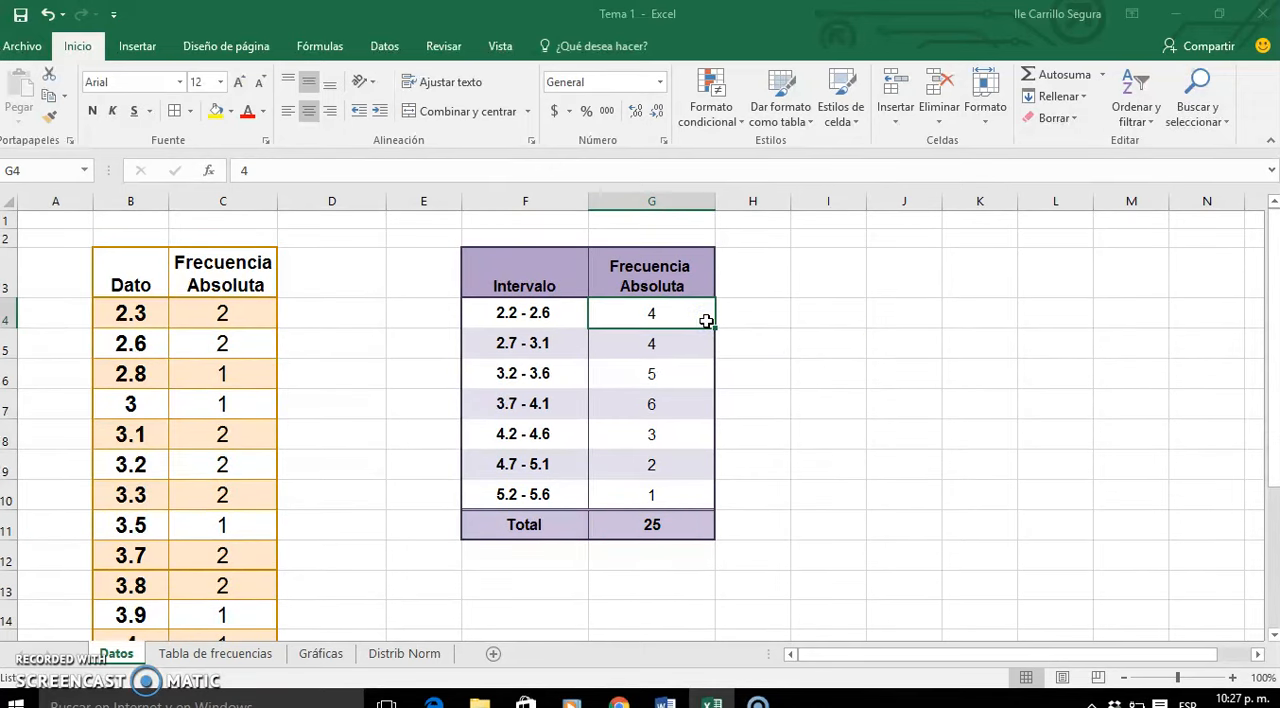
pyautogui.click(188, 656)
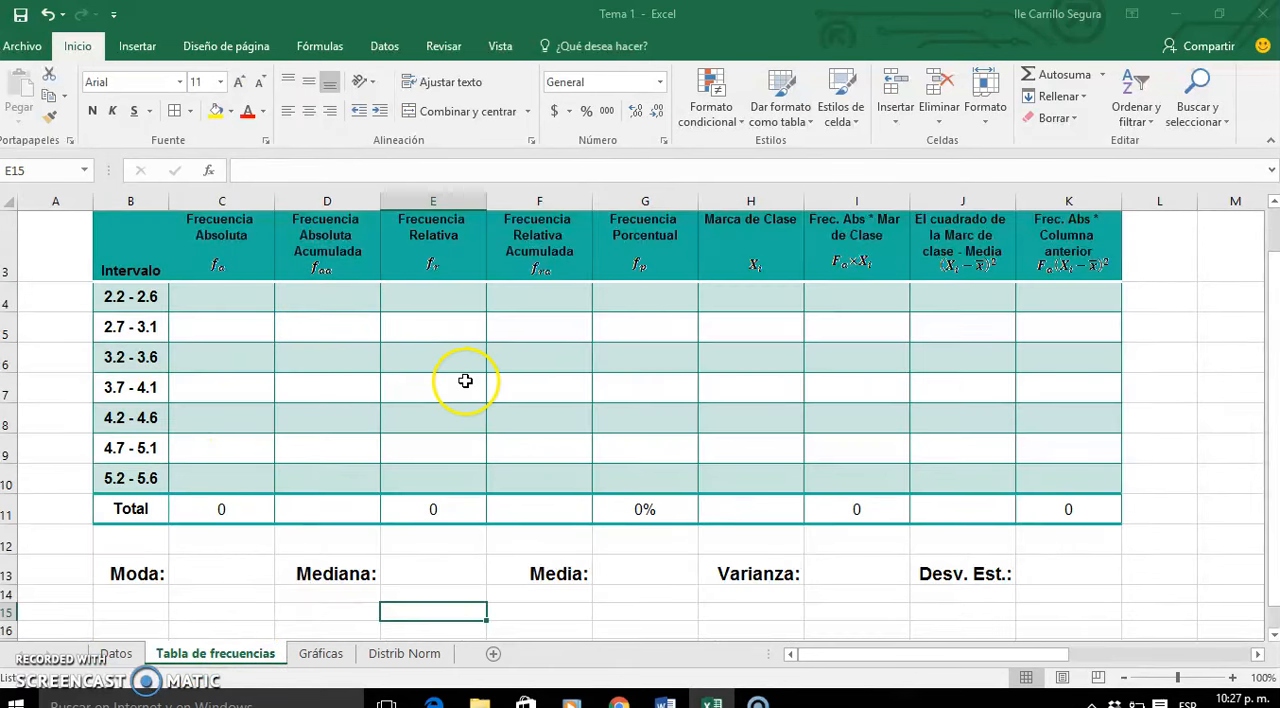
pyautogui.click(222, 318)
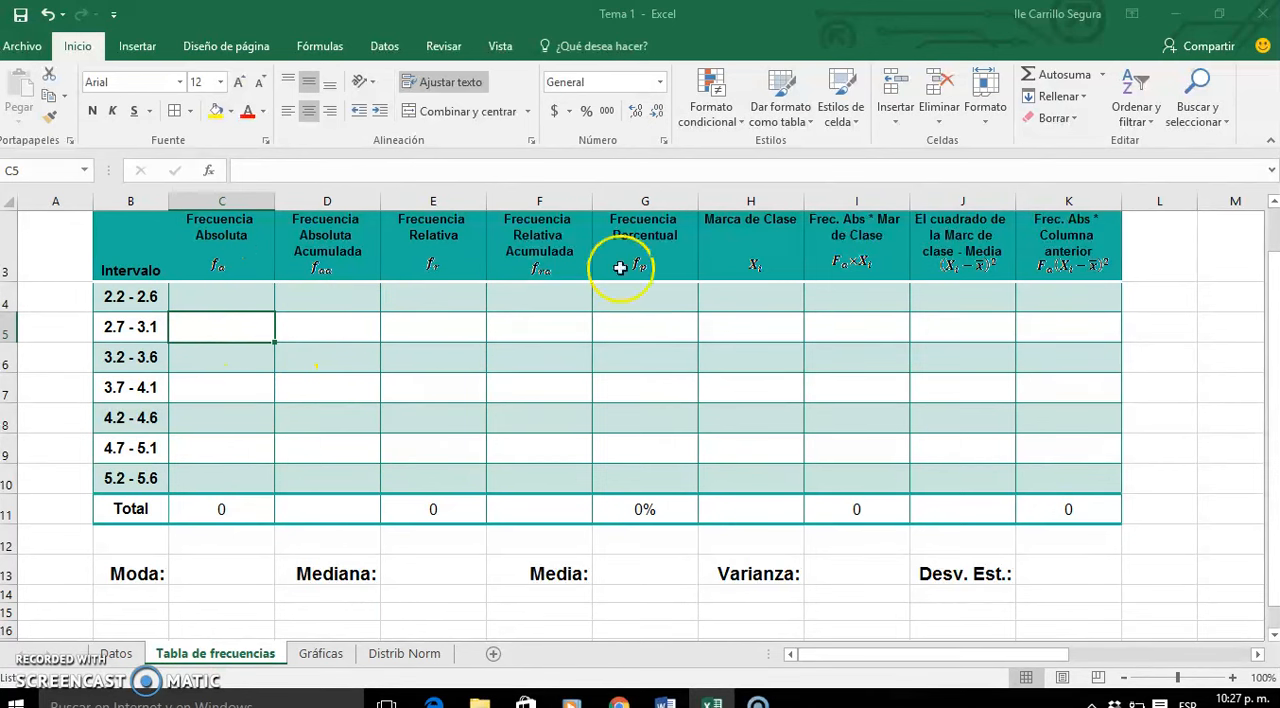
pyautogui.click(223, 308)
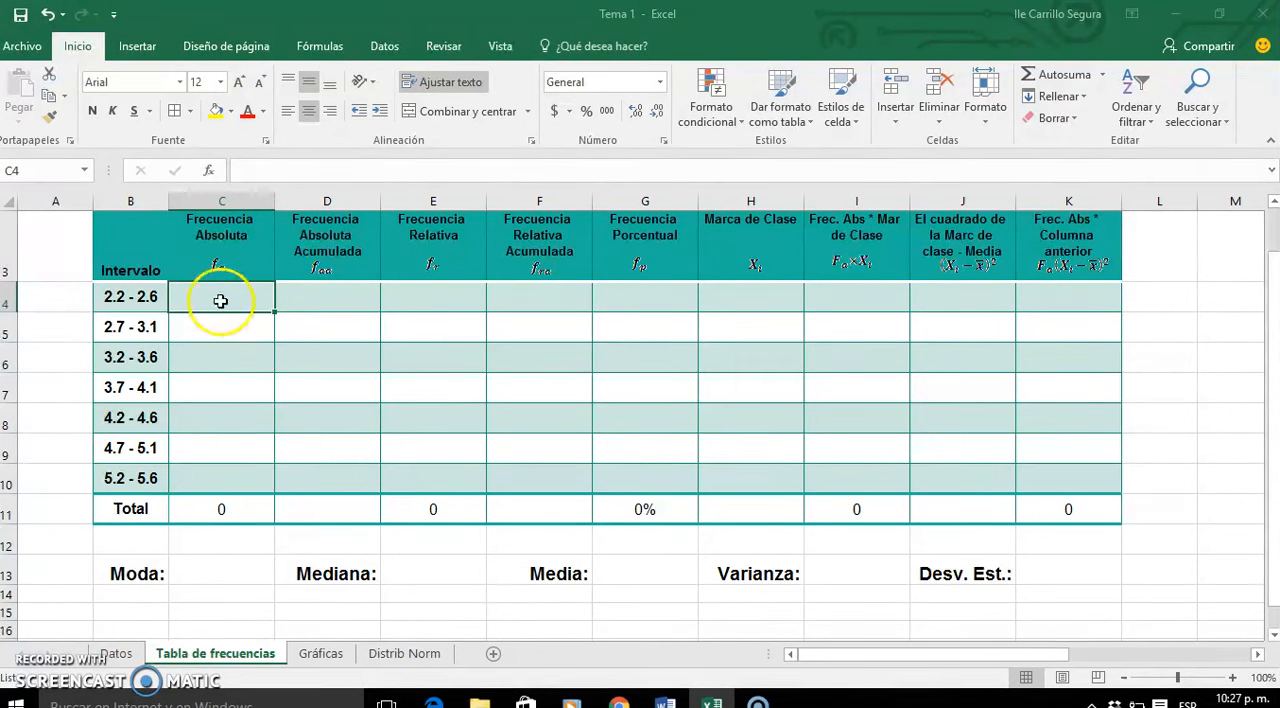
pyautogui.click(116, 655)
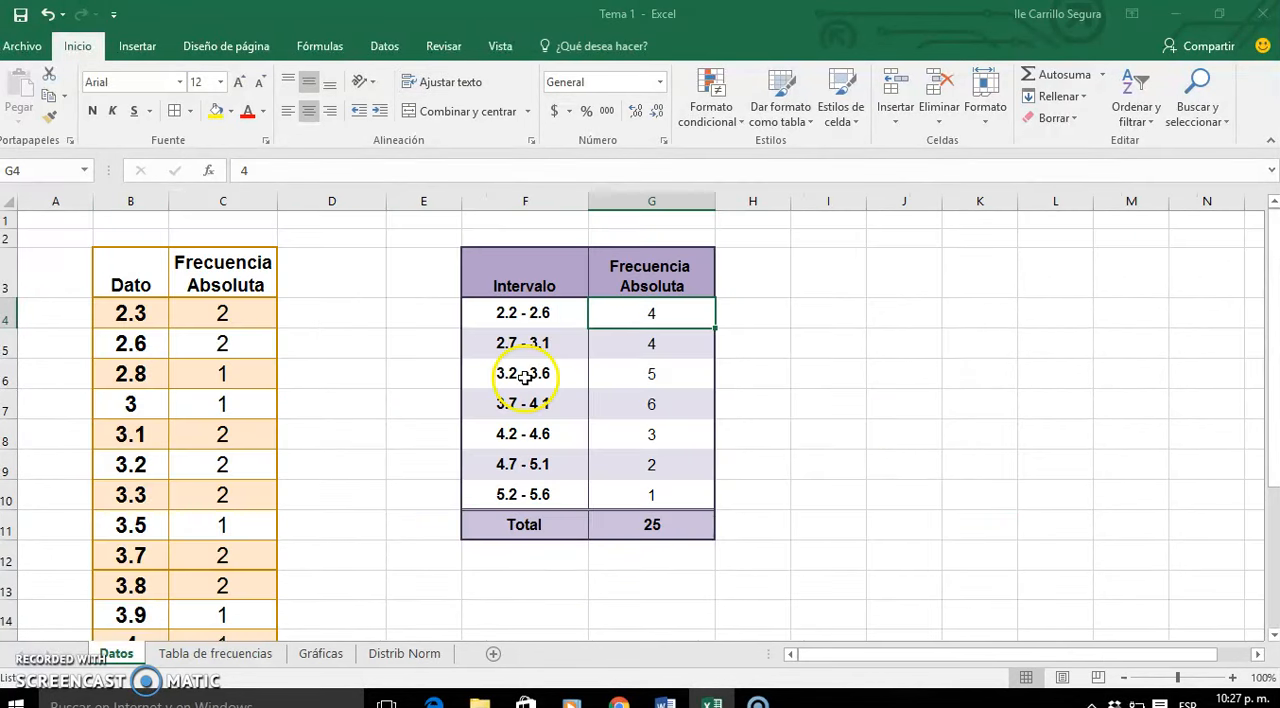
pyautogui.moveTo(648, 310); pyautogui.dragTo(673, 495)
pyautogui.hotkey('ctrl', 'c')
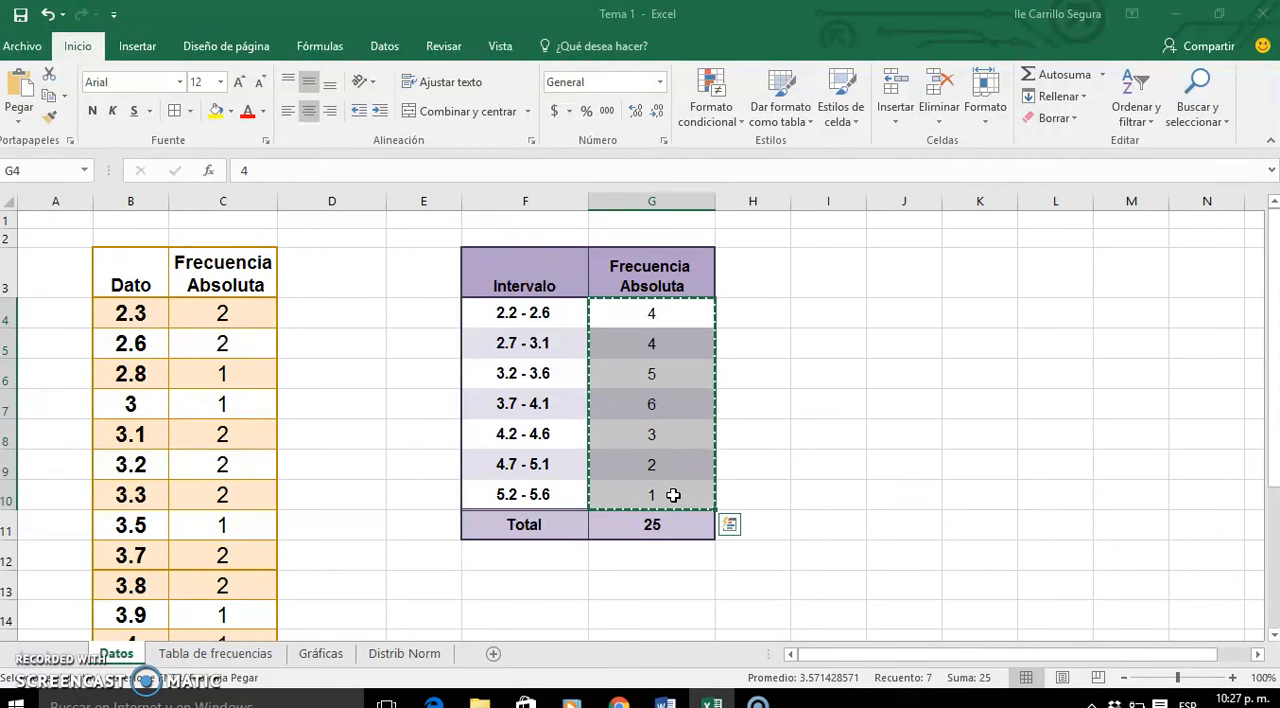
pyautogui.click(216, 654)
pyautogui.hotkey('ctrl', 'v')
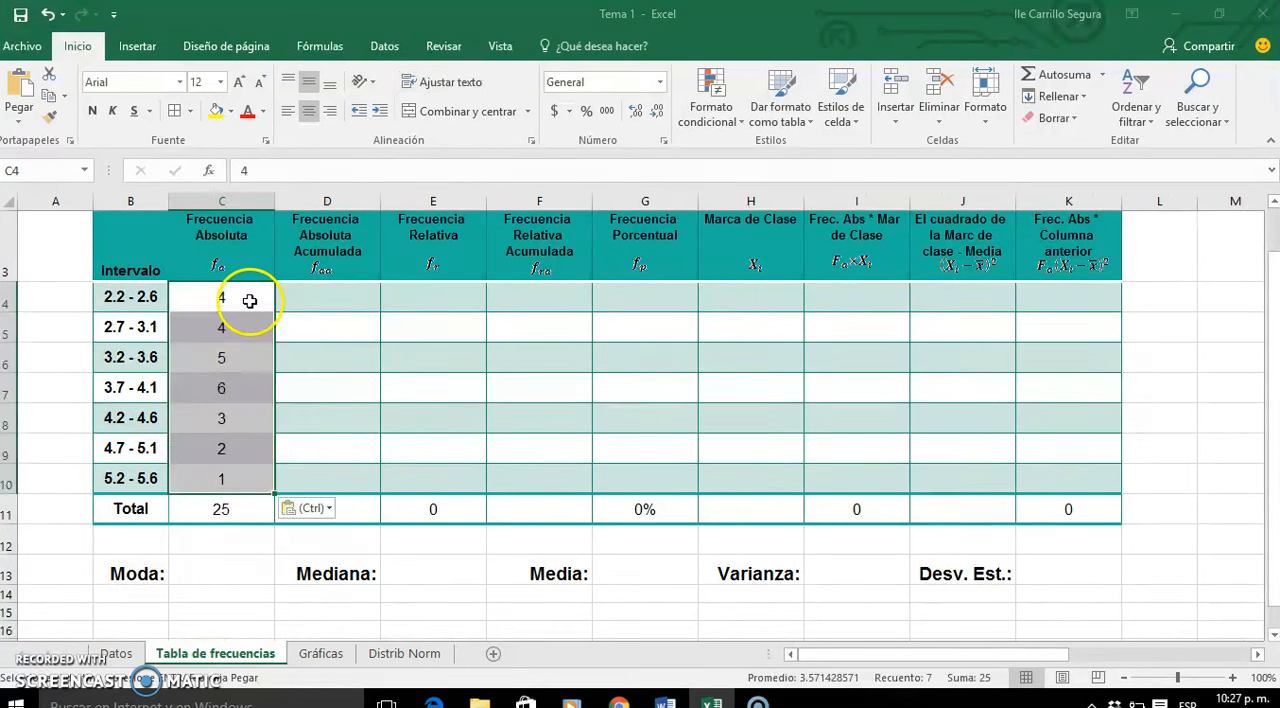
pyautogui.click(312, 508)
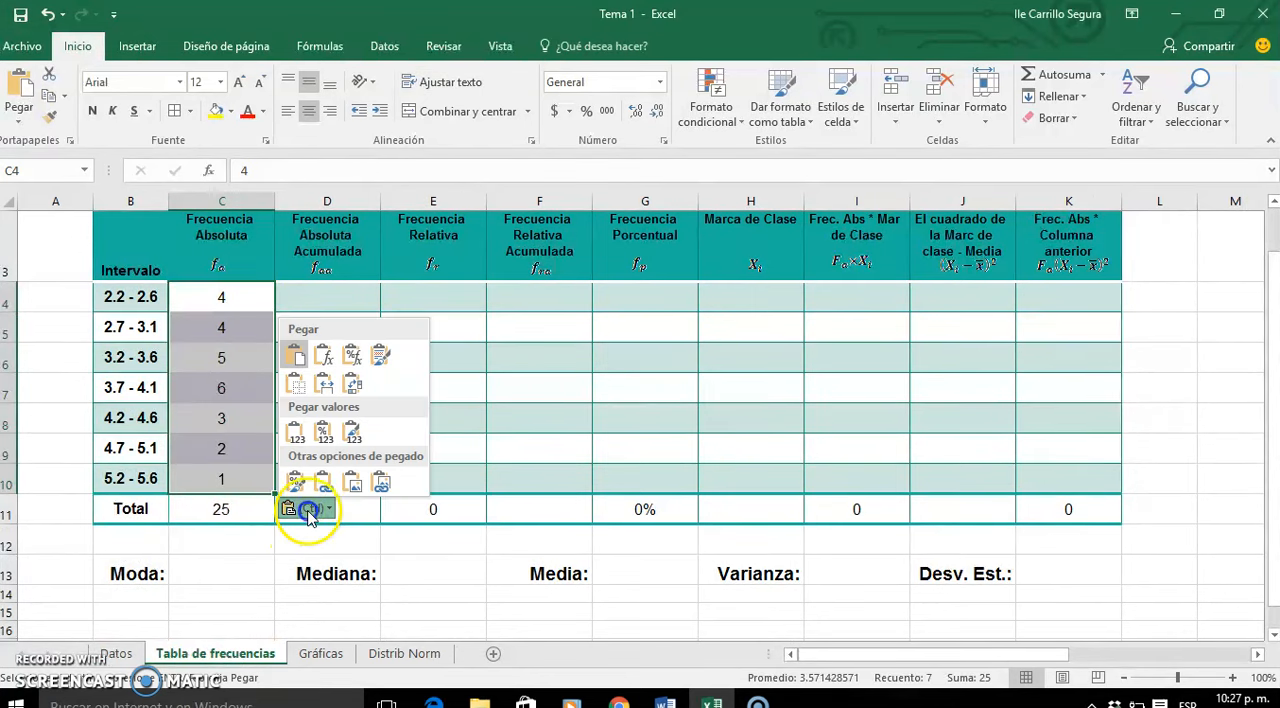
pyautogui.click(296, 430)
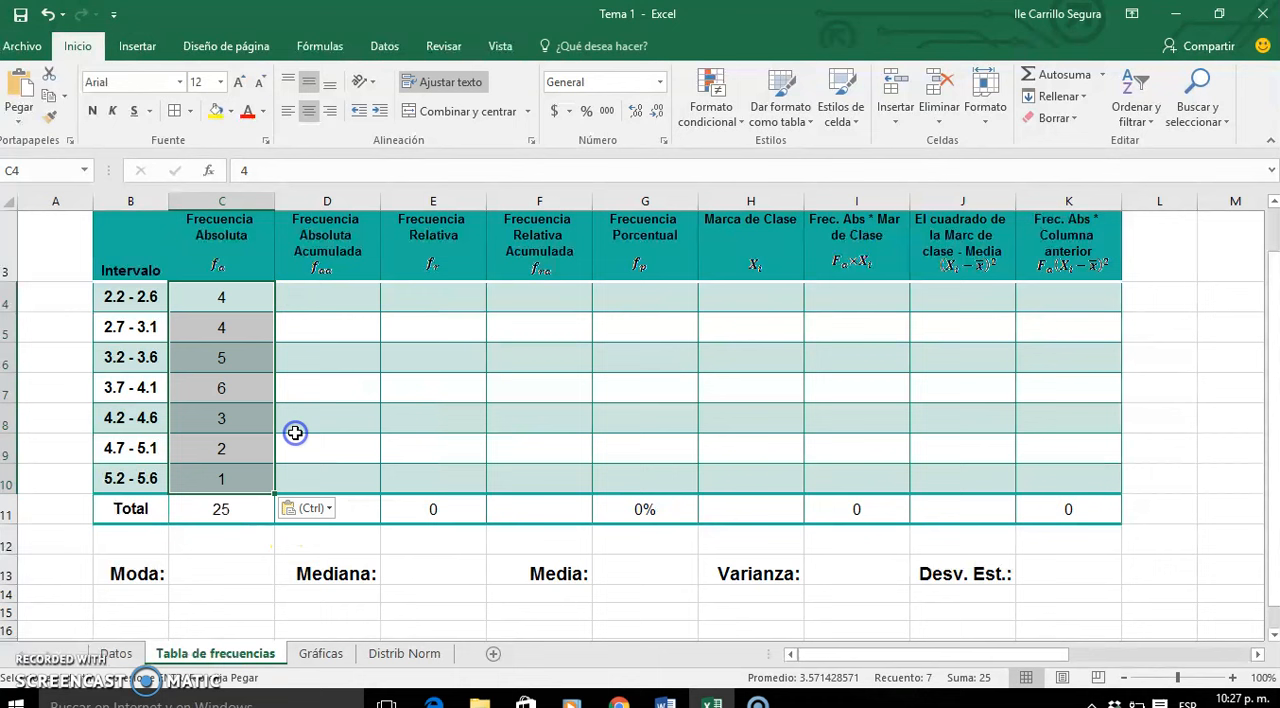
# - Start the Frecuencia Absoluta Acumulada column with =C4 in D4 and =D4+C5 in D5
pyautogui.click(325, 300)
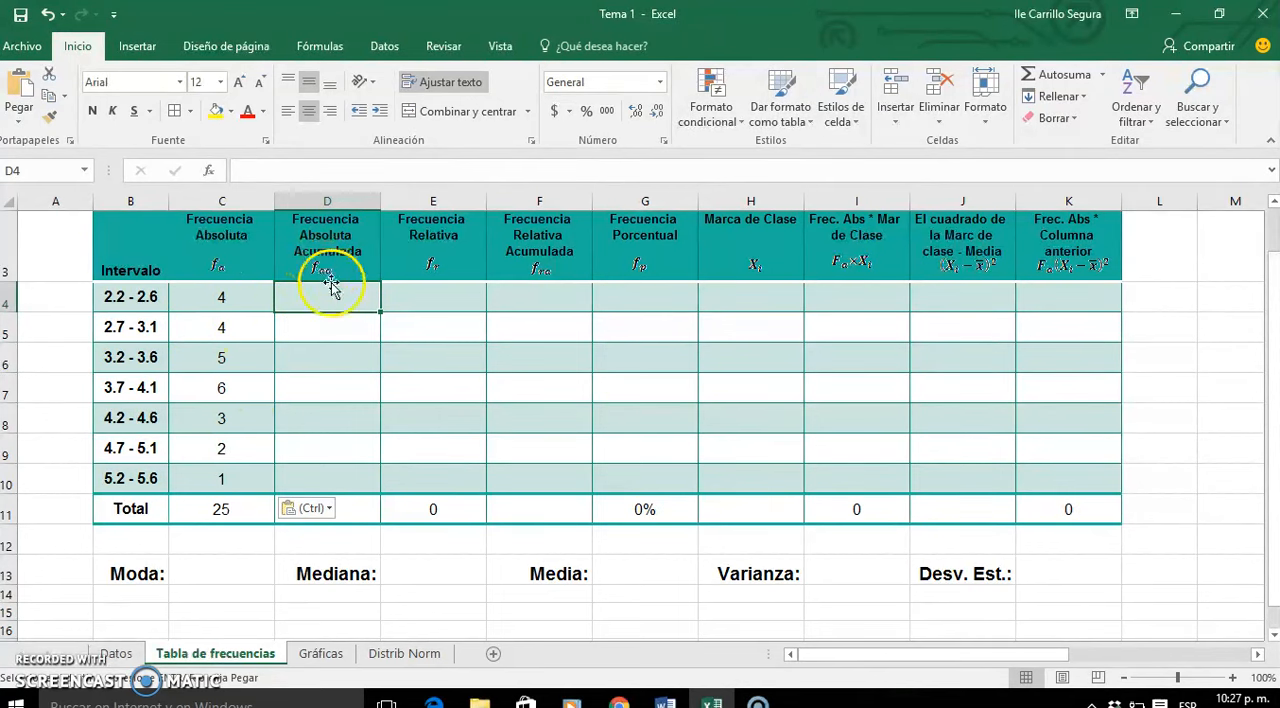
pyautogui.write('=')
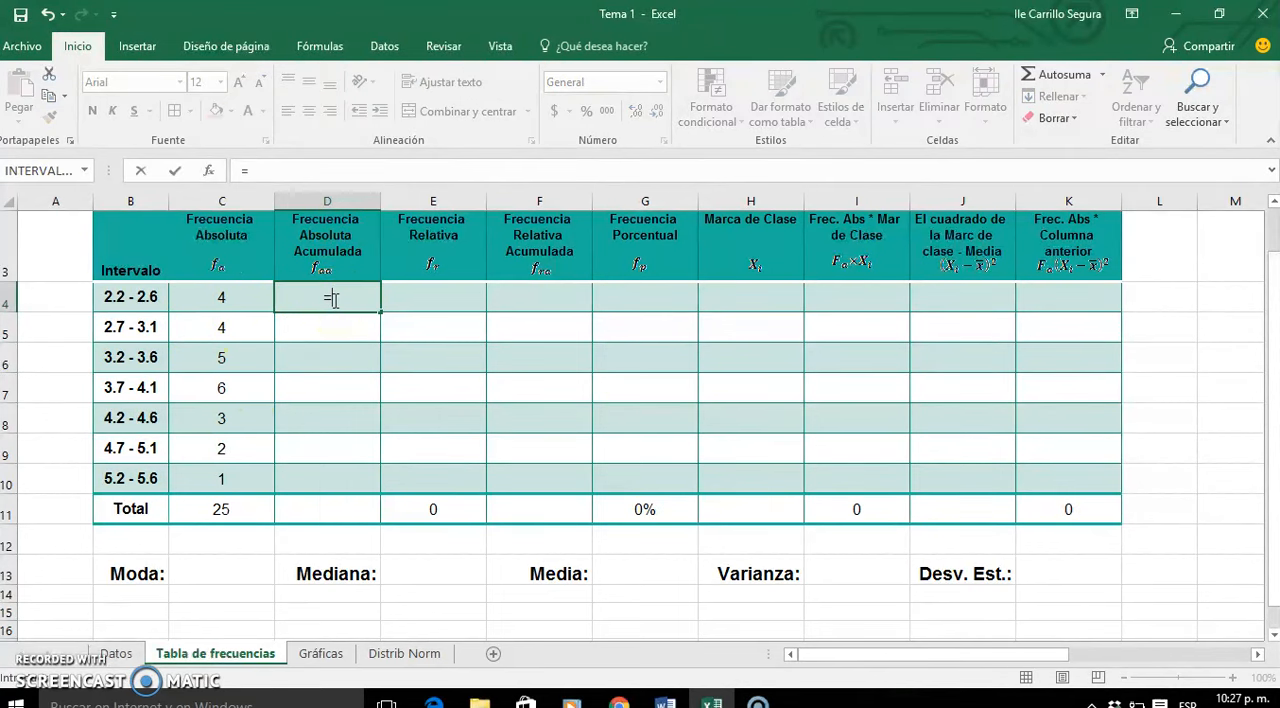
pyautogui.click(248, 295)
pyautogui.press('Return')
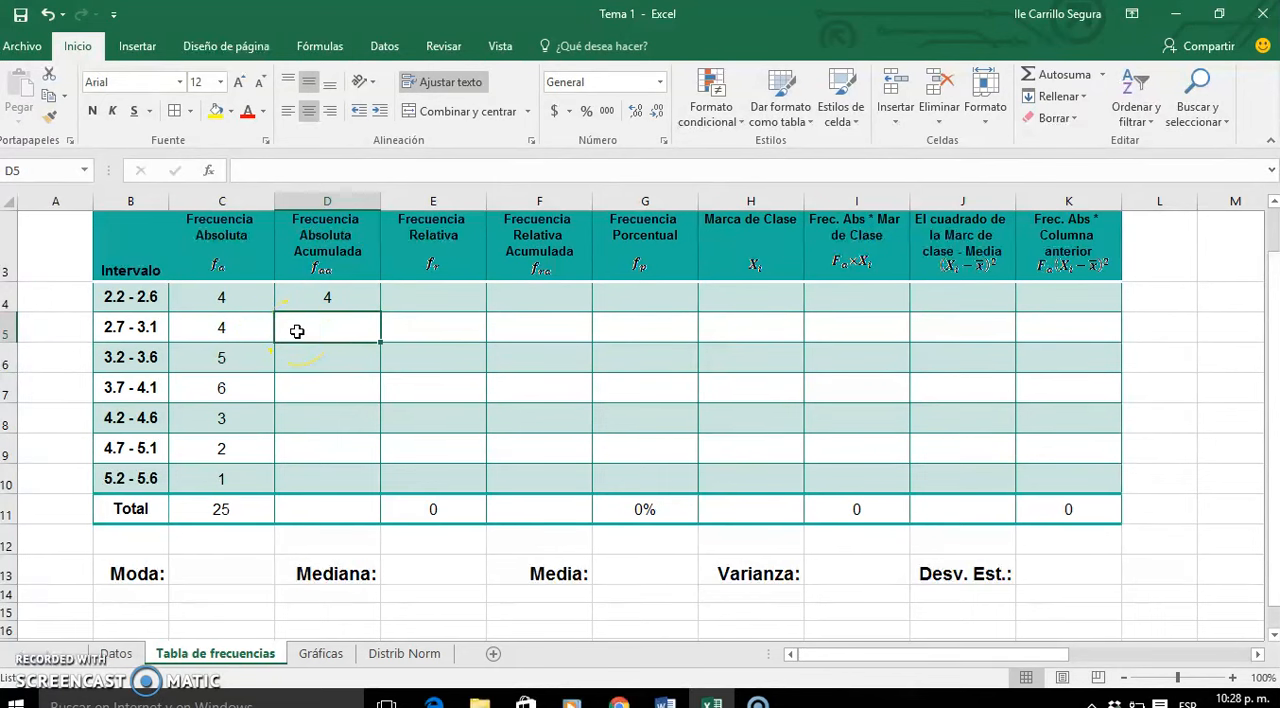
pyautogui.write('=')
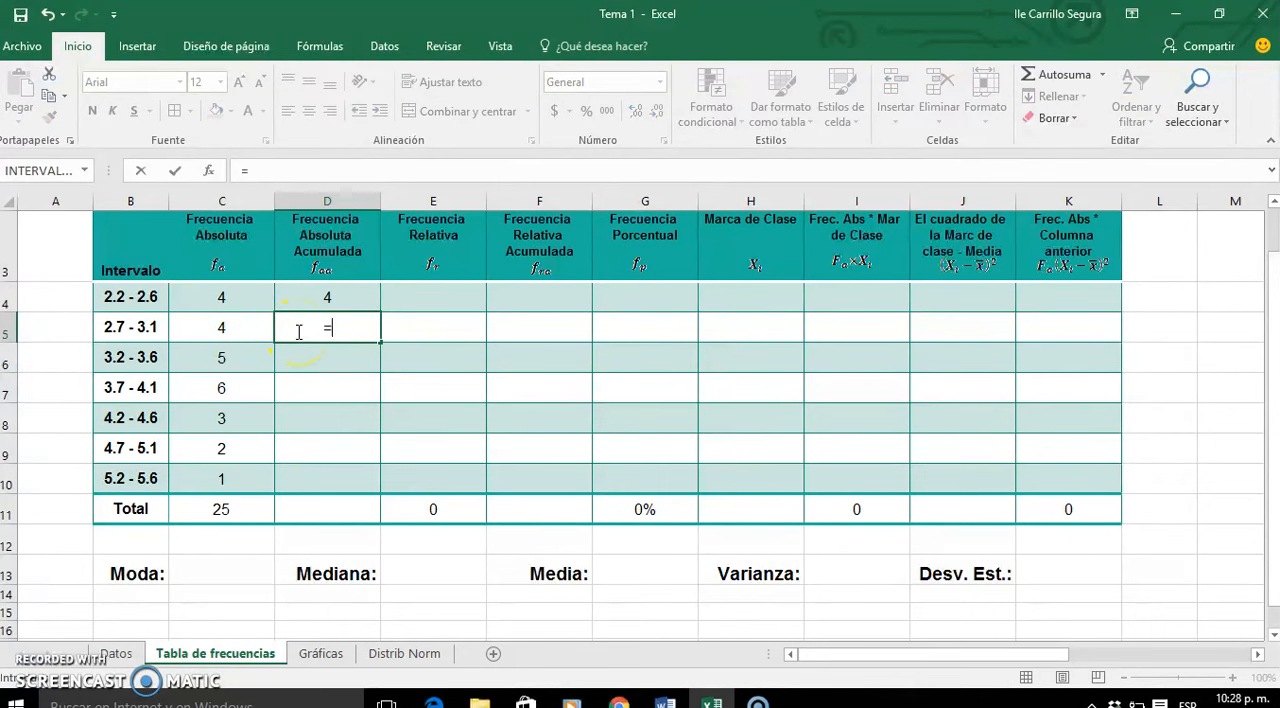
pyautogui.click(339, 297)
pyautogui.write('+')
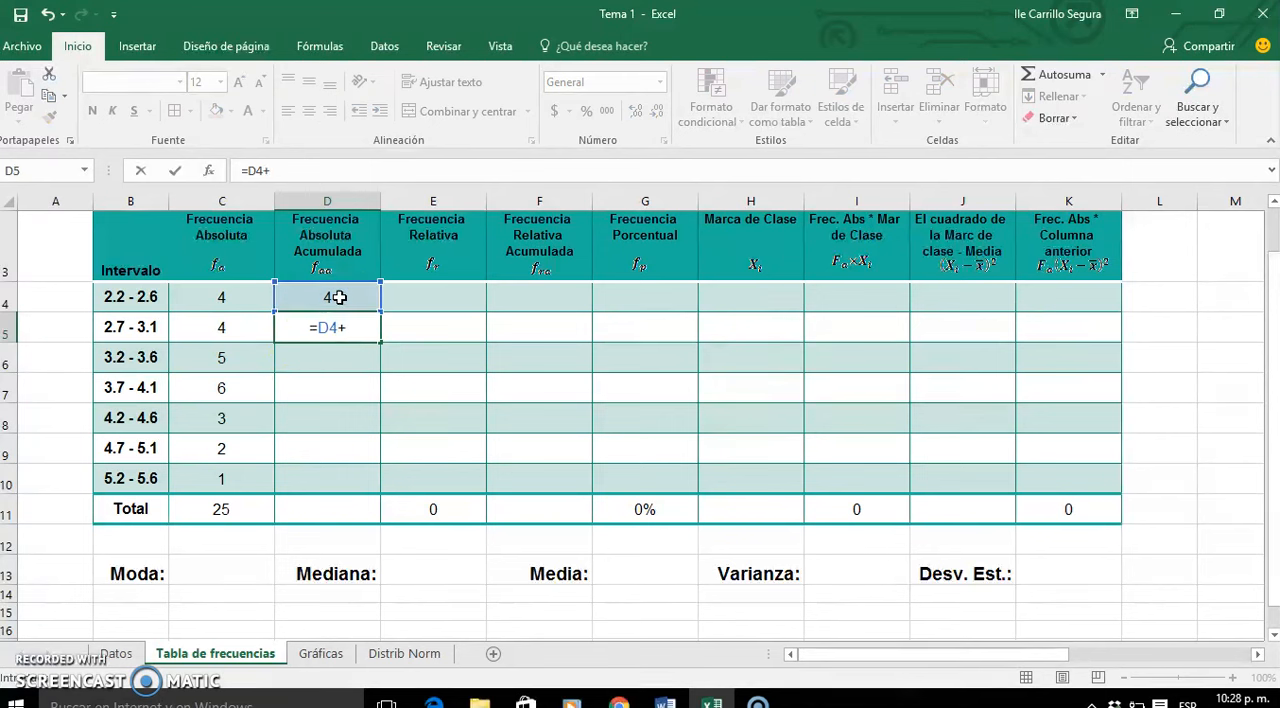
pyautogui.click(228, 325)
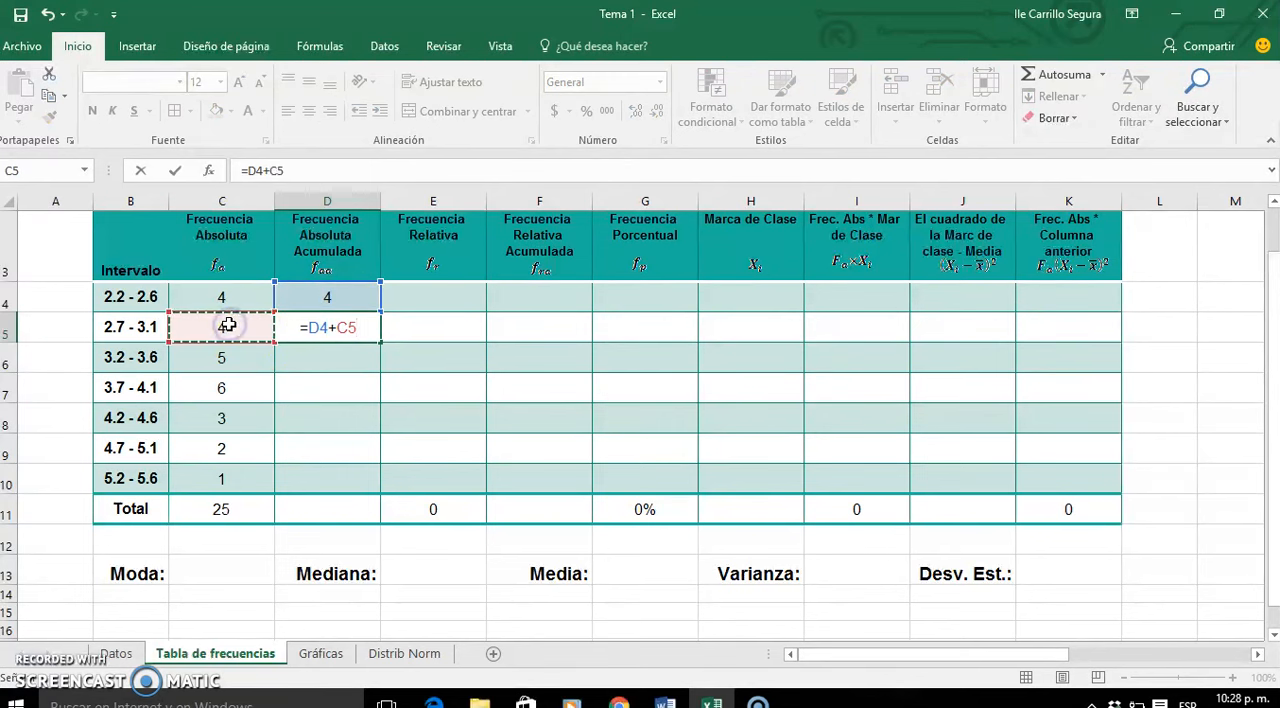
pyautogui.press('Return')
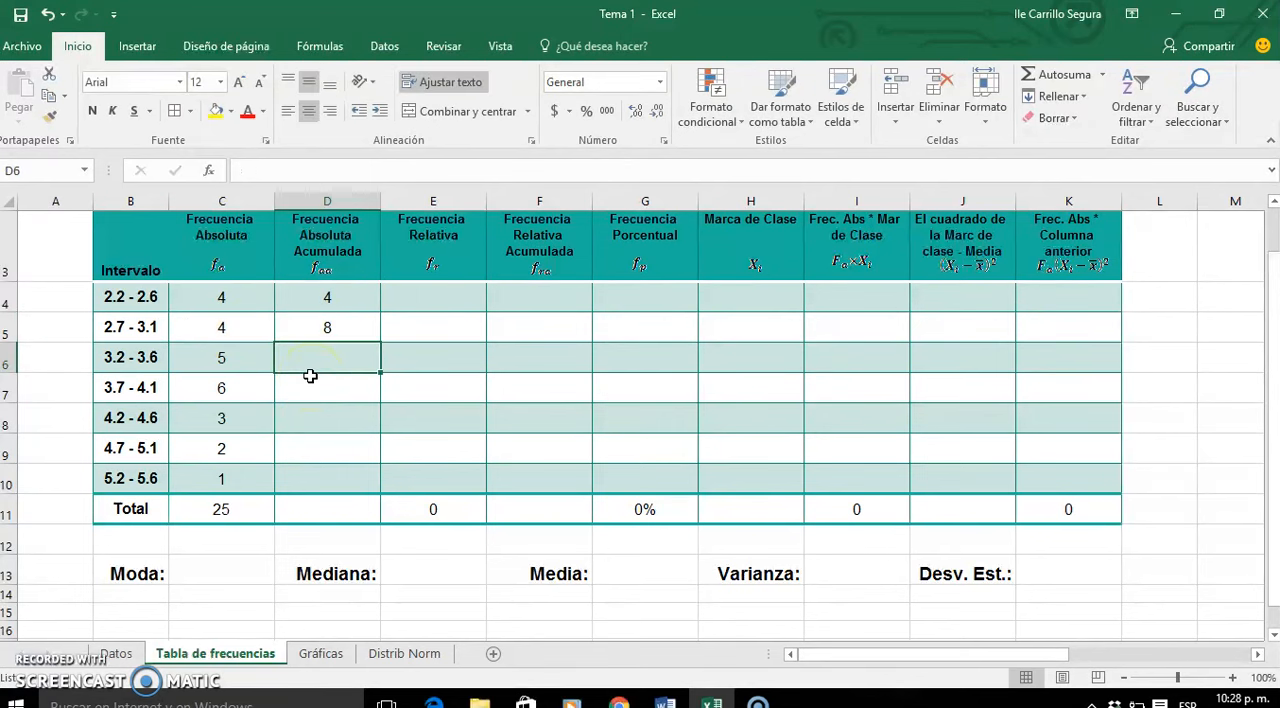
# - Fill the cumulative absolute frequency formula from D5 down to D10 without formatting
pyautogui.click(365, 326)
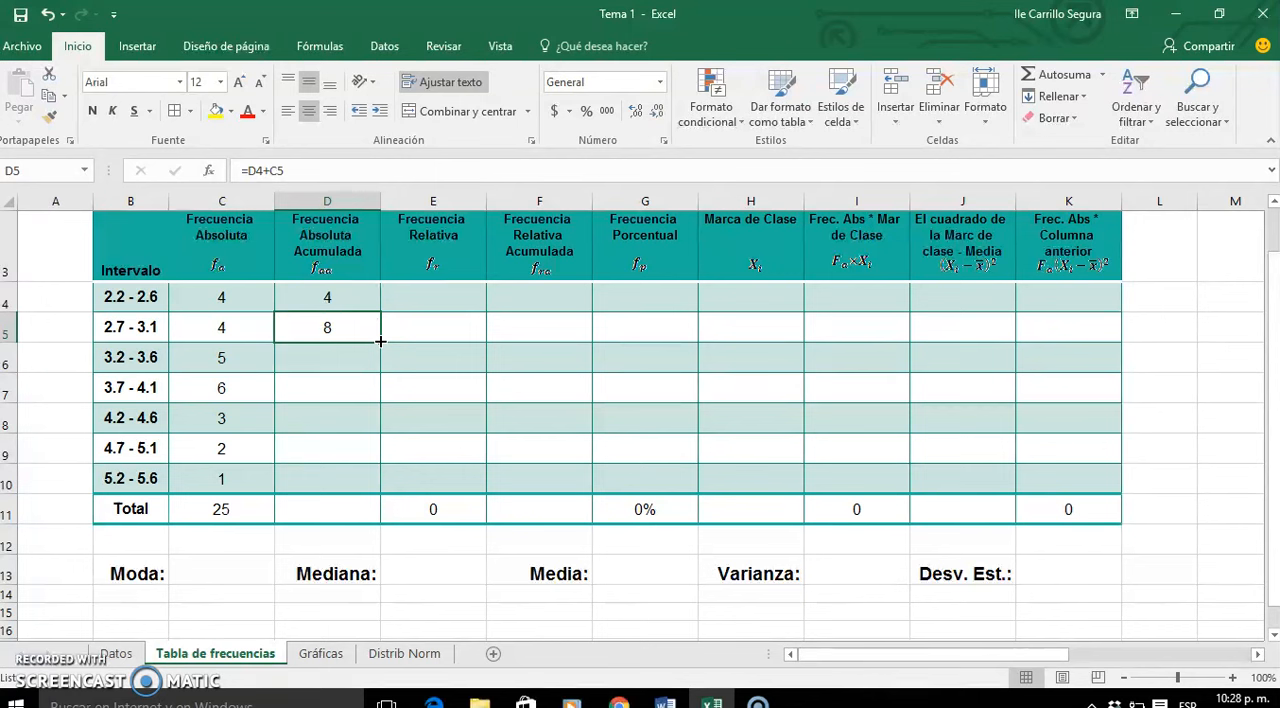
pyautogui.doubleClick(380, 341)
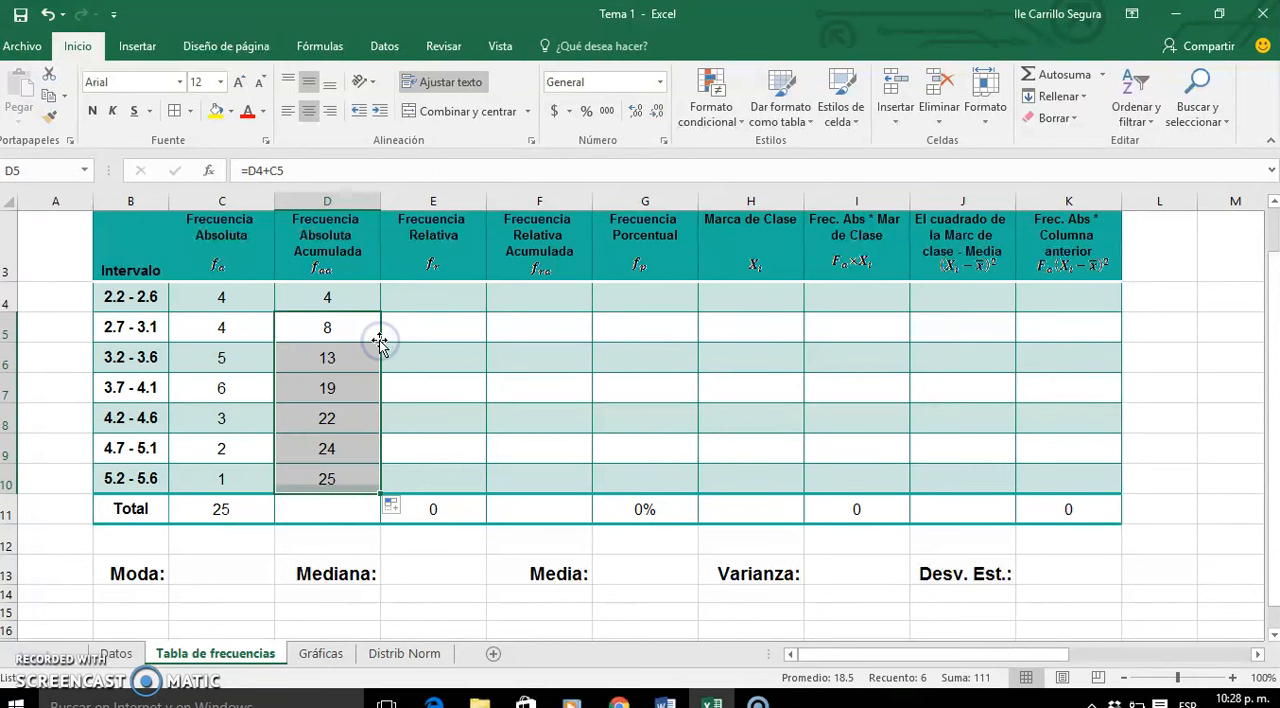
pyautogui.click(394, 508)
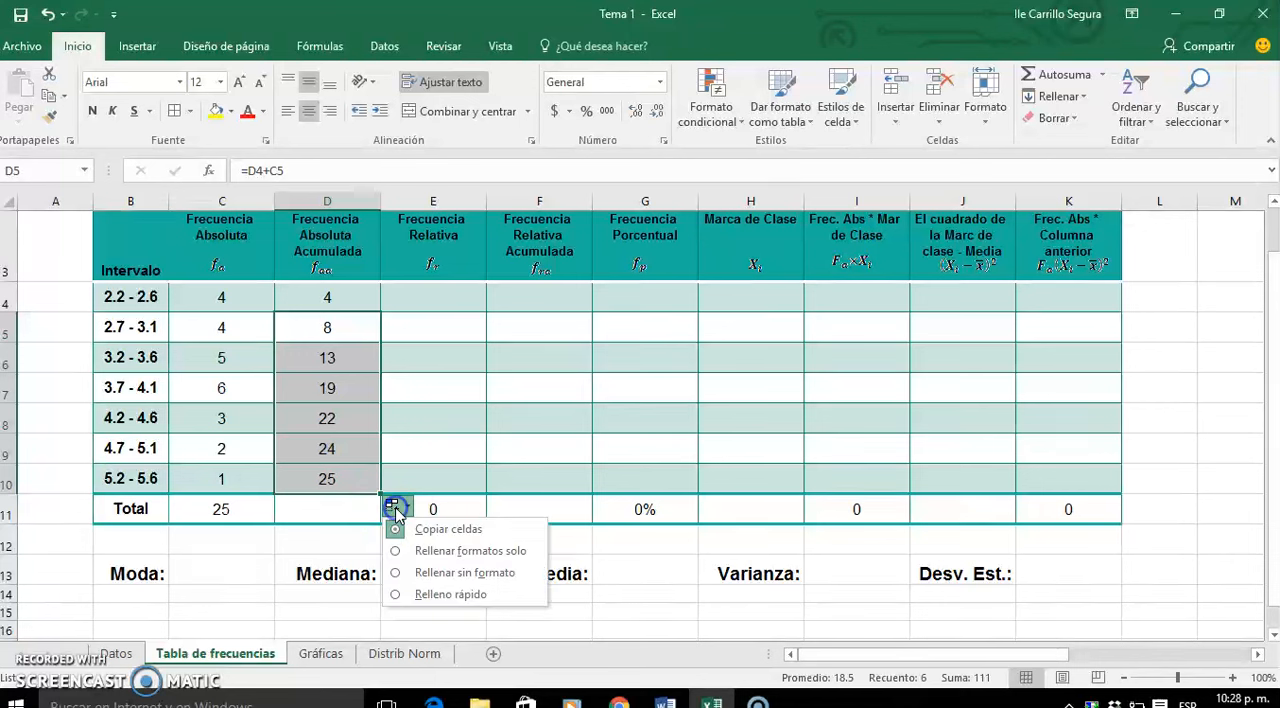
pyautogui.click(415, 574)
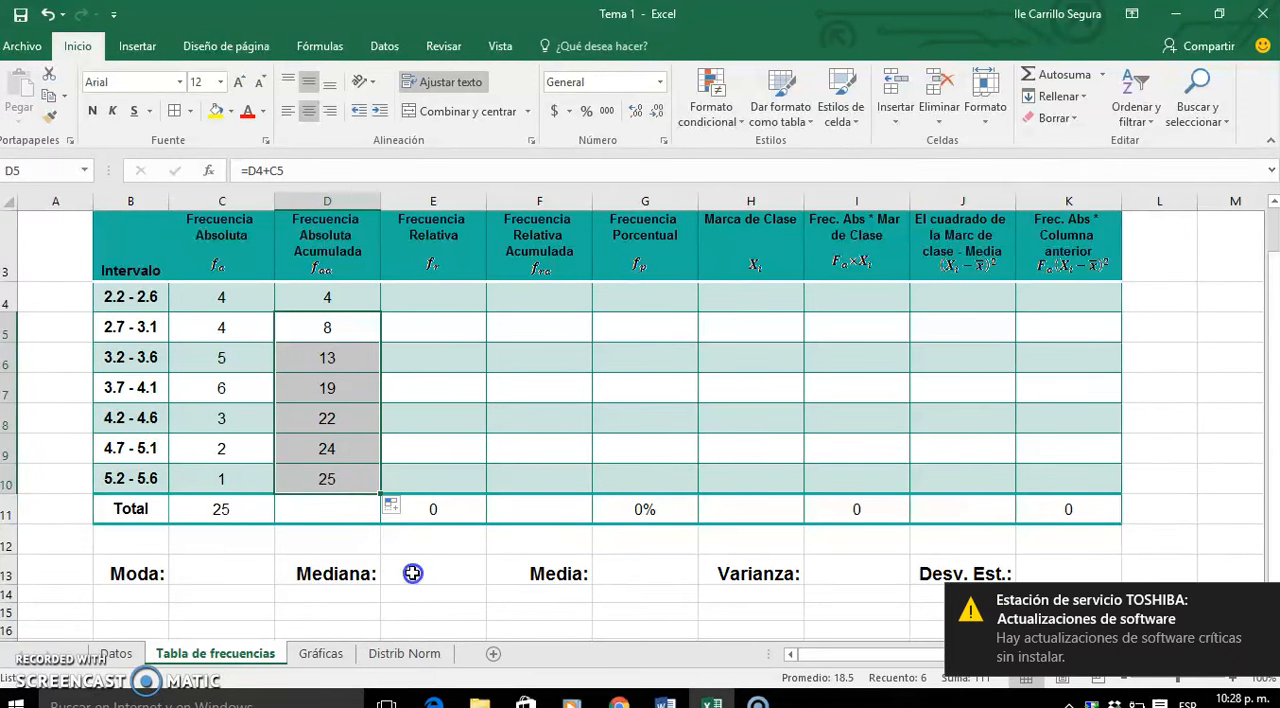
# - Enter =C4/$C$11 in E4 to calculate the first Frecuencia Relativa, with an absolute reference to the total
pyautogui.click(432, 368)
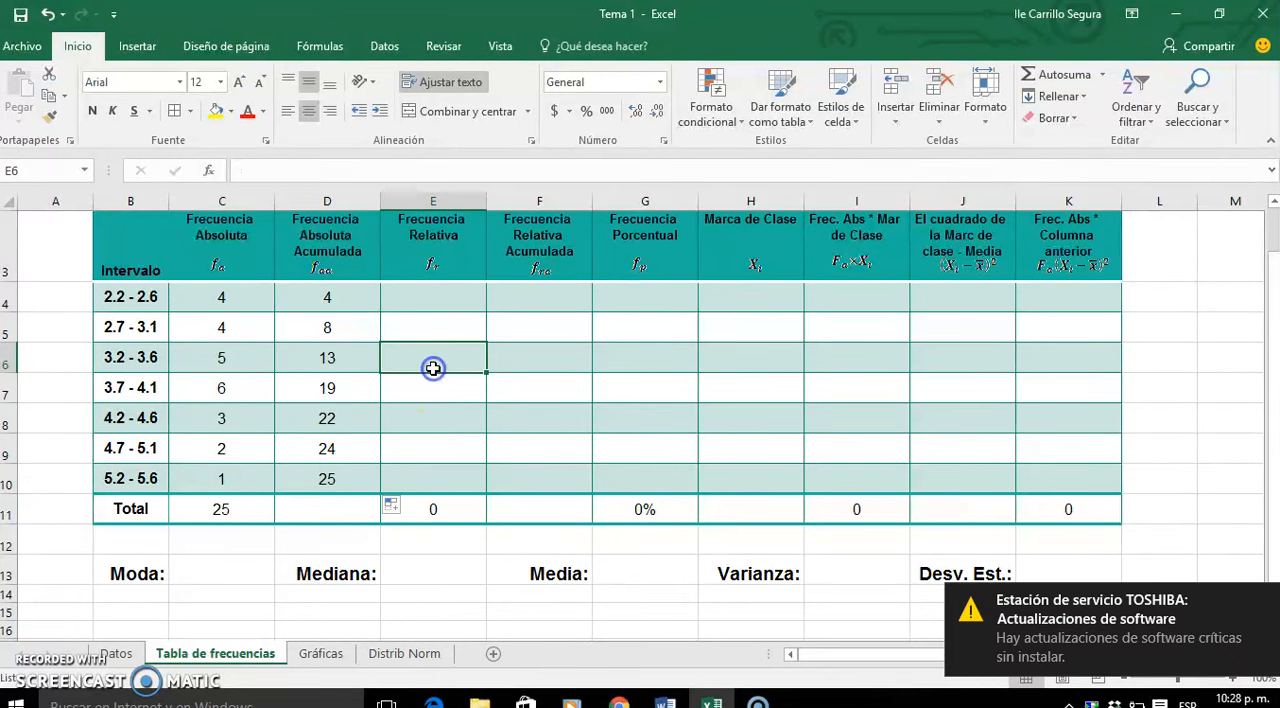
pyautogui.click(451, 299)
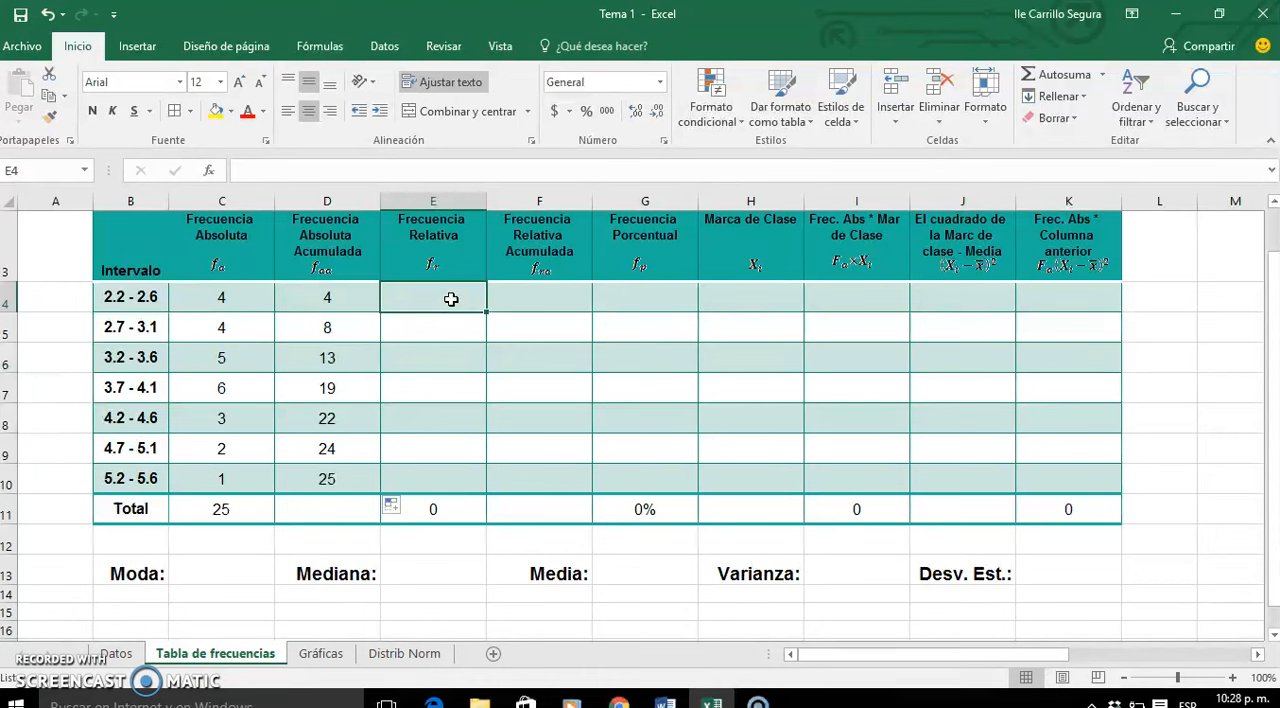
pyautogui.write('=')
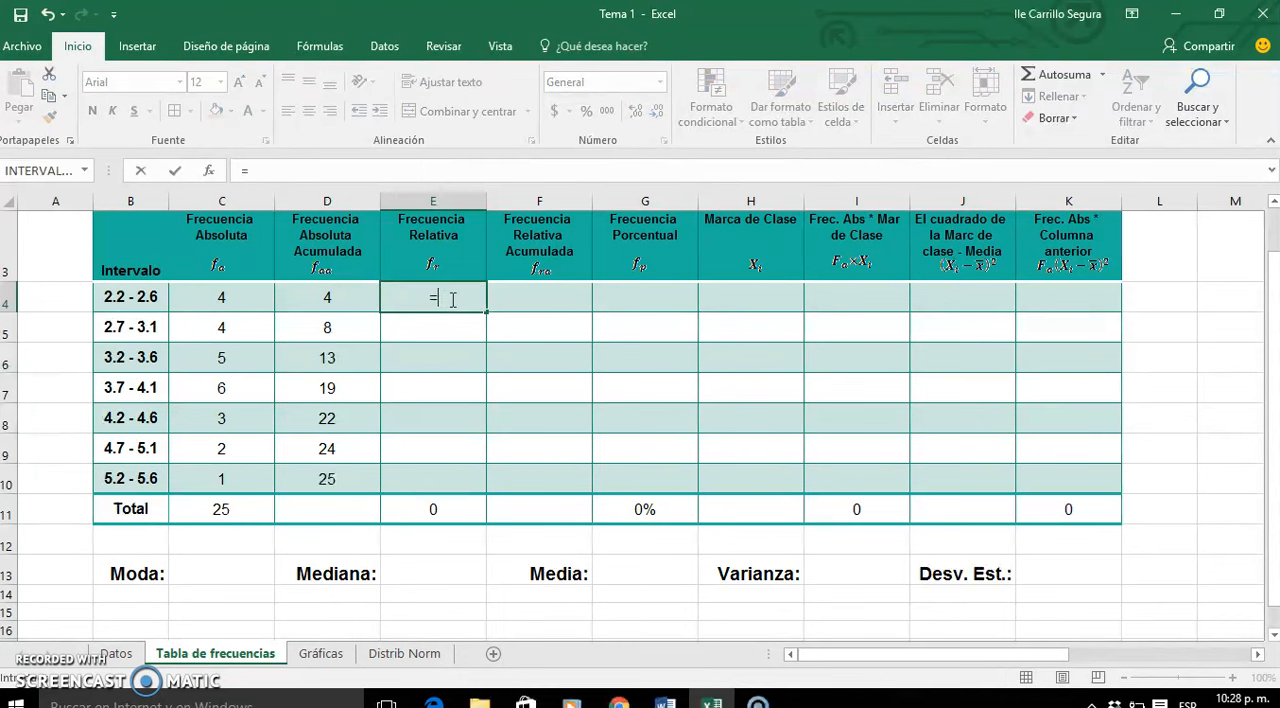
pyautogui.click(226, 301)
pyautogui.write('/')
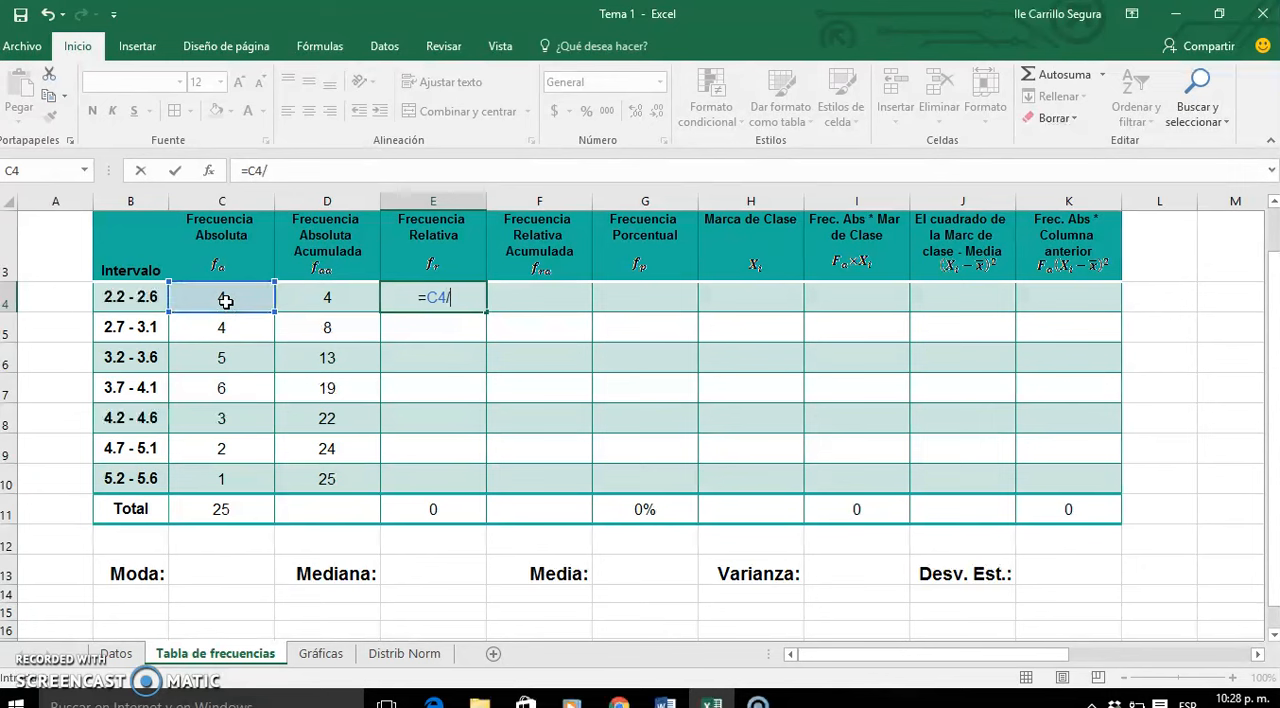
pyautogui.click(226, 509)
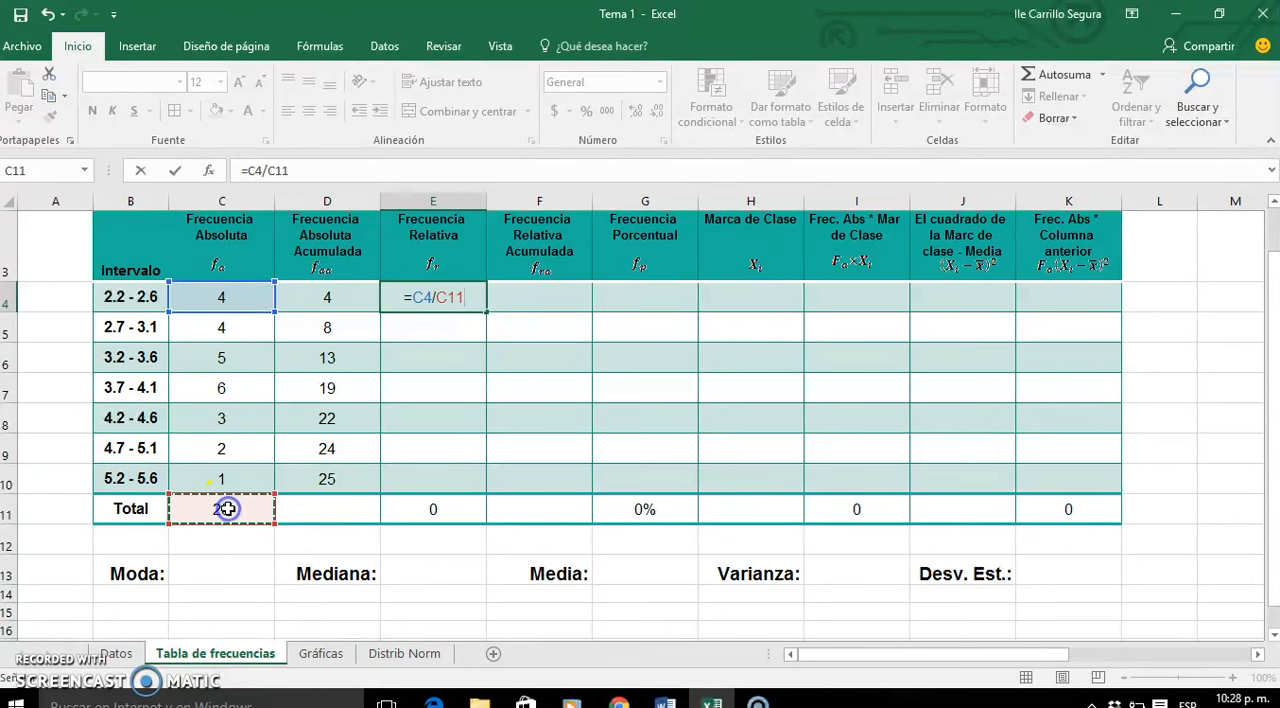
pyautogui.click(435, 297)
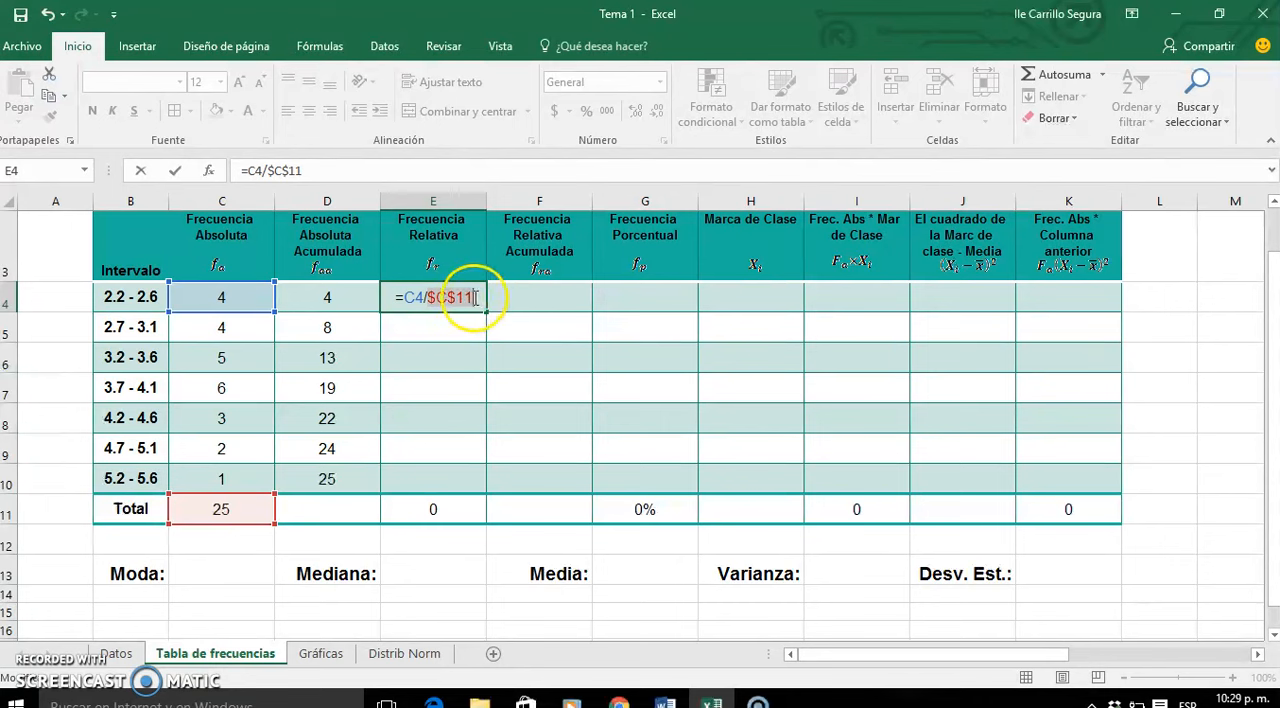
pyautogui.press('Return')
# - Fill the relative frequency formula from E4 down to E10 without formatting and check the column's total in E11
pyautogui.click(472, 297)
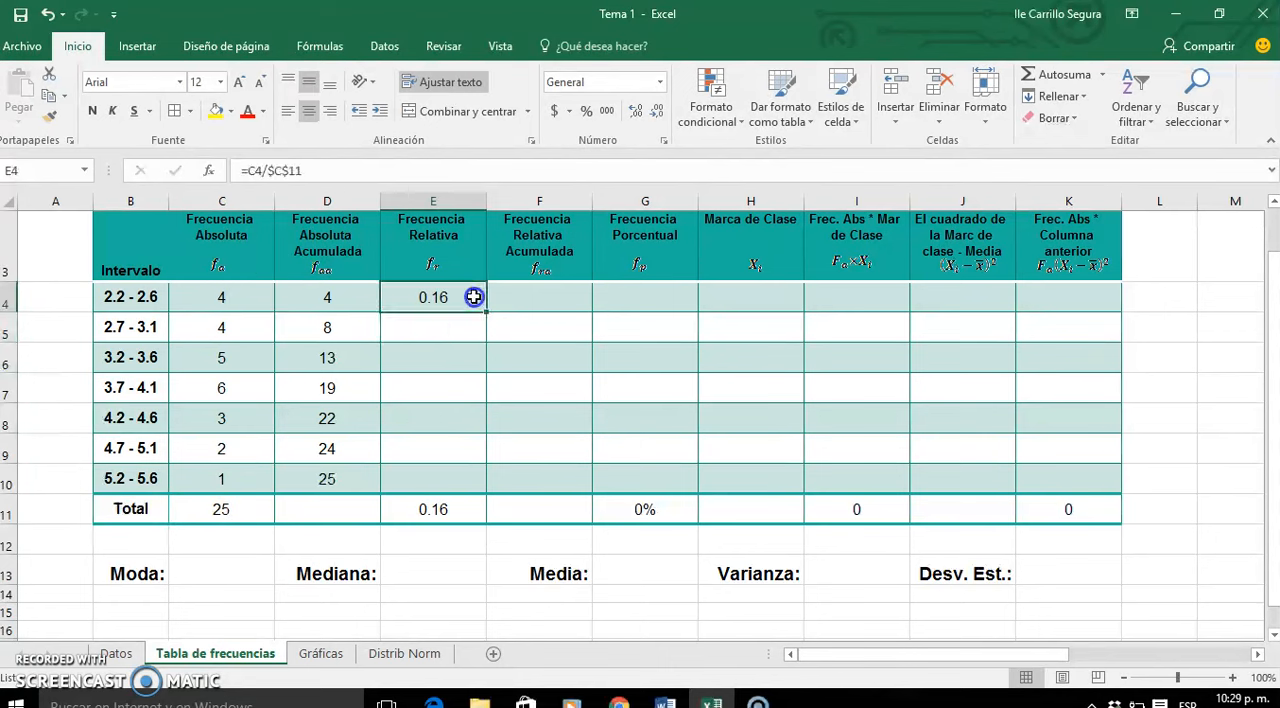
pyautogui.doubleClick(485, 313)
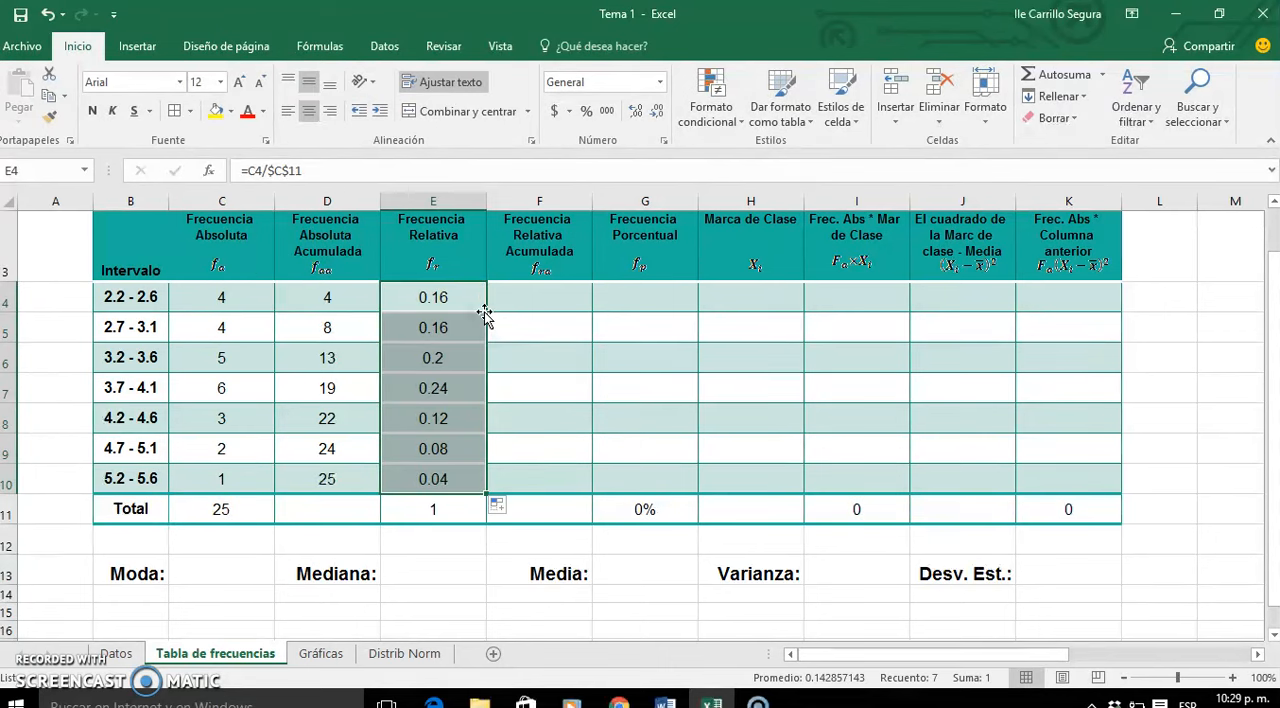
pyautogui.click(498, 505)
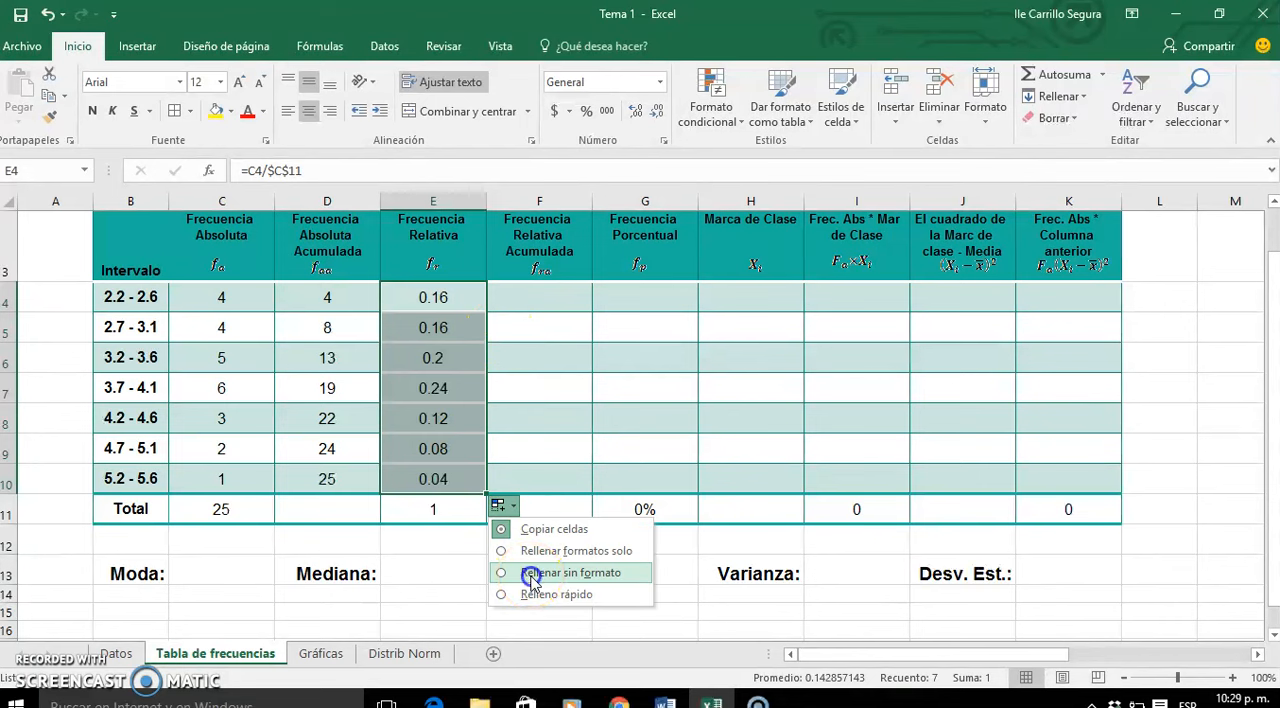
pyautogui.click(531, 575)
pyautogui.click(451, 527)
pyautogui.click(453, 510)
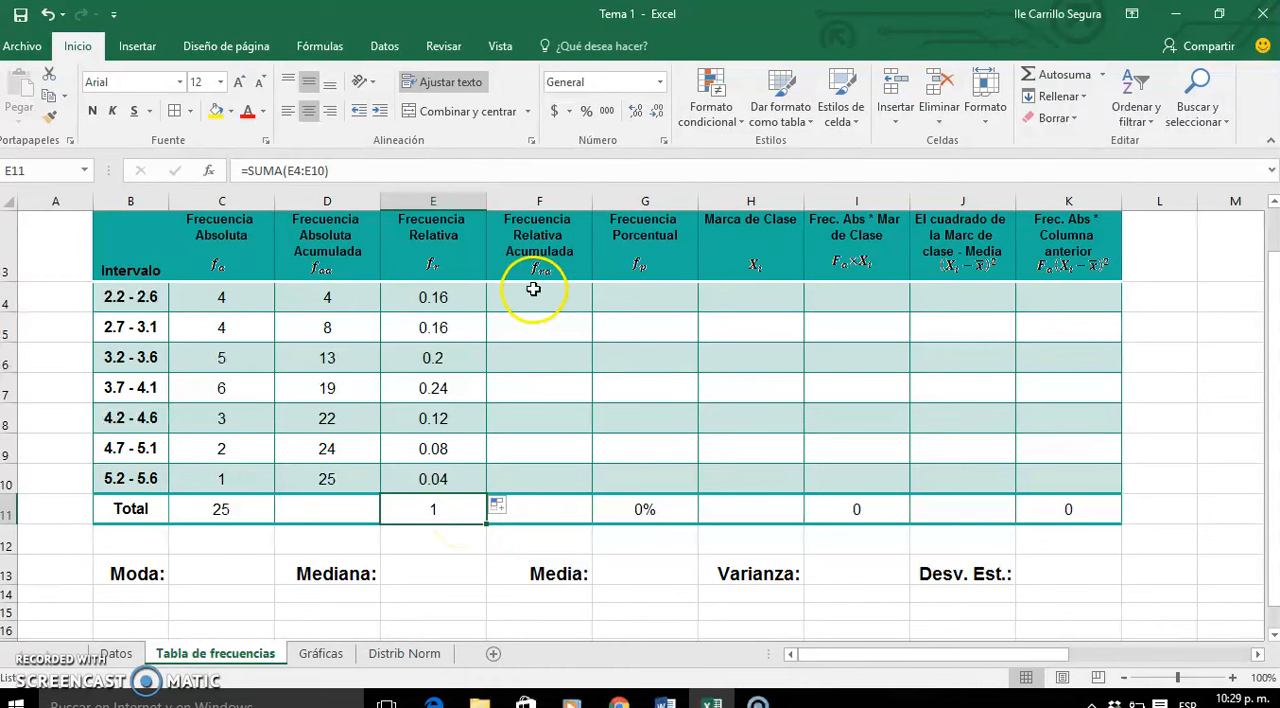
# - Start the Frecuencia Relativa Acumulada column with =E4 in F4 and =F4+E5 in F5
pyautogui.click(533, 290)
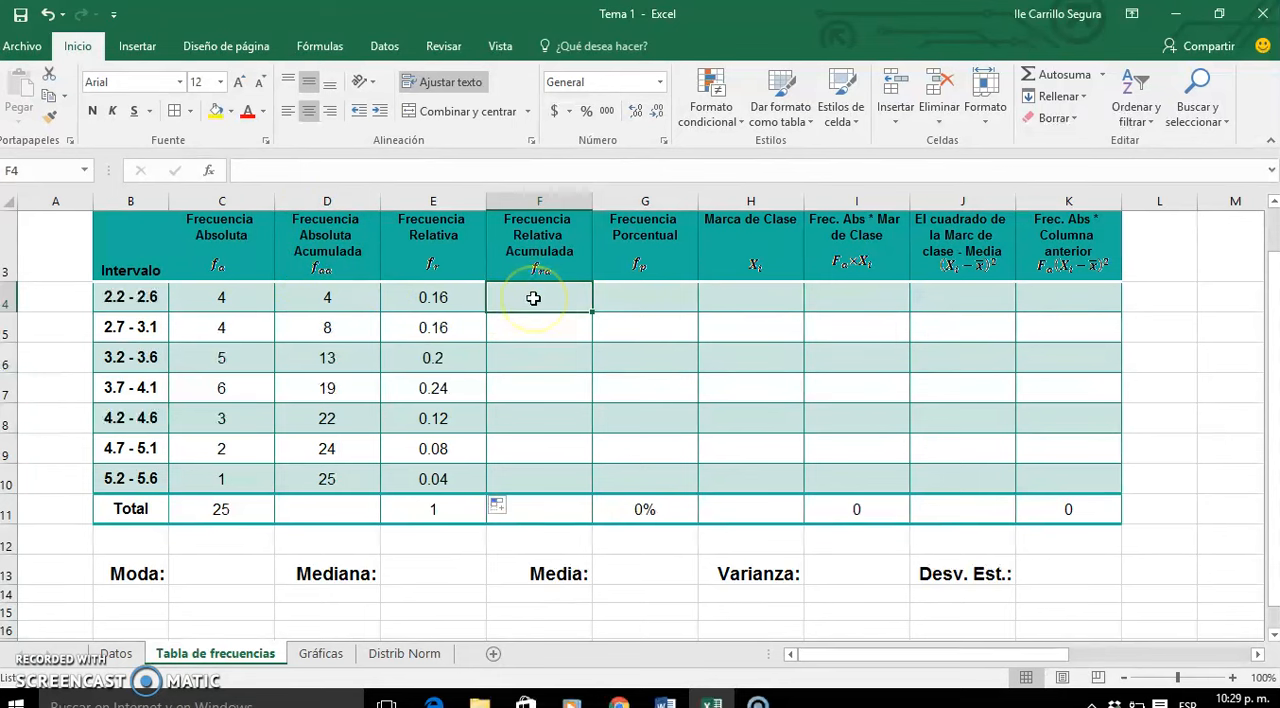
pyautogui.write('=')
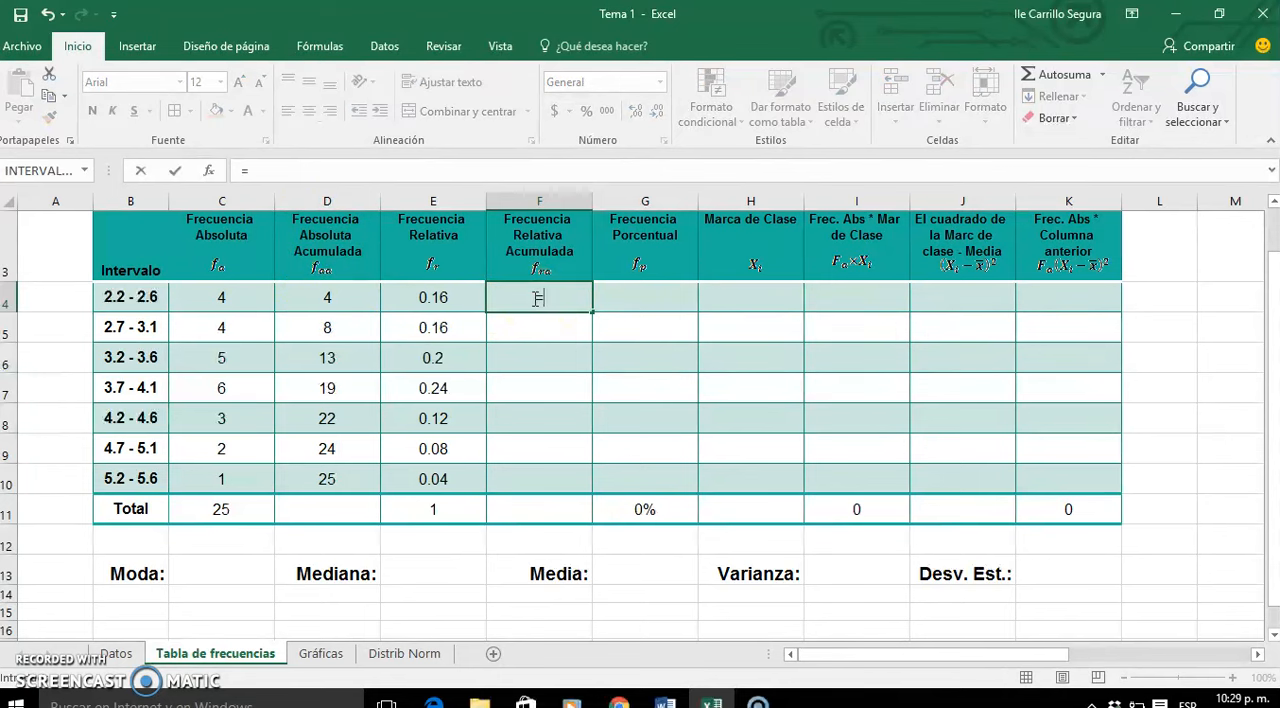
pyautogui.click(436, 294)
pyautogui.press('Return')
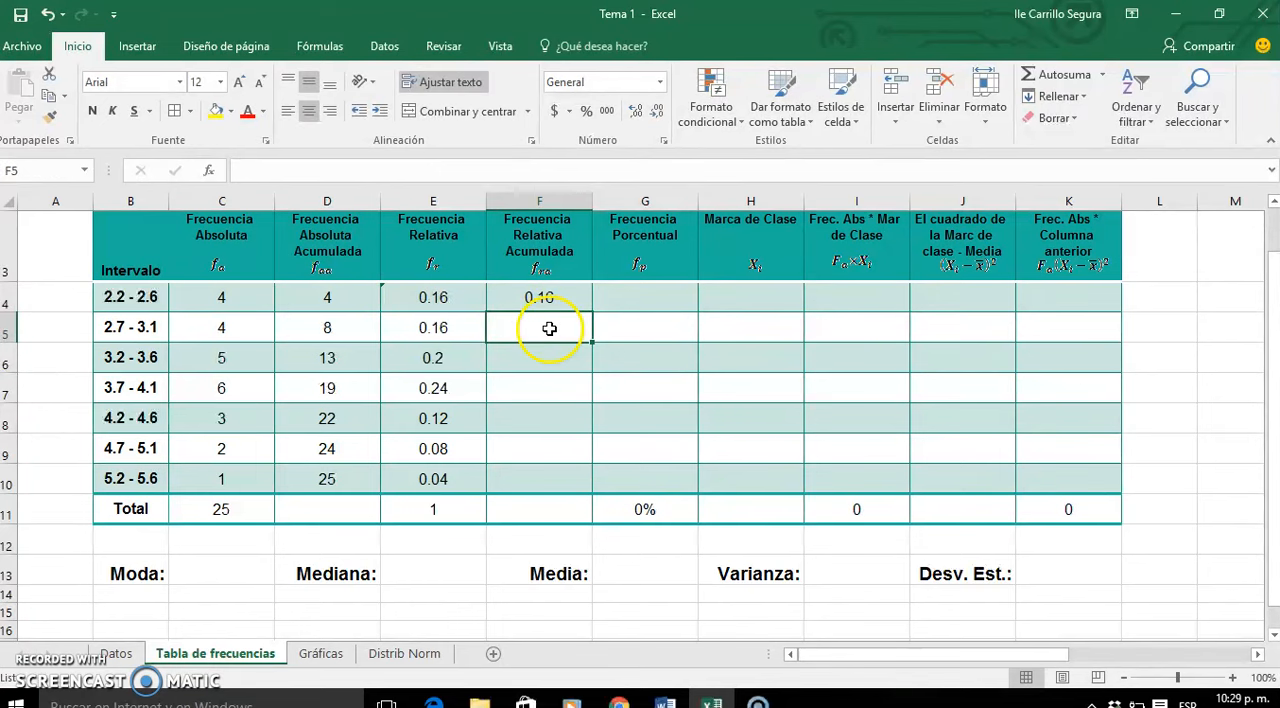
pyautogui.write('=')
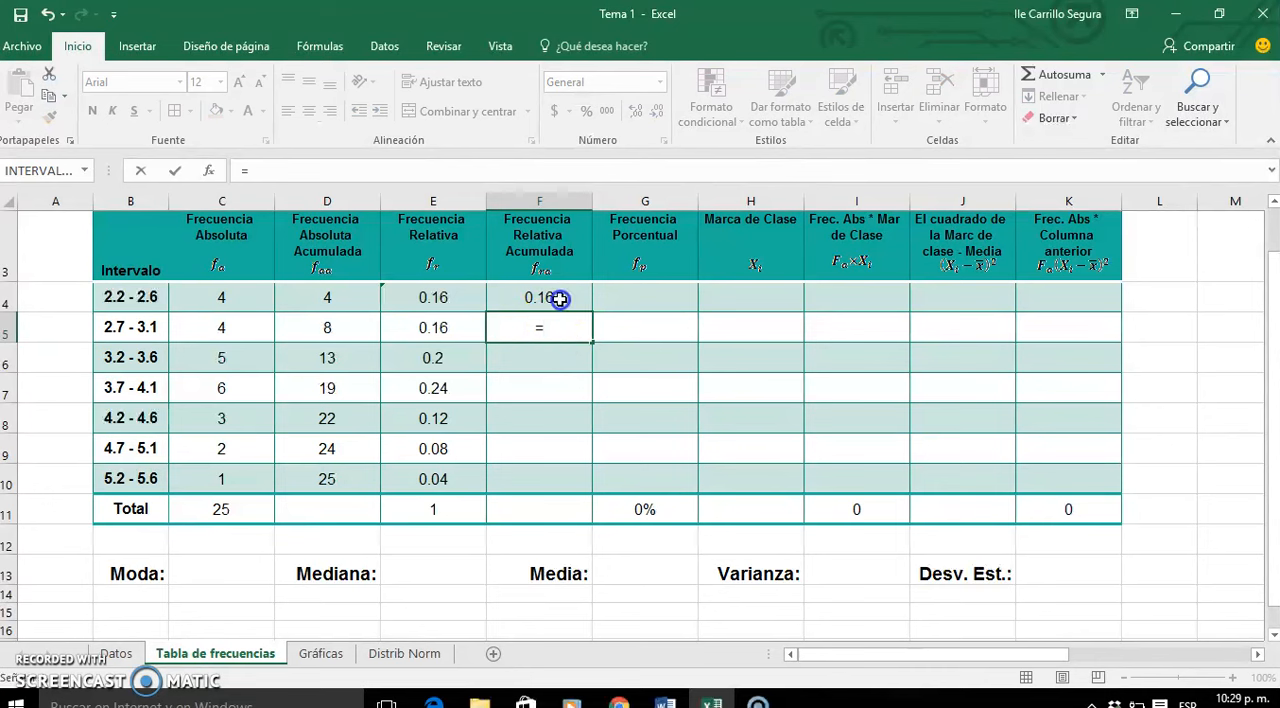
pyautogui.click(559, 298)
pyautogui.write('+')
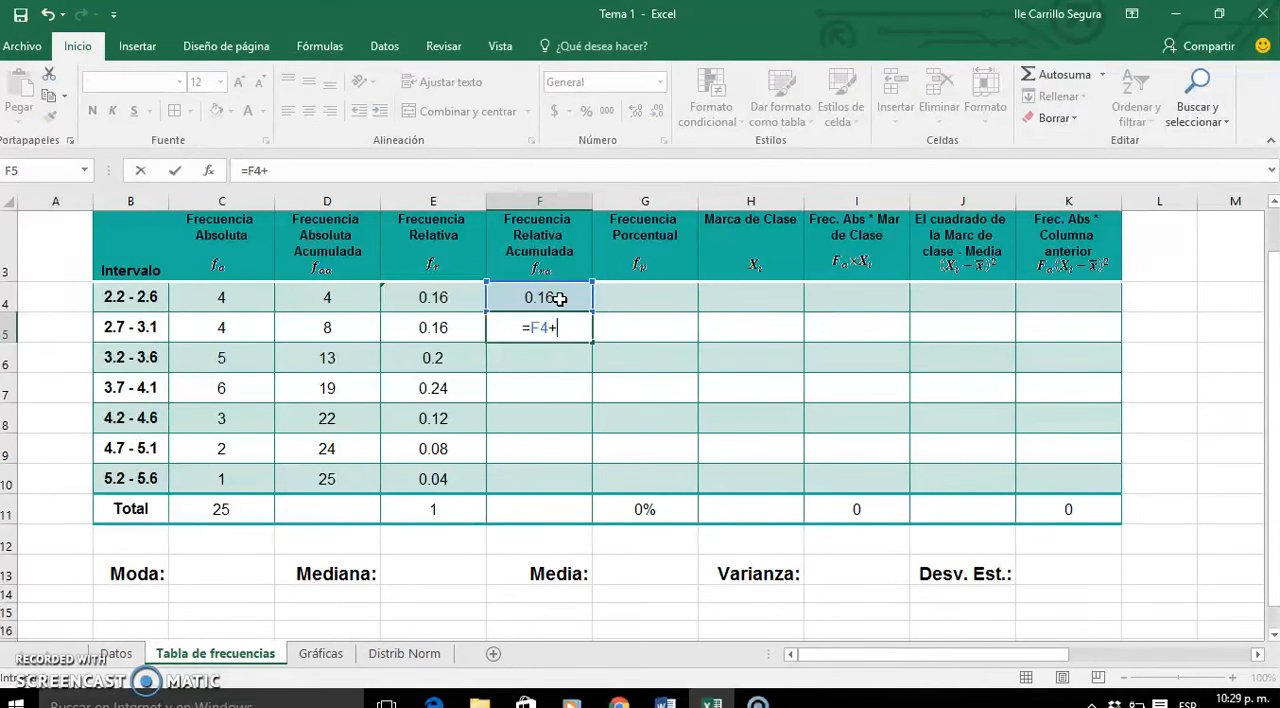
pyautogui.click(423, 331)
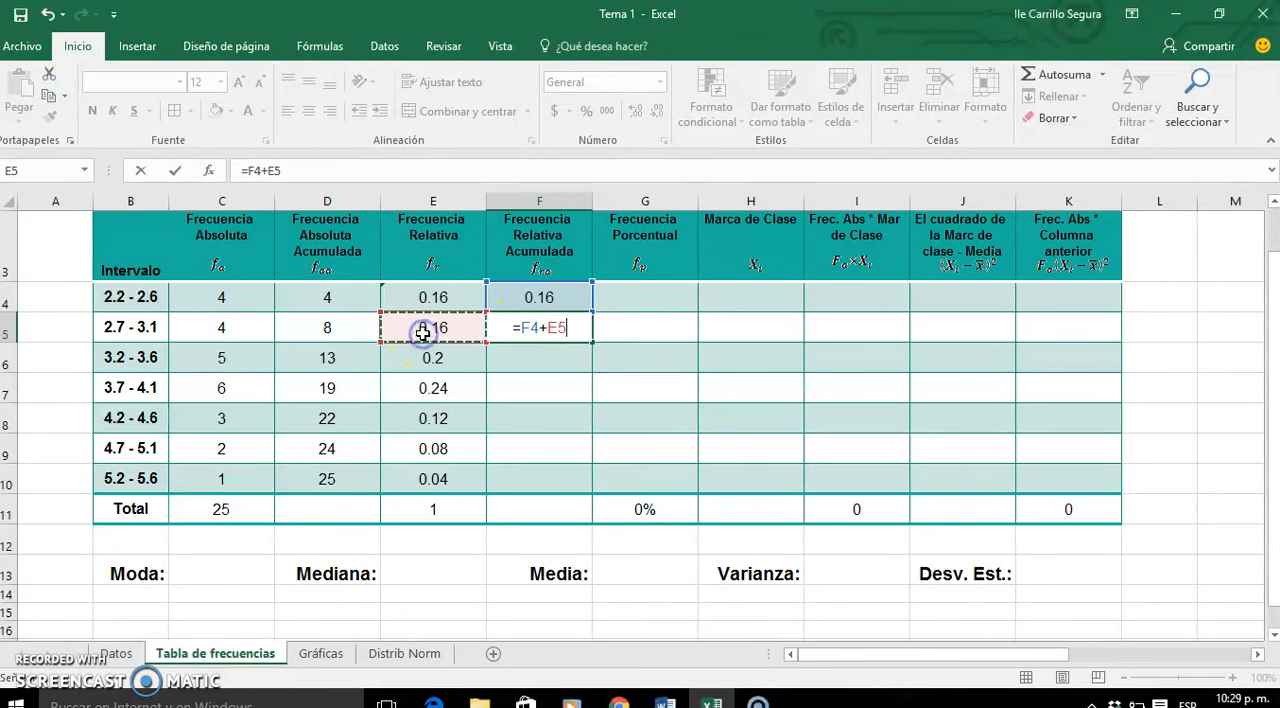
pyautogui.press('Return')
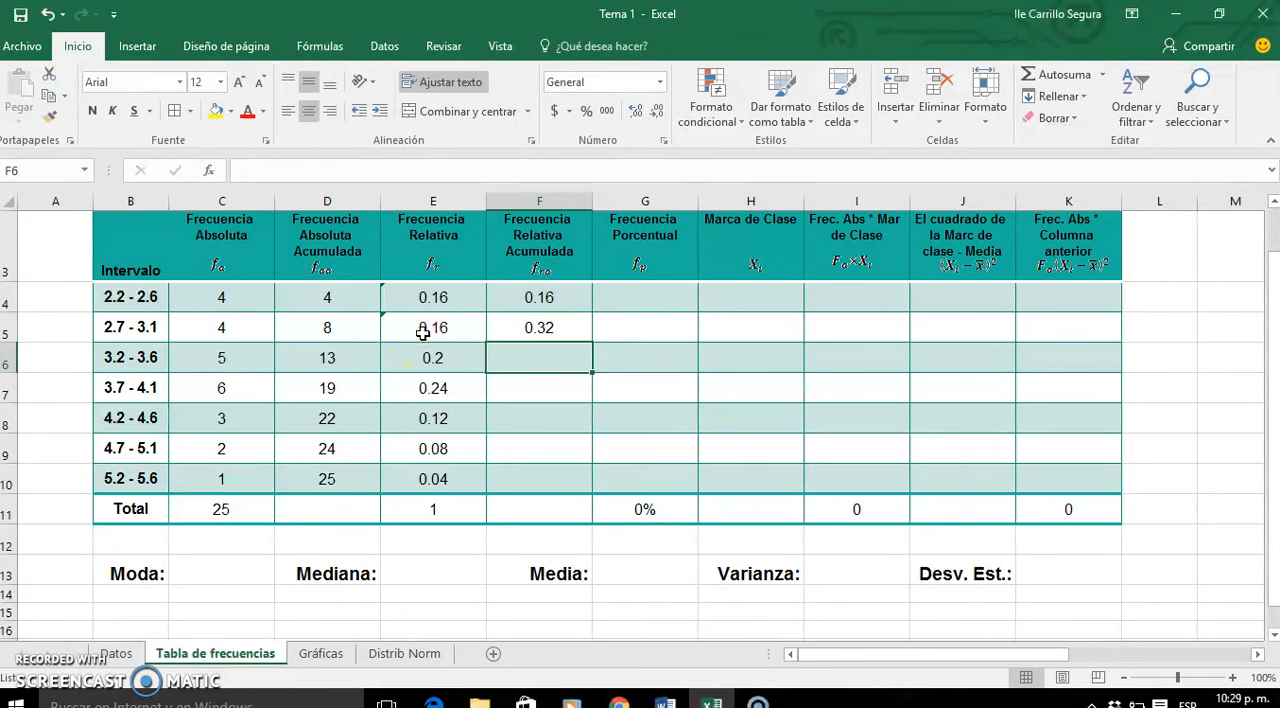
# - Fill the cumulative relative frequency formula from F5 down to F10 without formatting
pyautogui.click(548, 328)
pyautogui.doubleClick(591, 342)
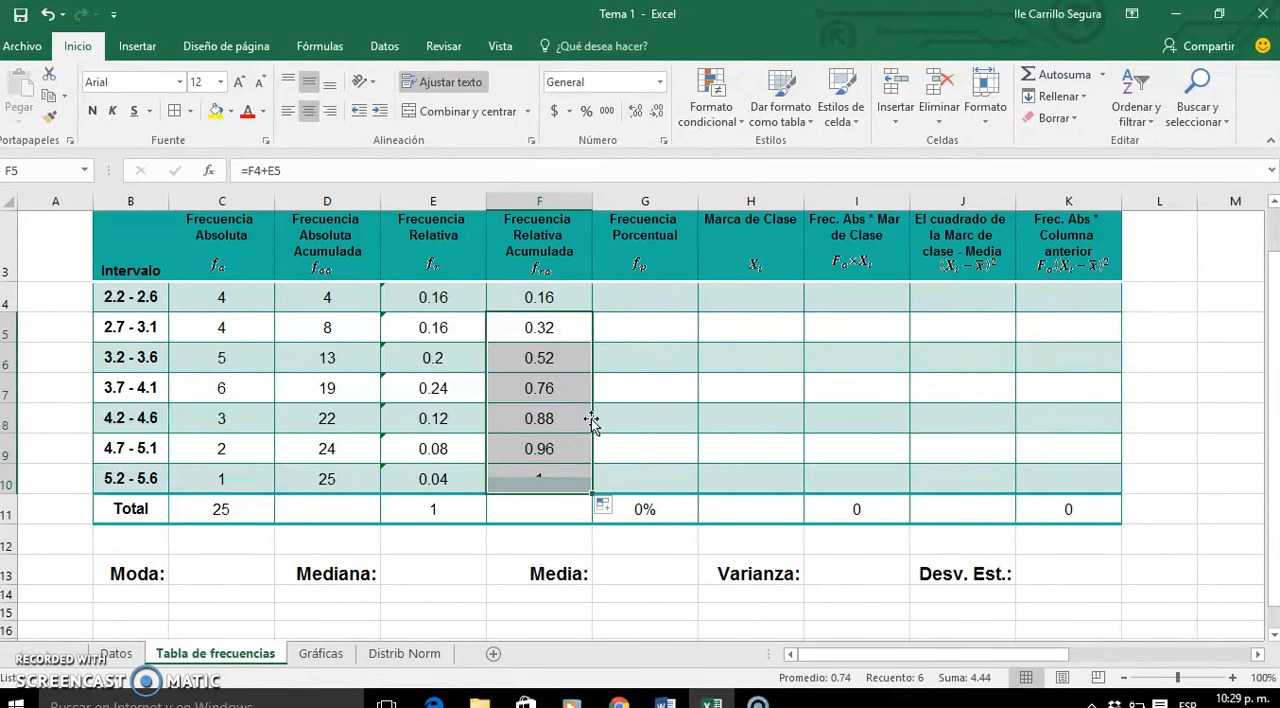
pyautogui.click(607, 506)
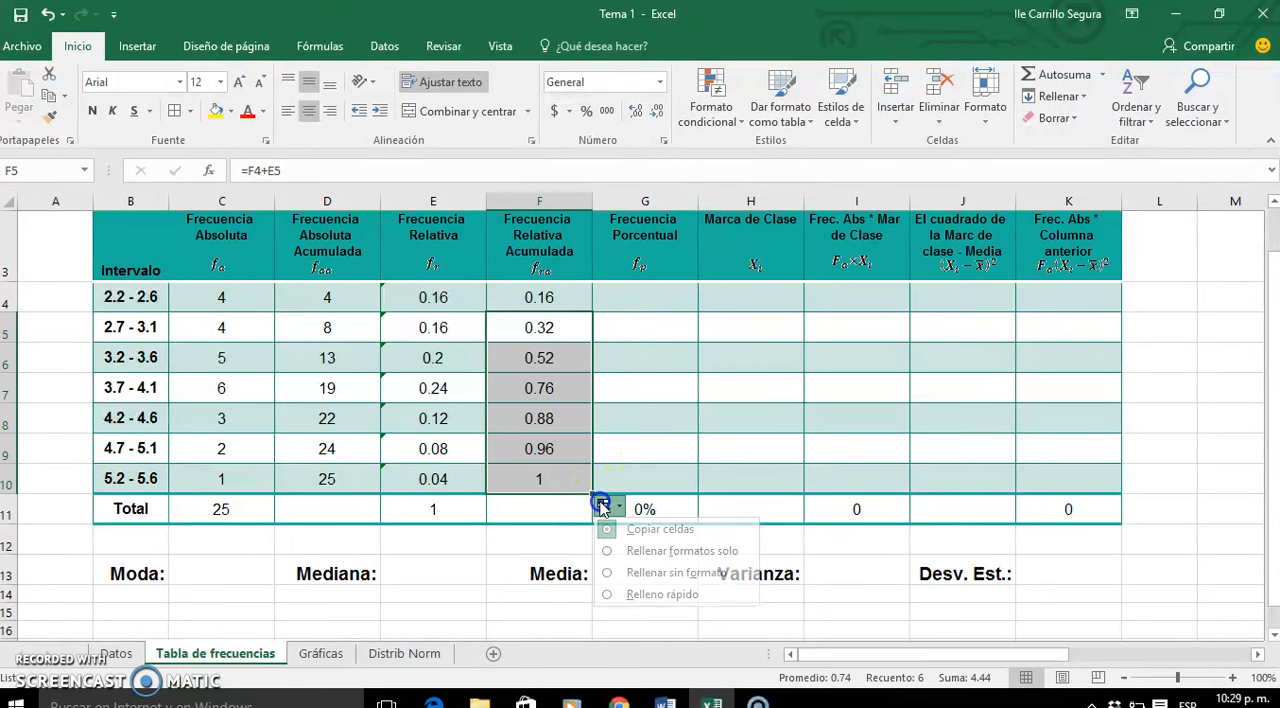
pyautogui.click(622, 576)
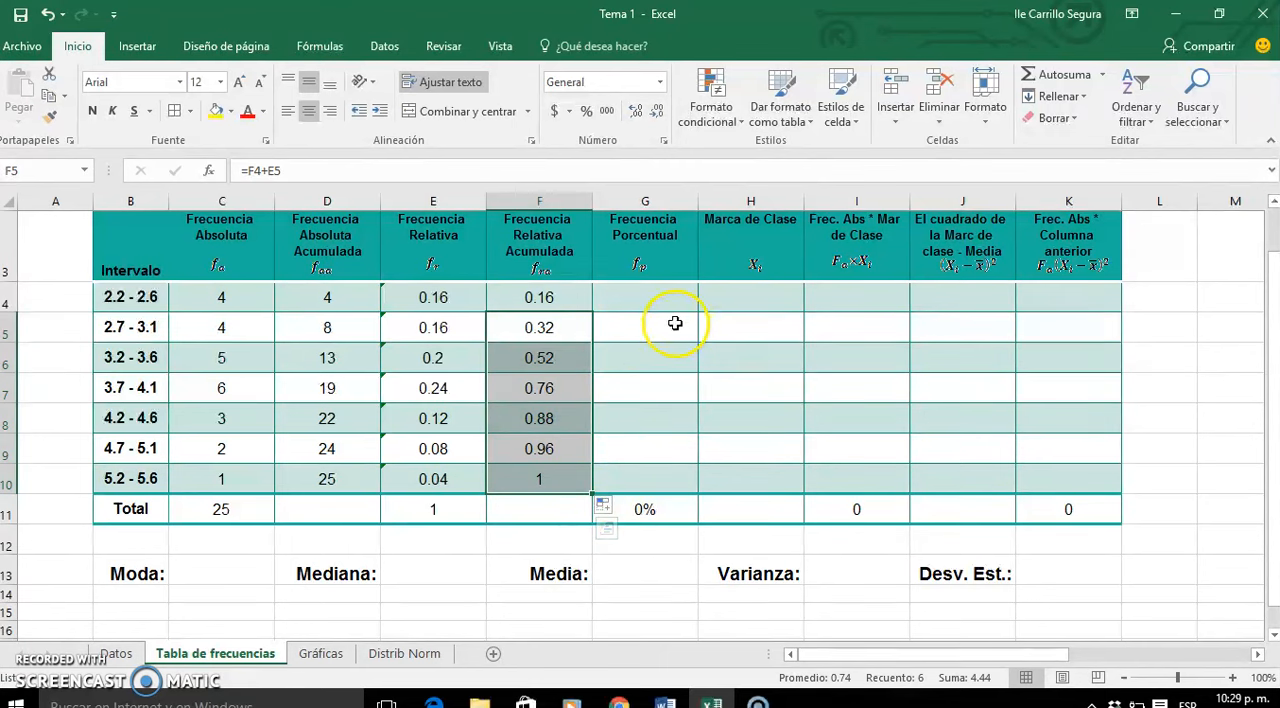
# - Check the last cumulative relative and absolute frequencies, F10 and D10, against the totals of their source columns
pyautogui.click(656, 295)
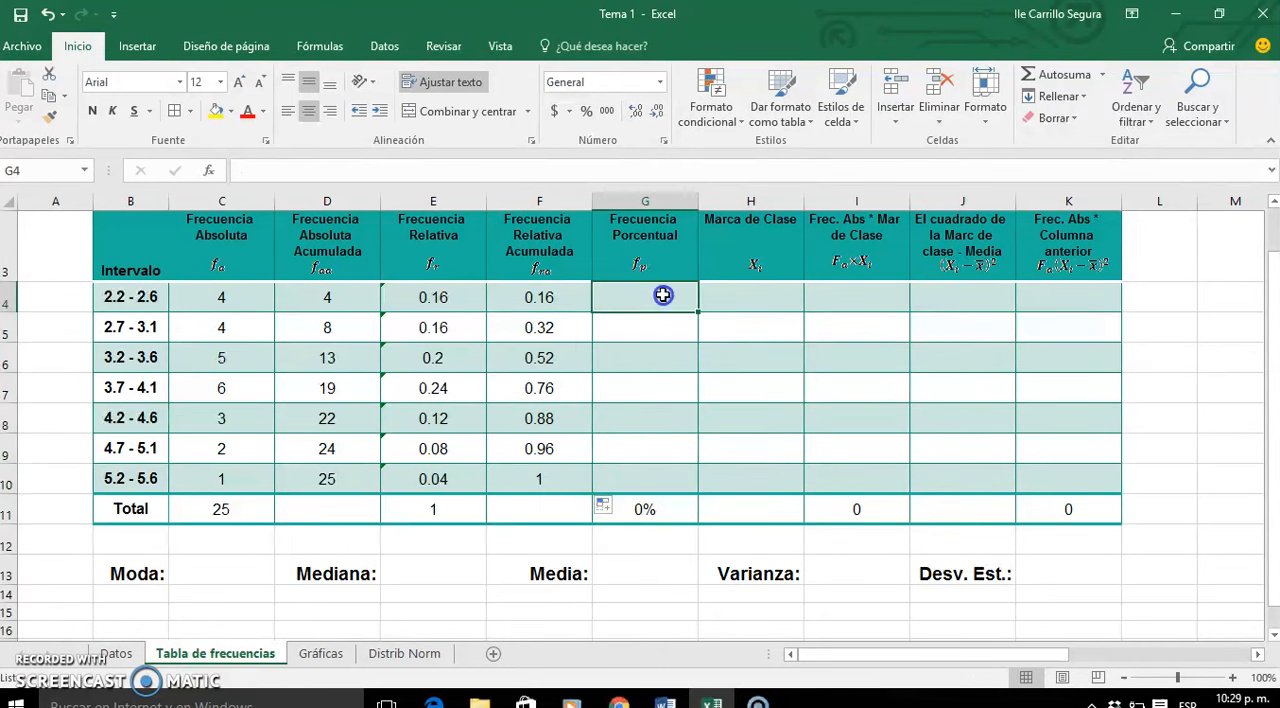
pyautogui.click(553, 474)
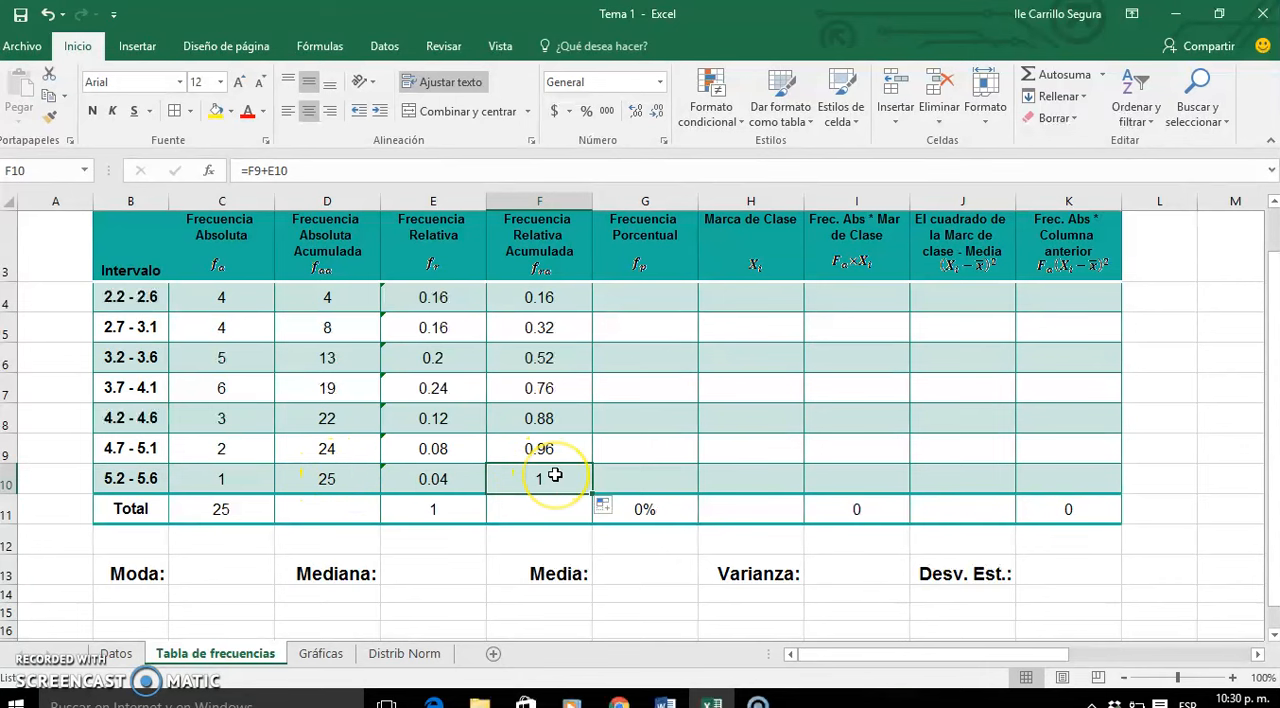
pyautogui.click(232, 512)
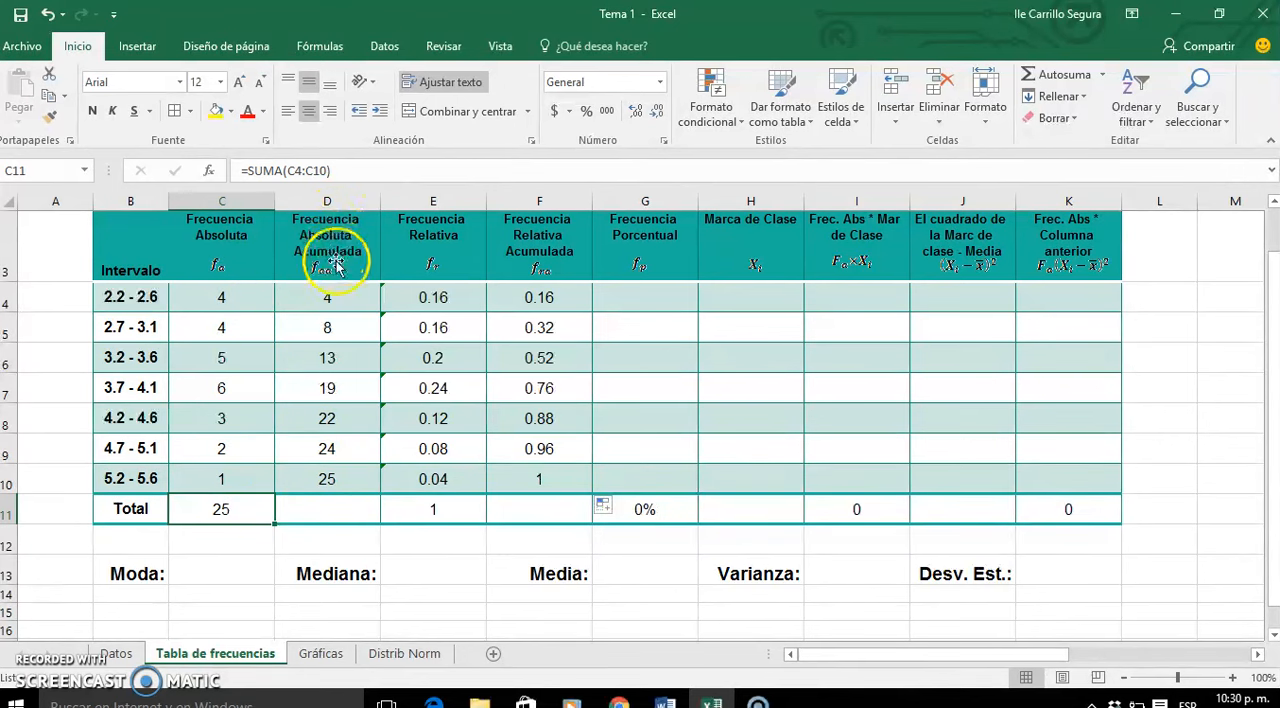
pyautogui.click(296, 477)
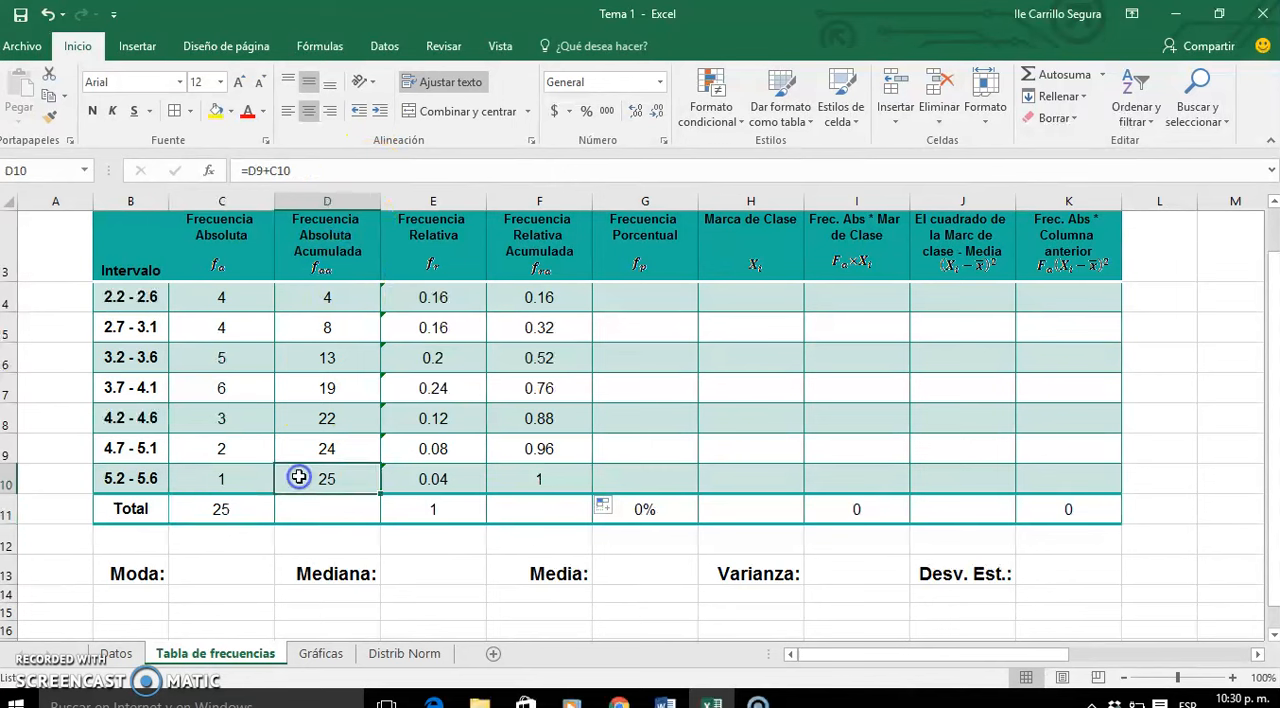
# - Start the Frecuencia Porcentual column by entering =E4*100 in G4
pyautogui.click(242, 518)
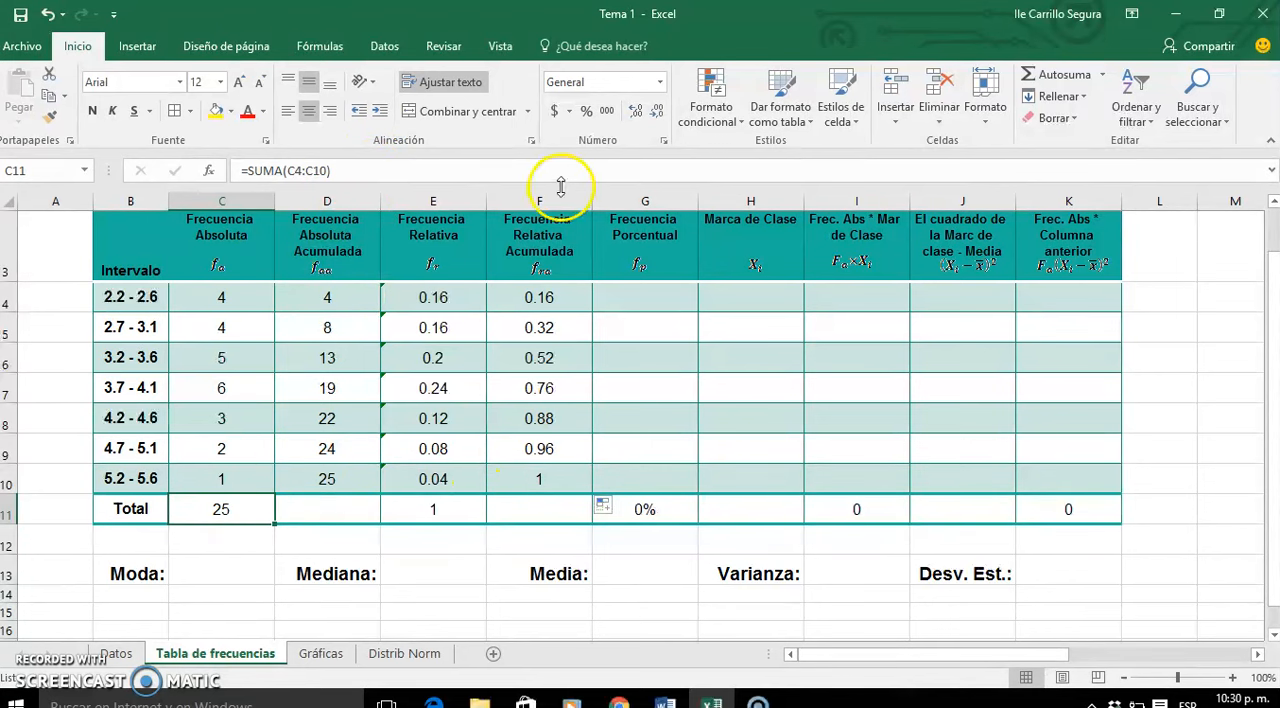
pyautogui.click(547, 482)
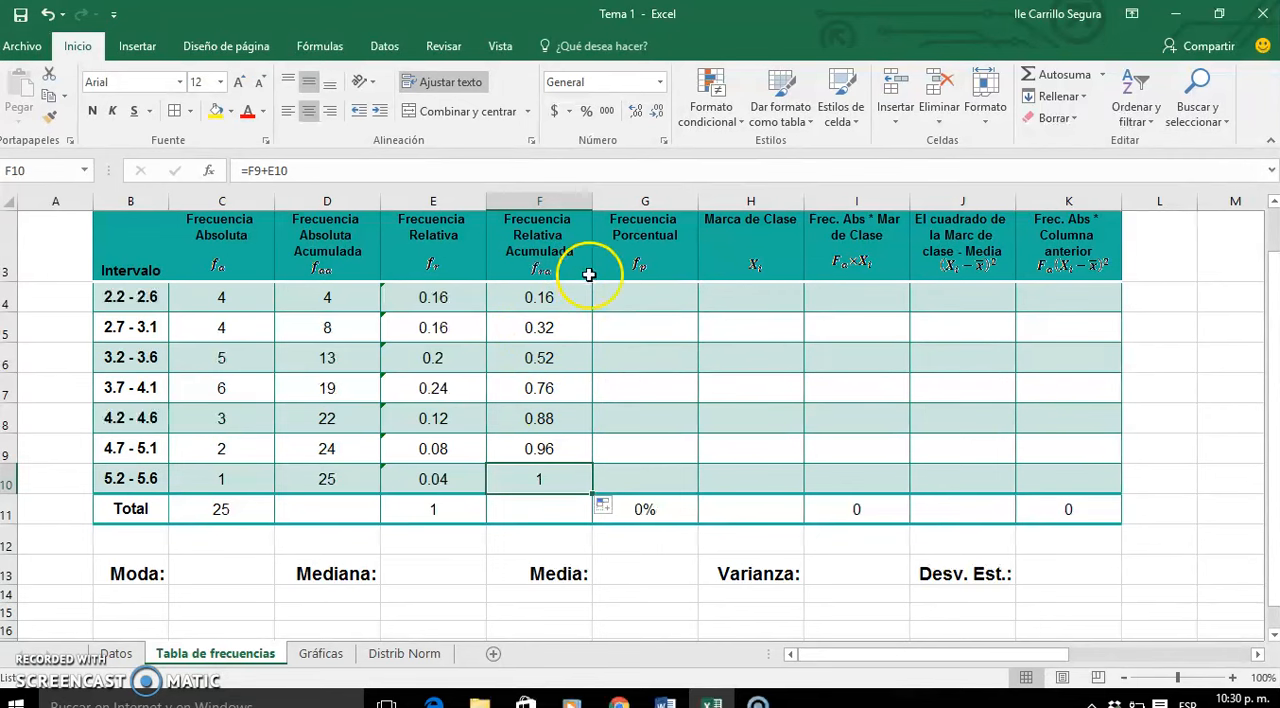
pyautogui.click(670, 293)
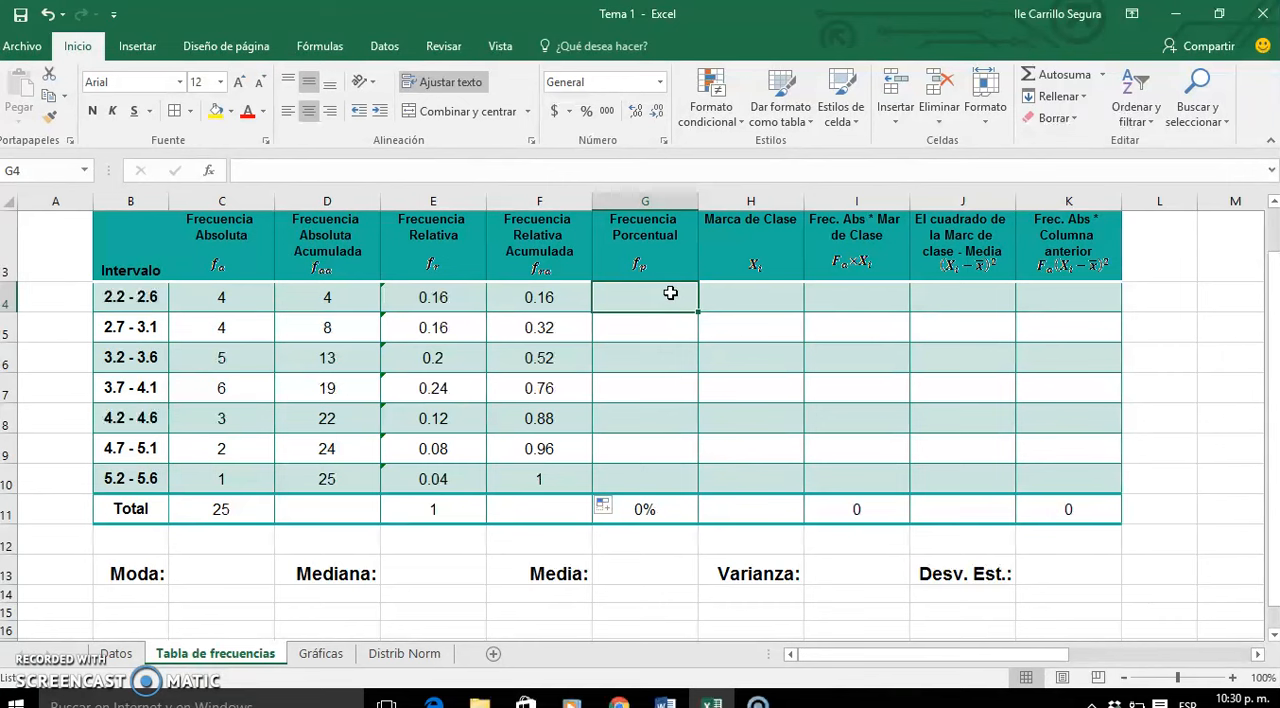
pyautogui.write('=')
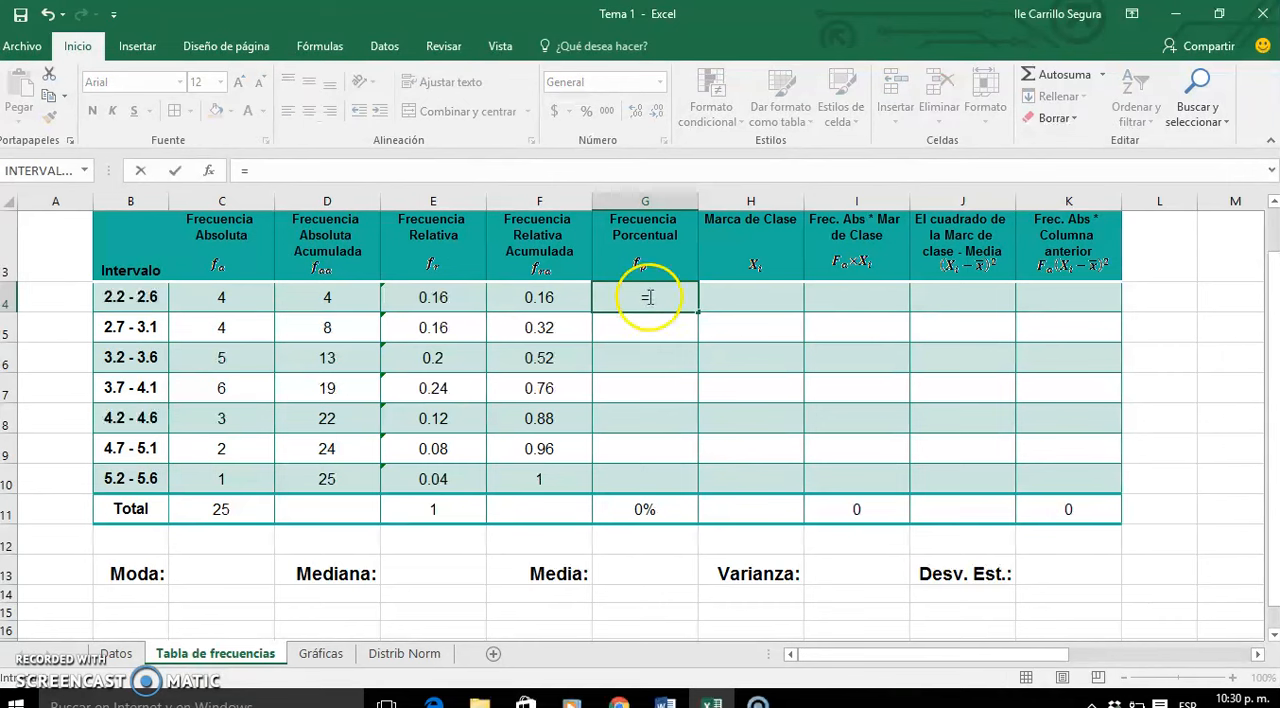
pyautogui.click(437, 298)
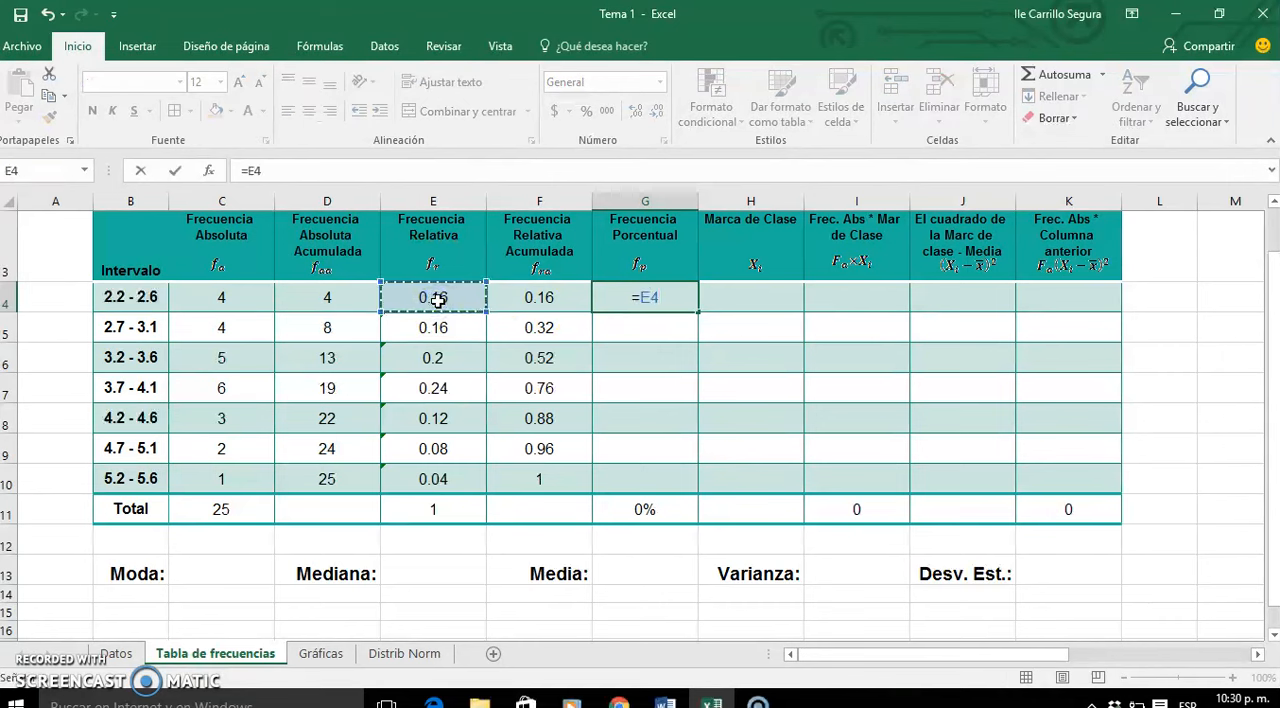
pyautogui.write('*')
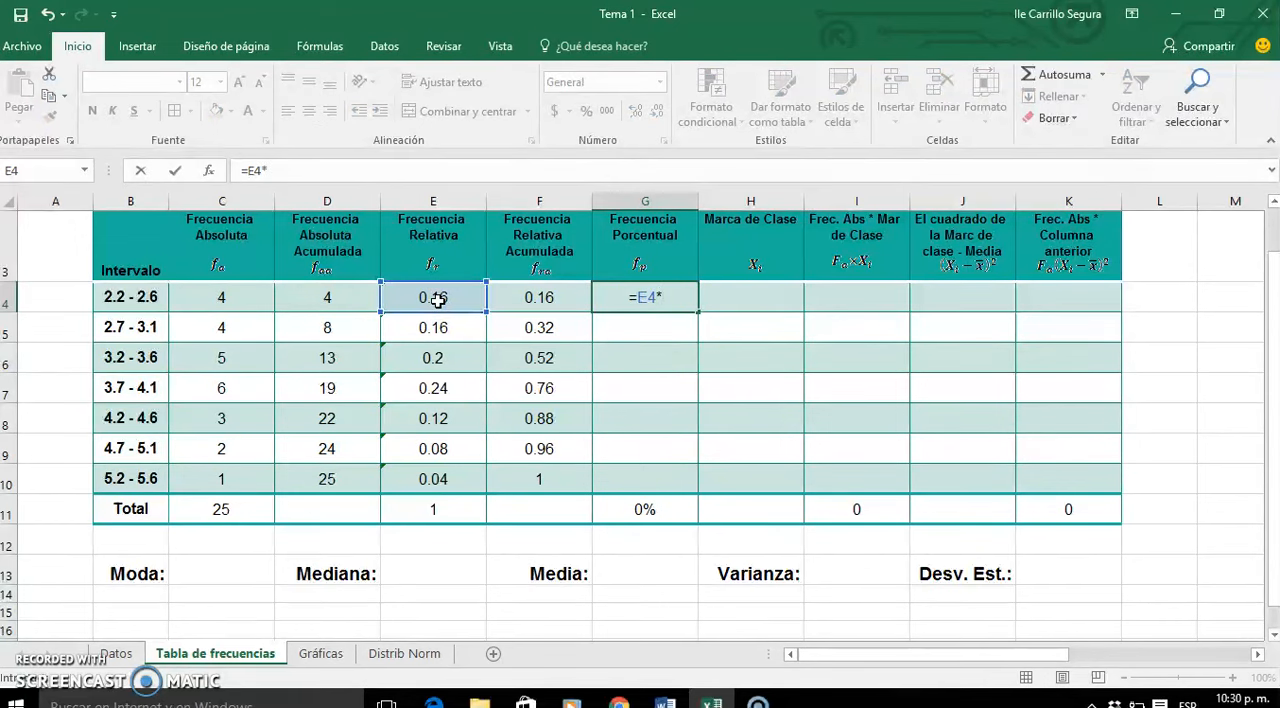
pyautogui.write('100')
pyautogui.press('Return')
# - Fill the percentage frequency formula from G4 down to G10 without formatting and check the column's total in G11
pyautogui.click(690, 296)
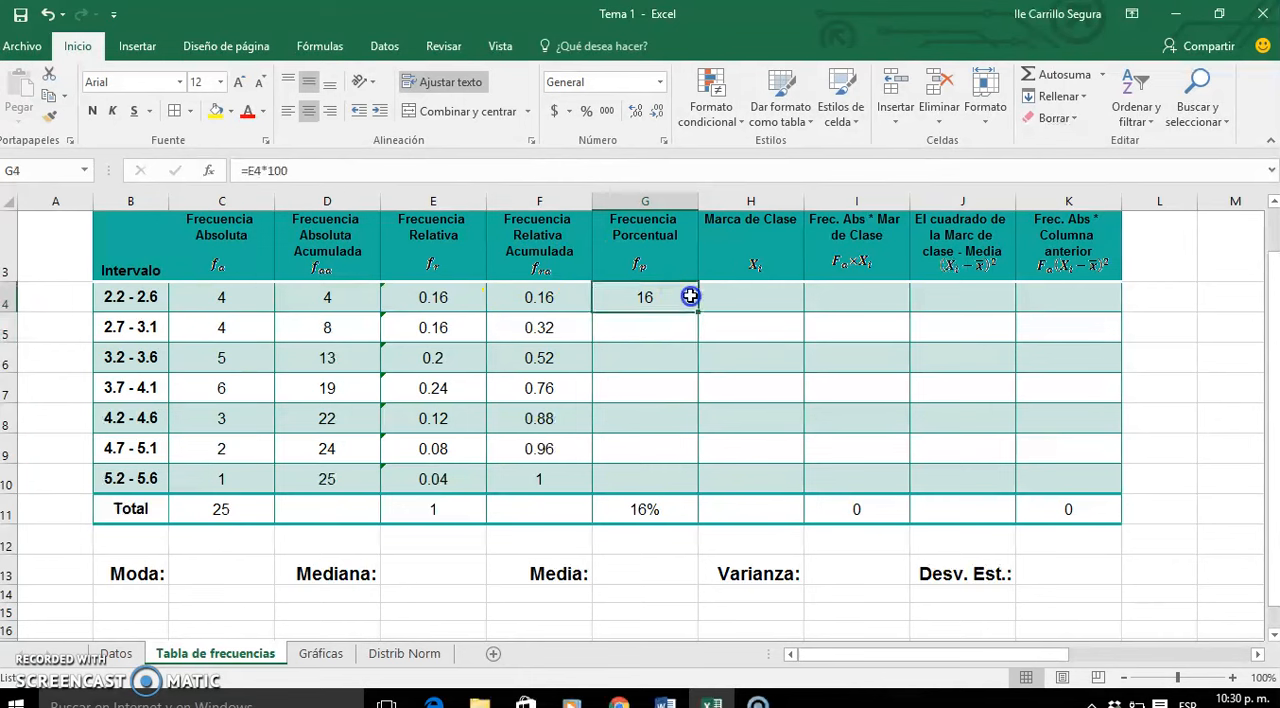
pyautogui.moveTo(698, 313); pyautogui.dragTo(695, 490)
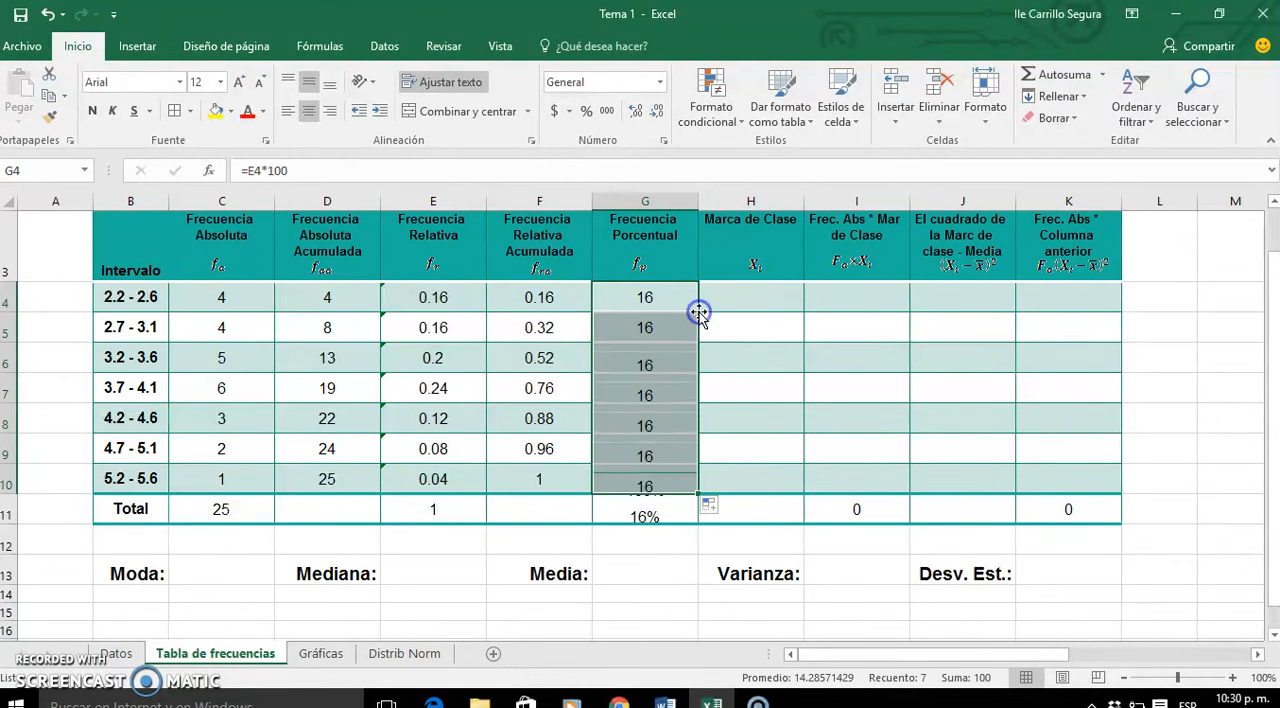
pyautogui.click(712, 507)
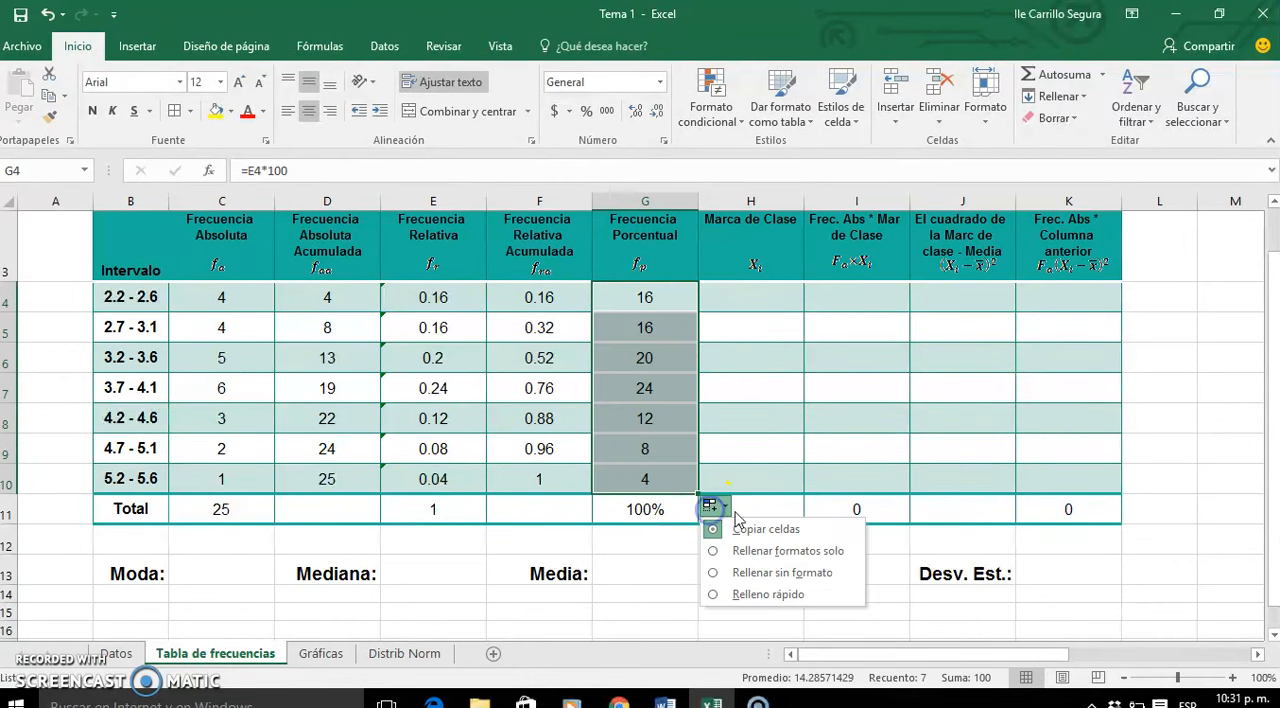
pyautogui.click(757, 574)
pyautogui.click(735, 515)
pyautogui.click(683, 511)
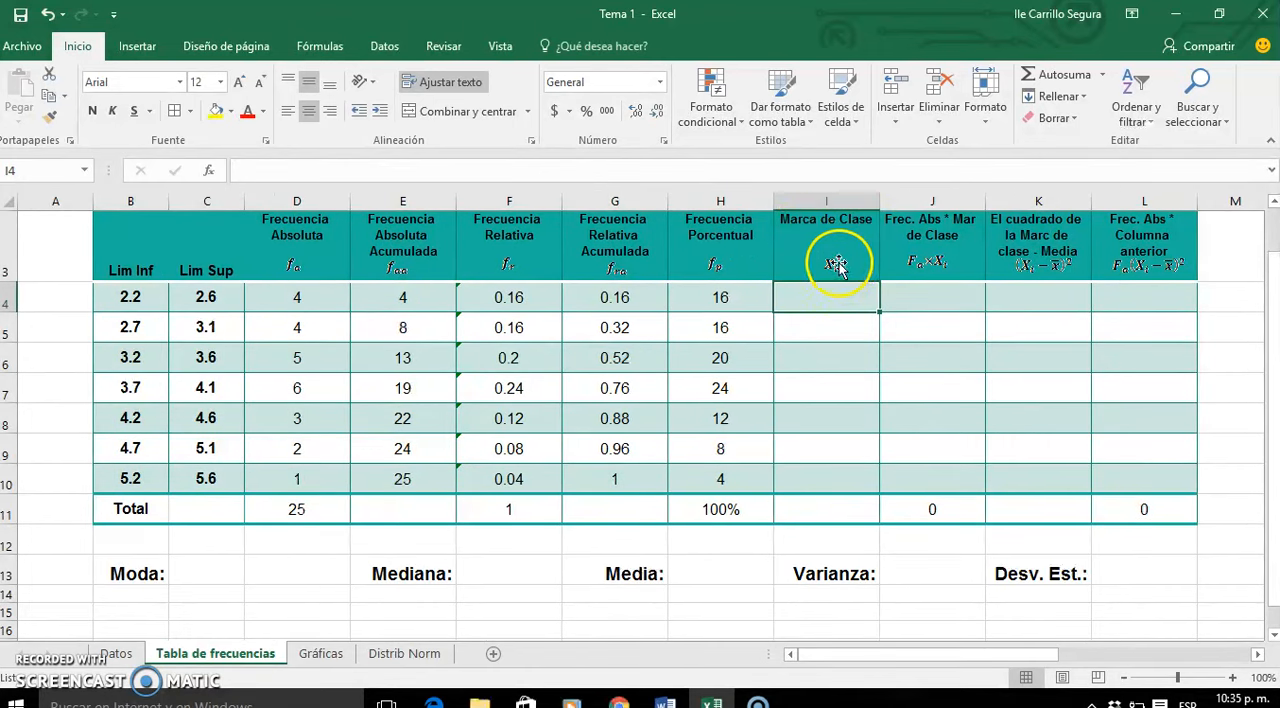
# - Calculate the first Marca de Clase in I4 with =(B4+C4)/2, averaging the lower and upper class limits
pyautogui.click(826, 298)
pyautogui.write('=(')
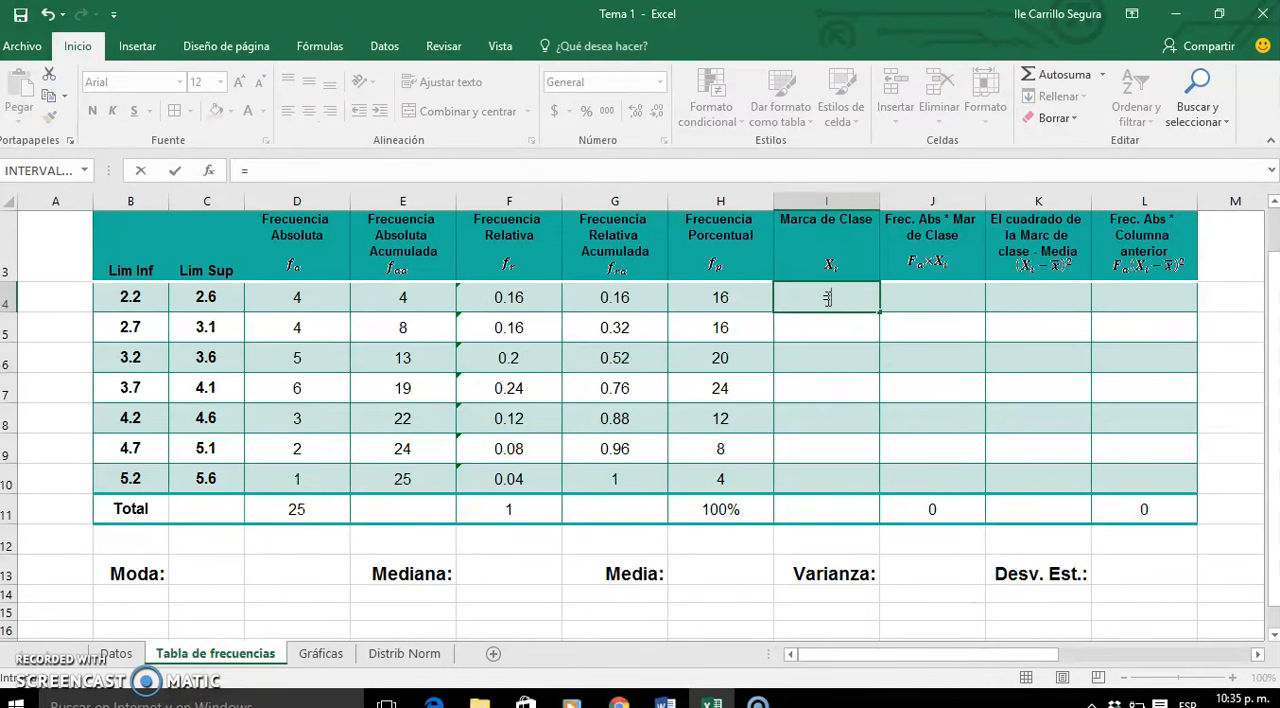
pyautogui.click(129, 299)
pyautogui.write('+')
pyautogui.click(190, 299)
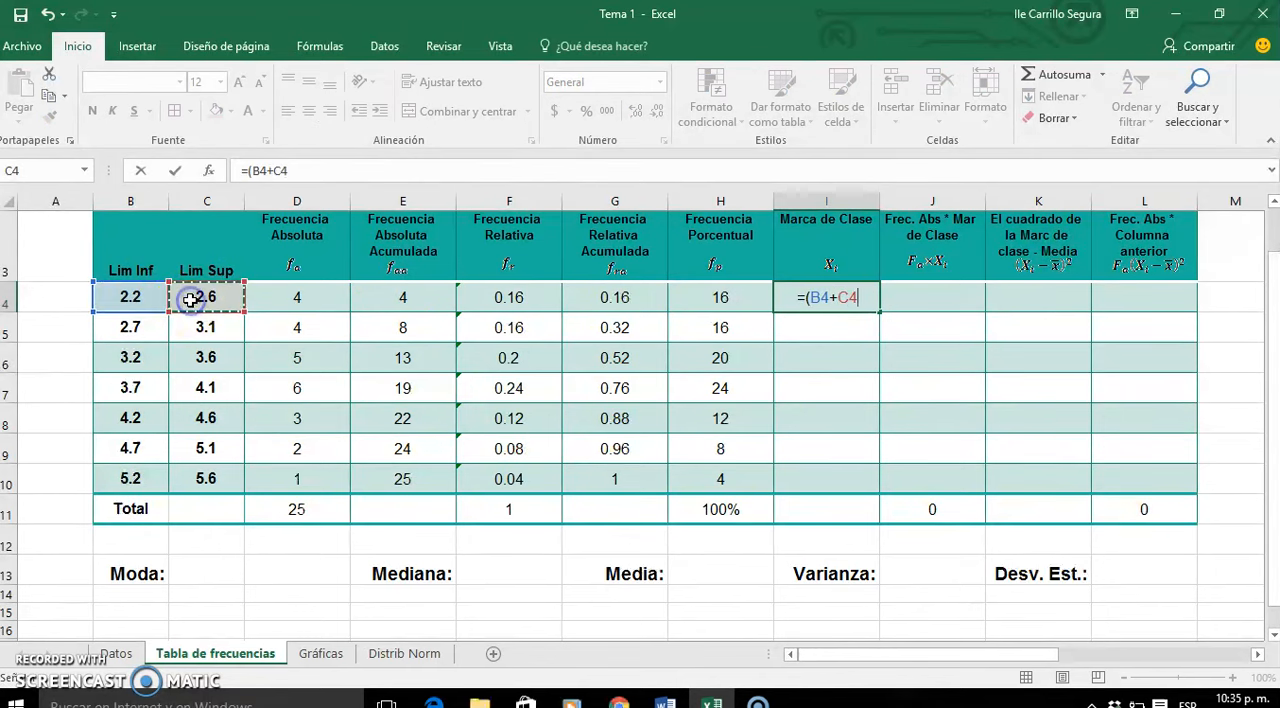
pyautogui.write(')/2')
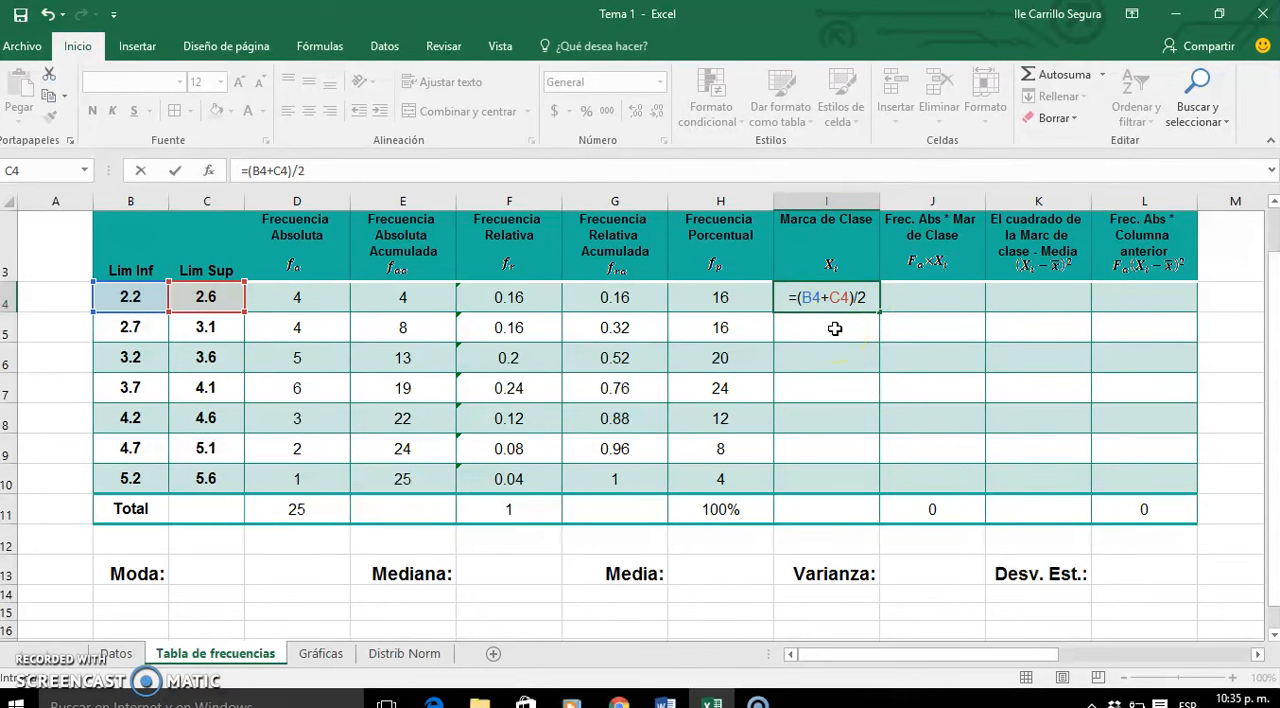
pyautogui.click(800, 298)
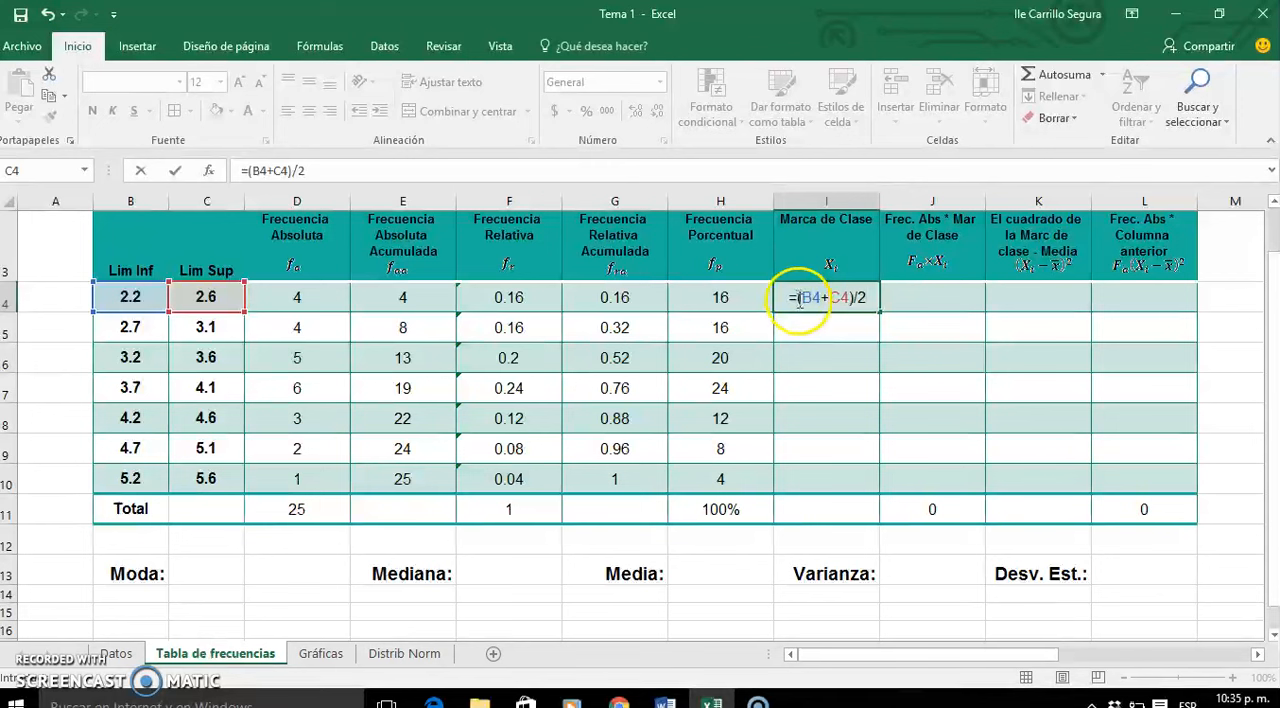
pyautogui.press('Return')
# - Fill the class mark formula from I4 down to I10 without formatting
pyautogui.click(860, 302)
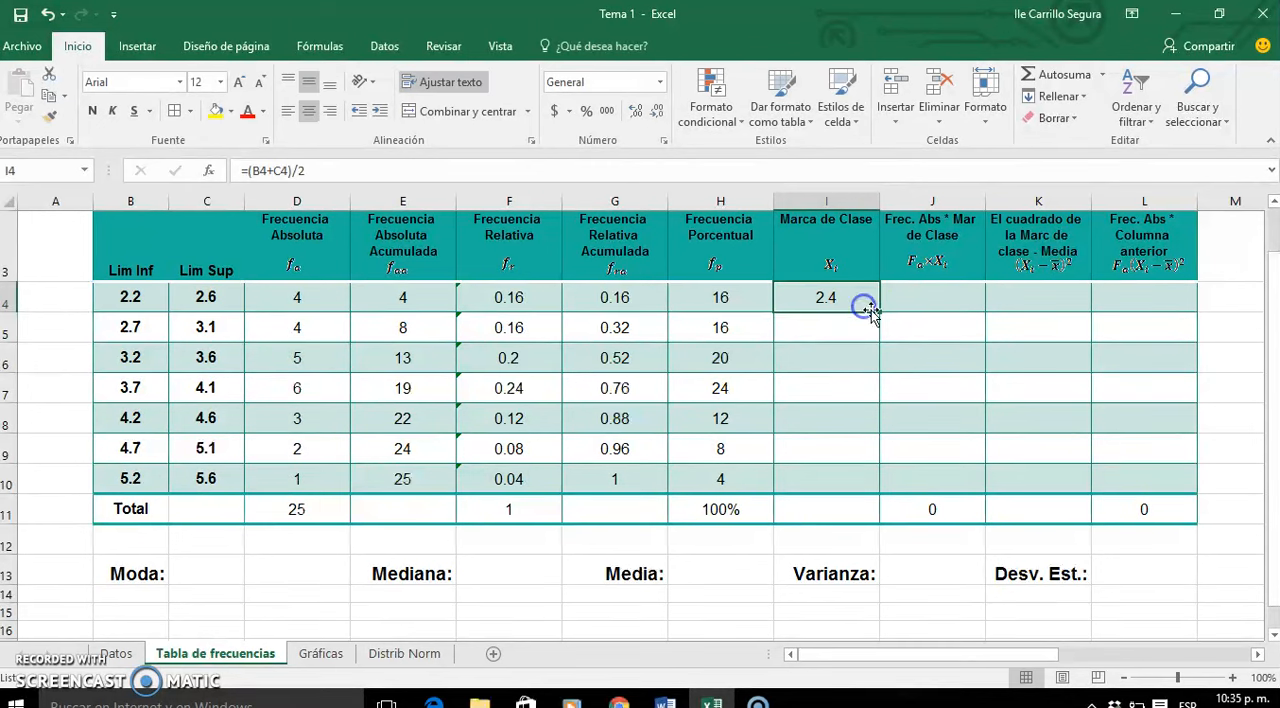
pyautogui.doubleClick(878, 310)
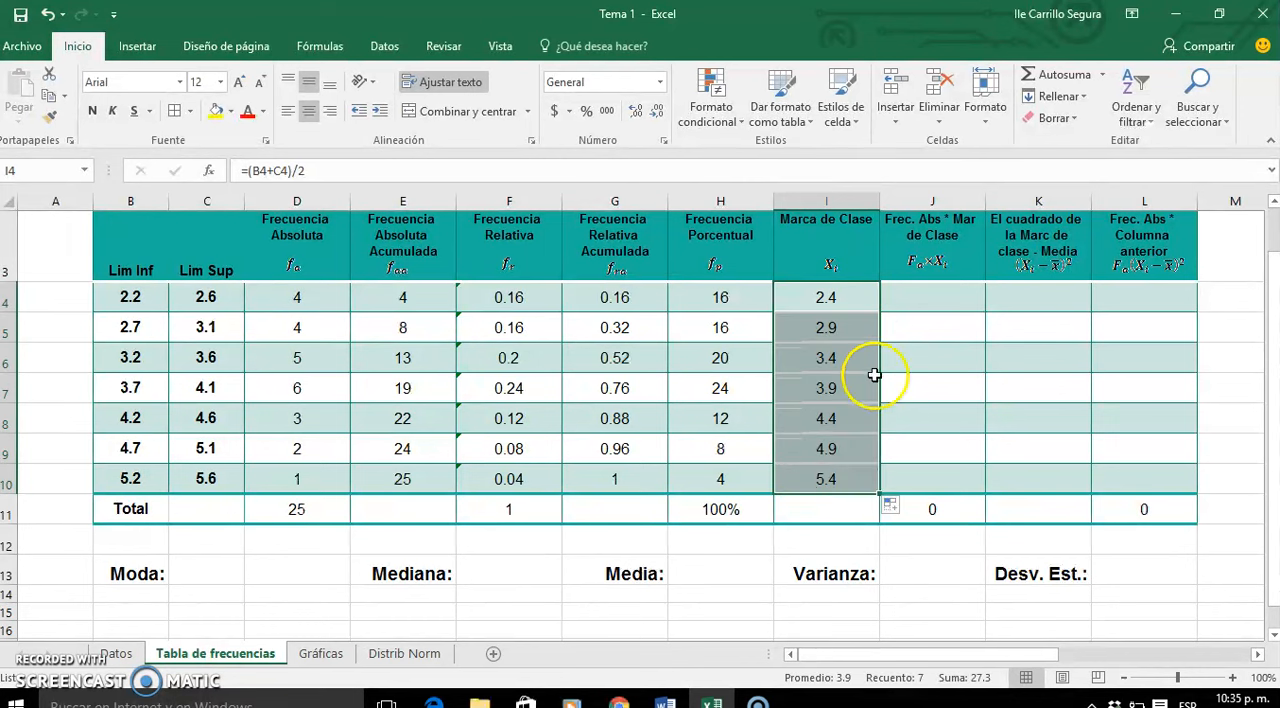
pyautogui.click(891, 508)
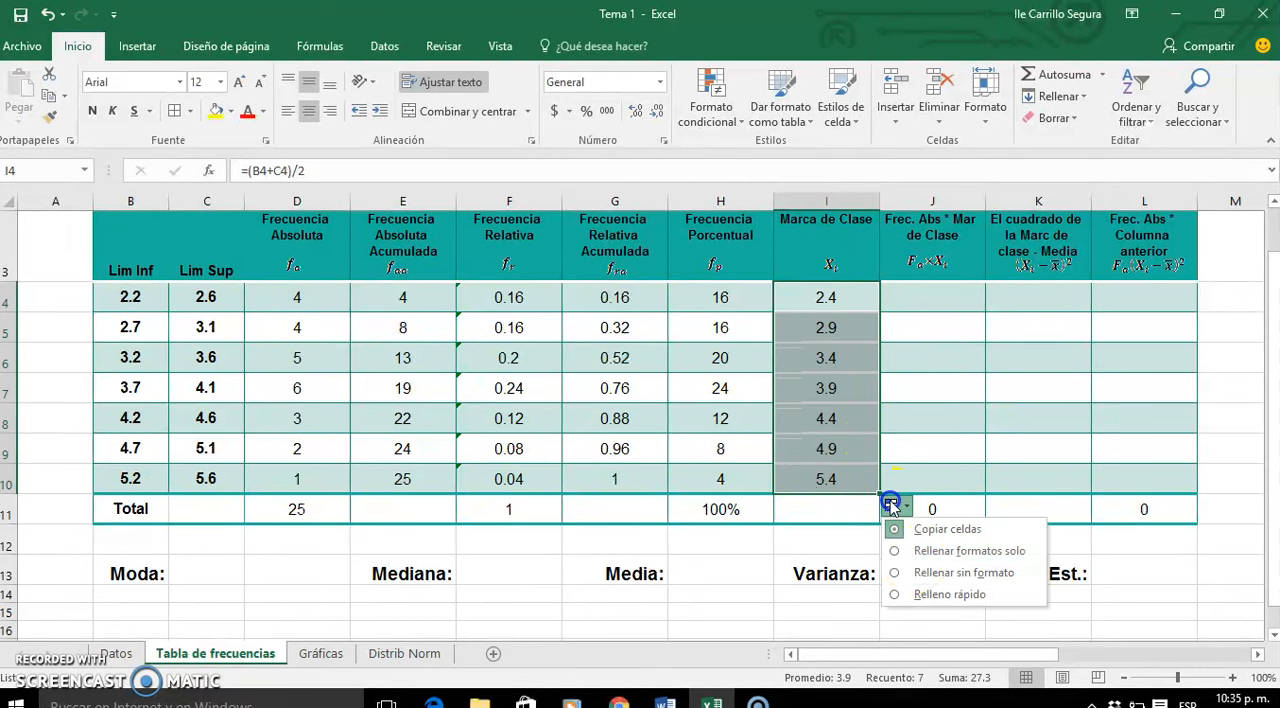
pyautogui.click(922, 576)
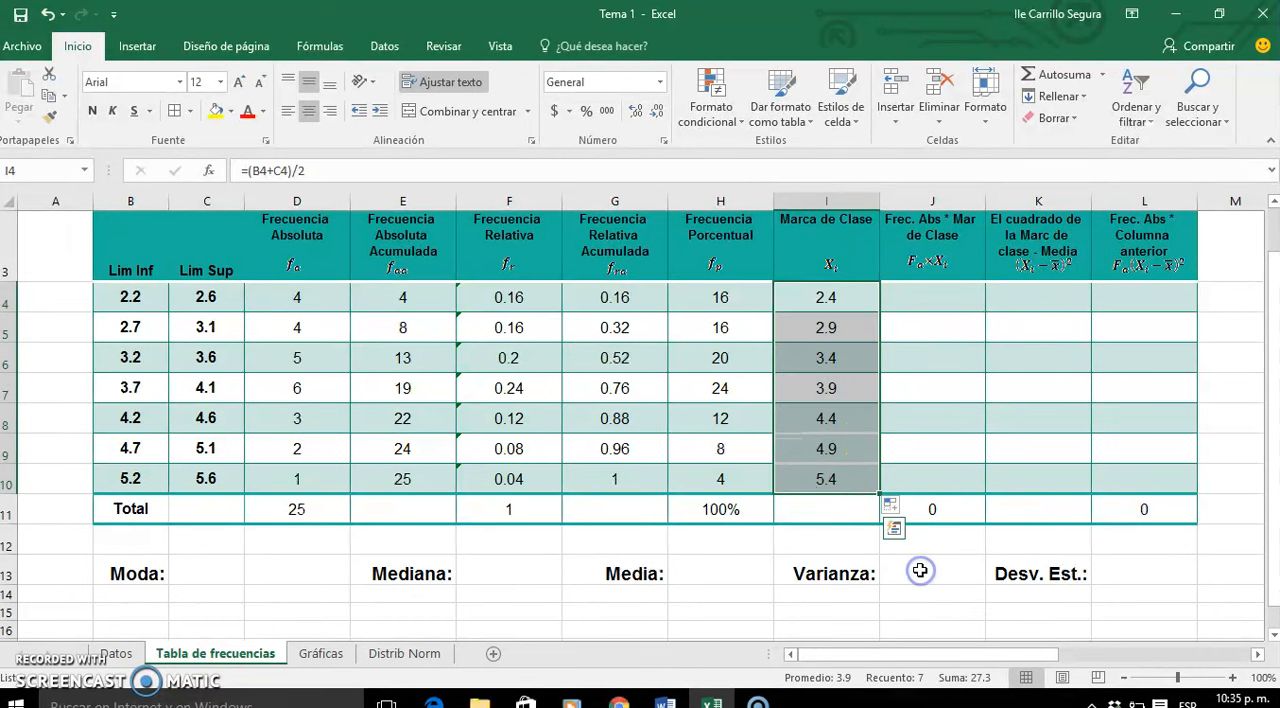
# - Multiply the first absolute frequency by its class mark with =D4*I4 in J4
pyautogui.click(921, 297)
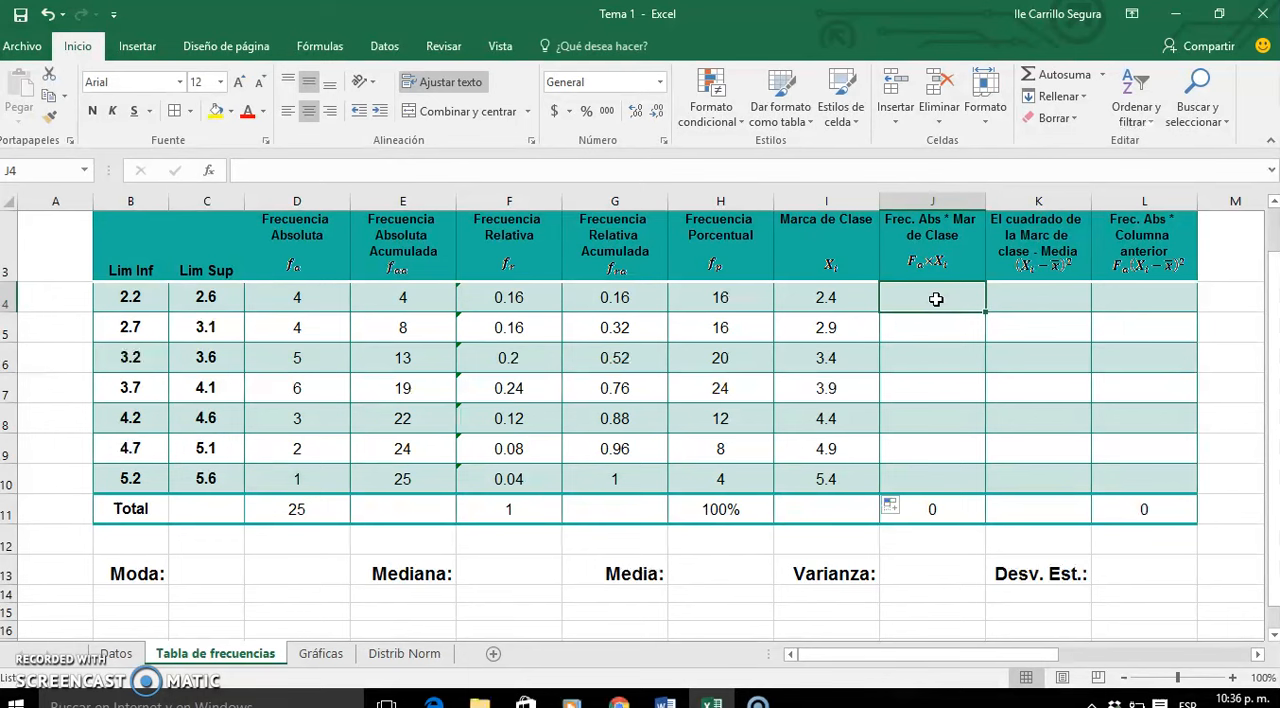
pyautogui.write('=')
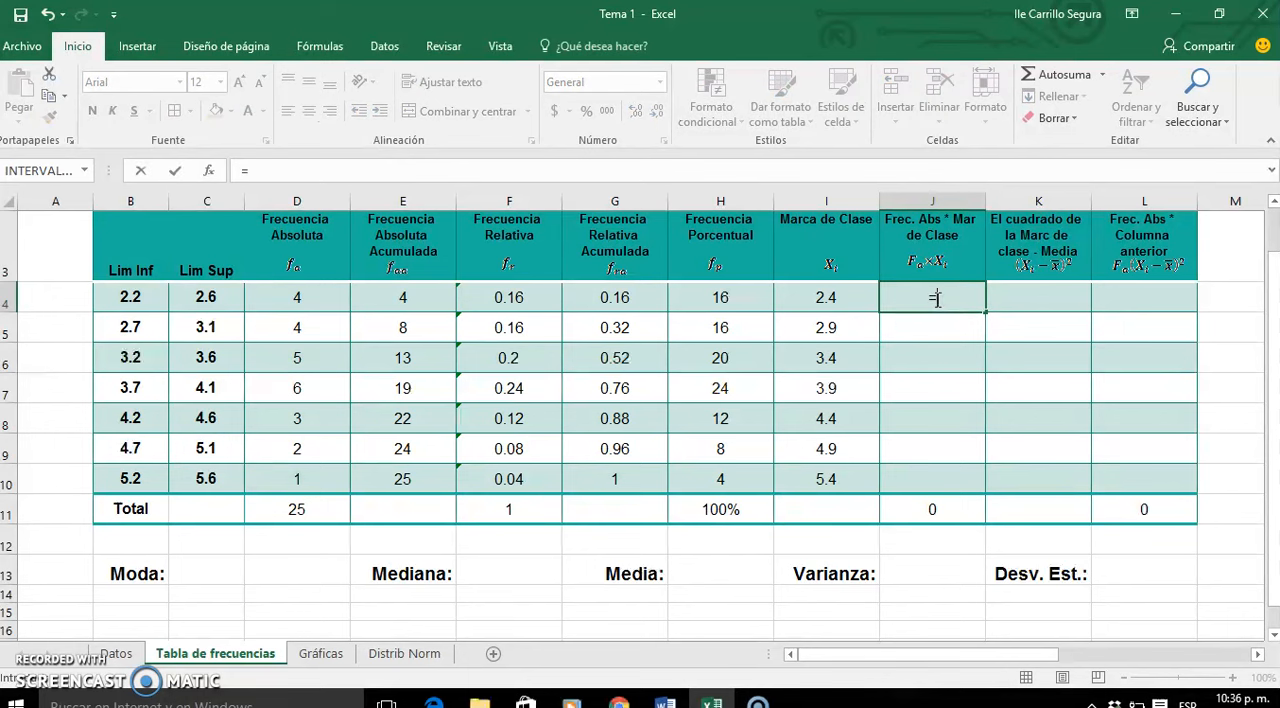
pyautogui.click(323, 301)
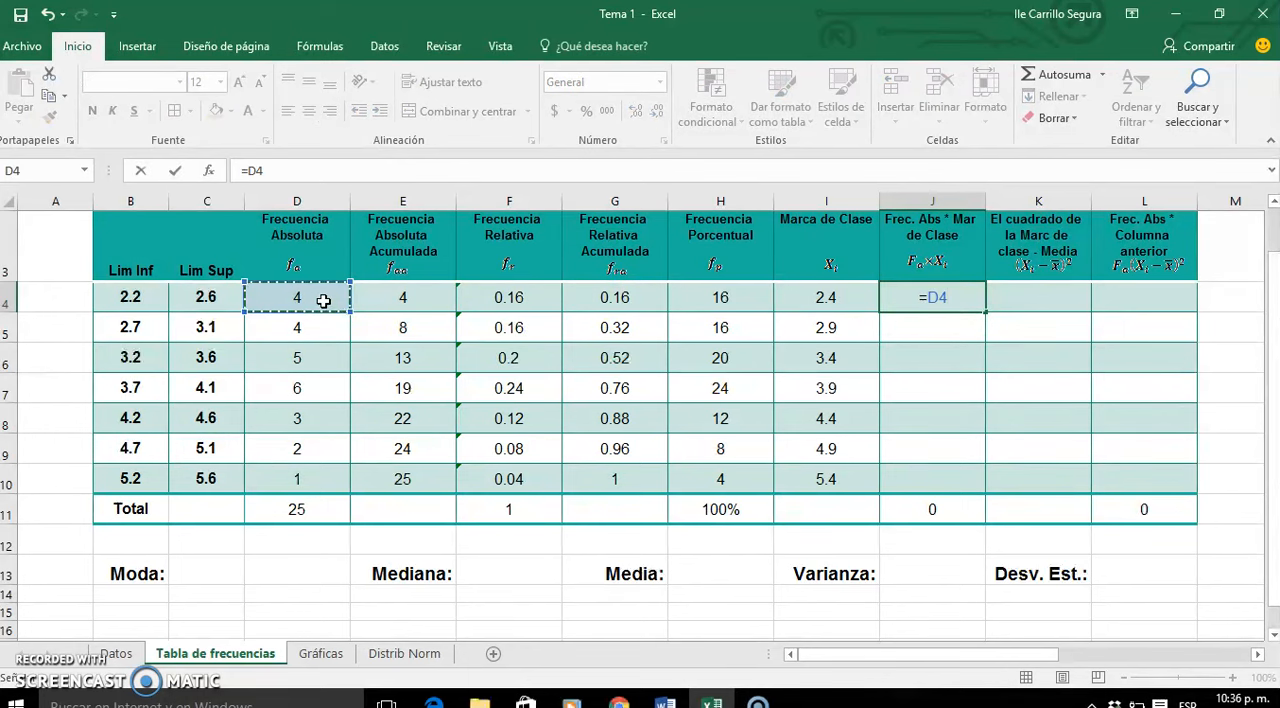
pyautogui.write('*')
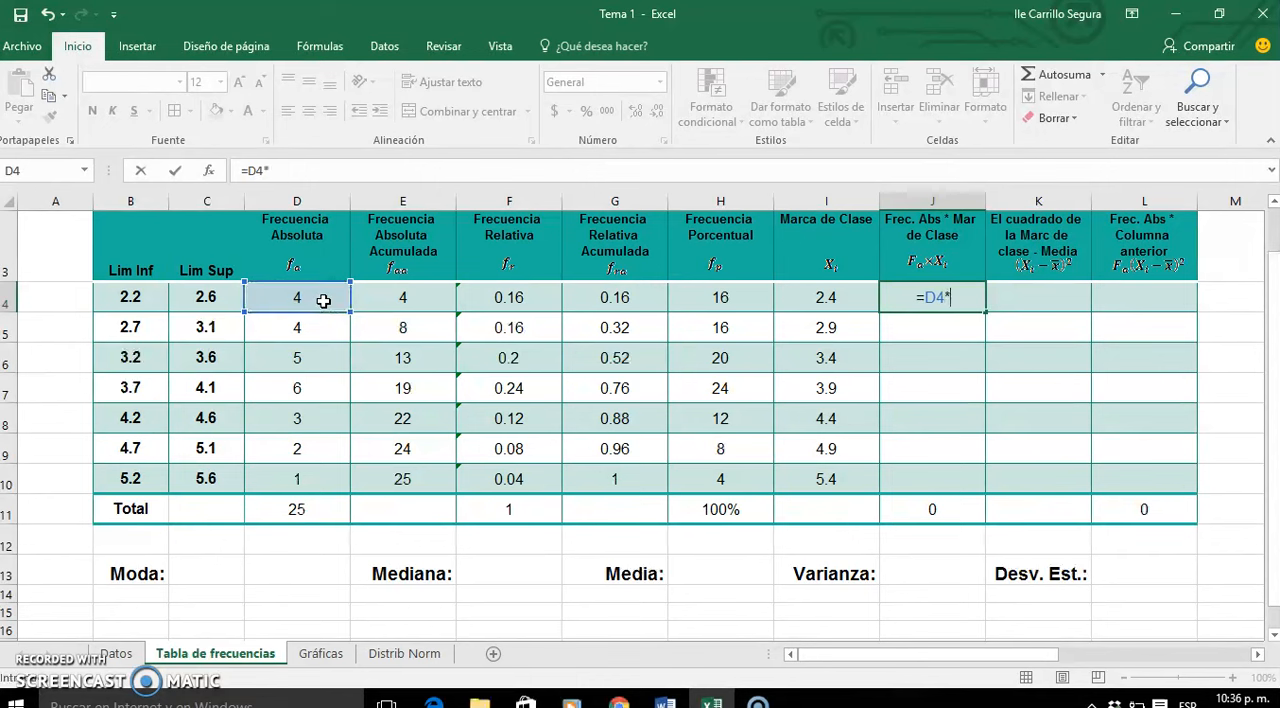
pyautogui.click(830, 300)
pyautogui.press('Return')
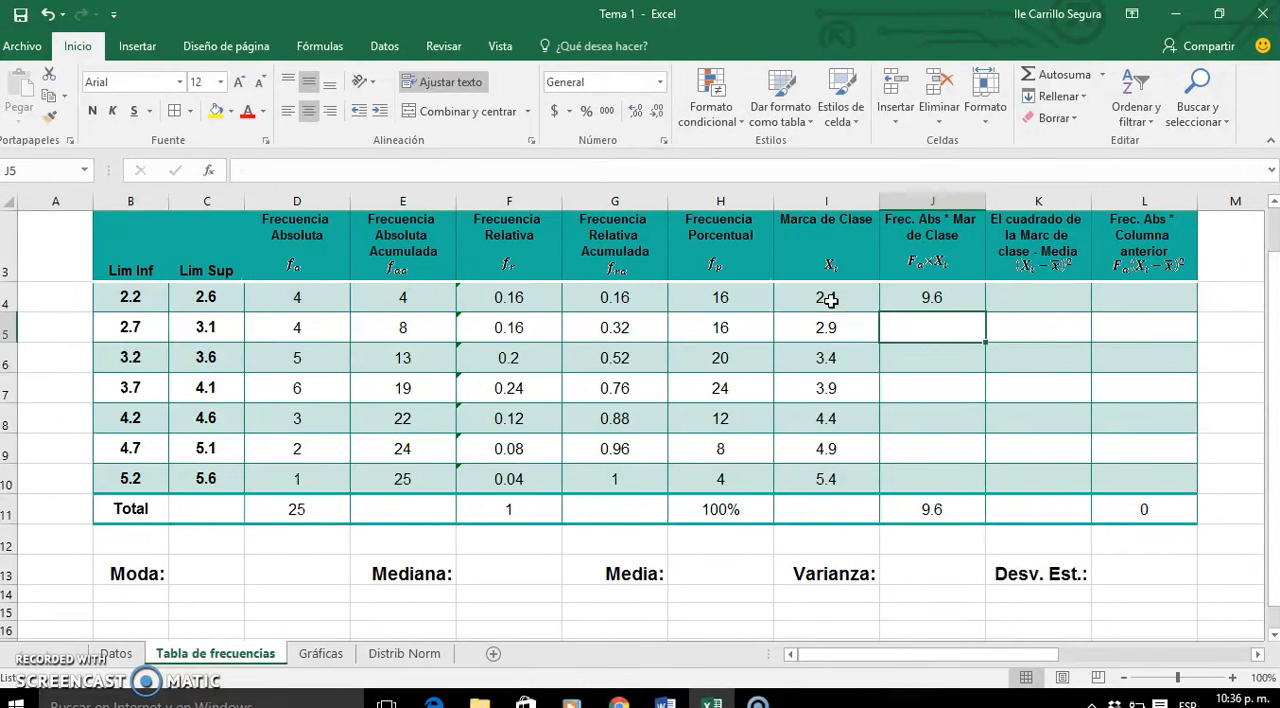
# - Fill the frequency-times-class-mark formula from J4 down to J10 without formatting
pyautogui.click(965, 298)
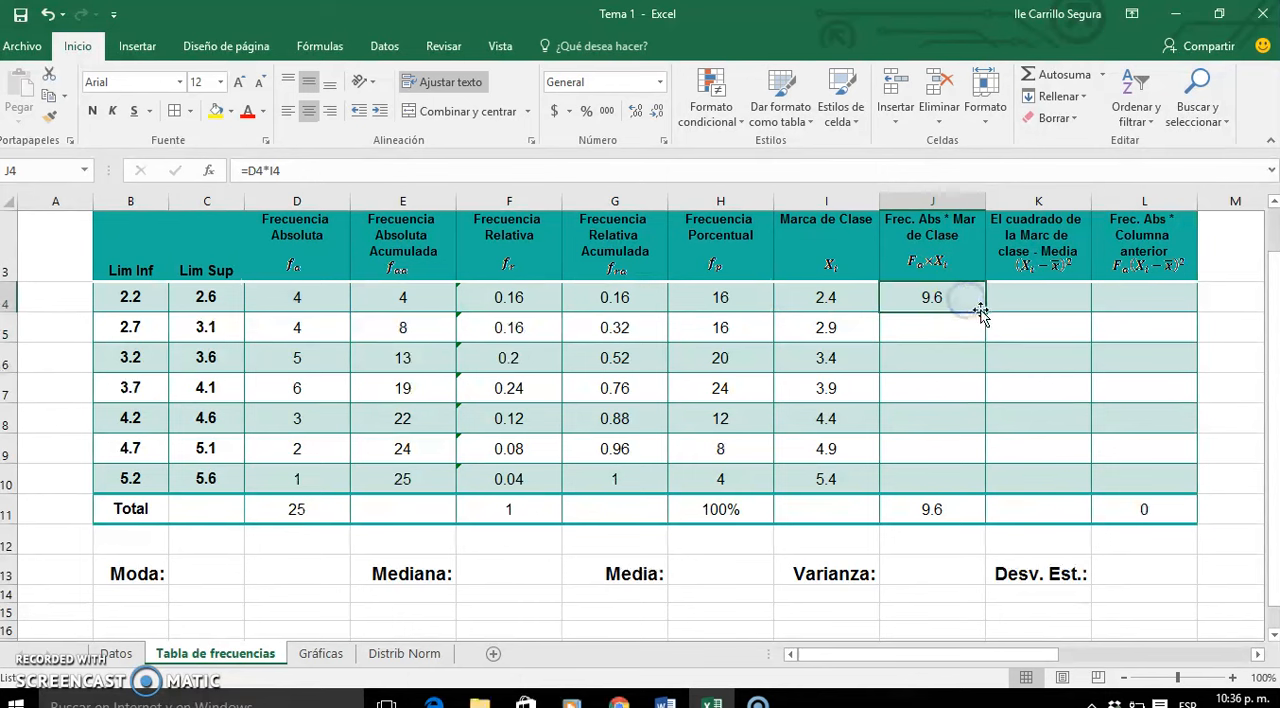
pyautogui.doubleClick(984, 313)
pyautogui.click(999, 507)
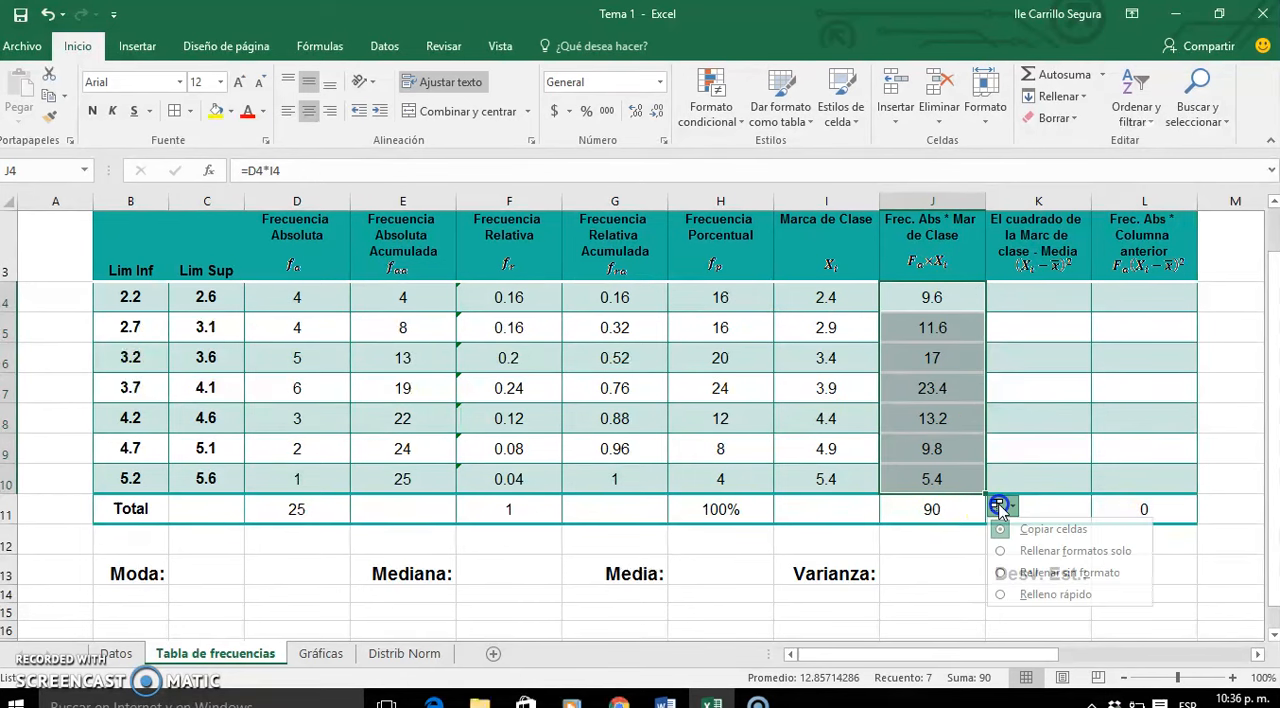
pyautogui.click(1030, 573)
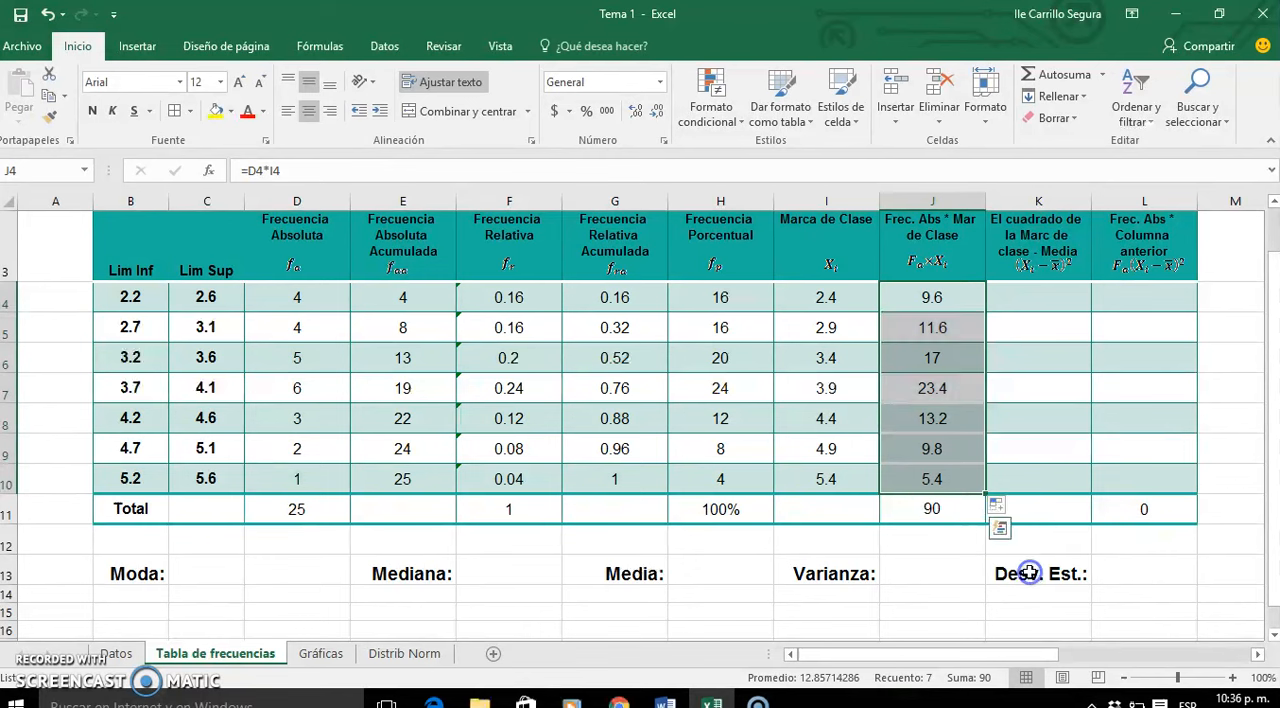
# - Build the K4 formula as =(I4-$H$13), subtracting the Media cell as an absolute reference from the first class mark
pyautogui.click(1045, 297)
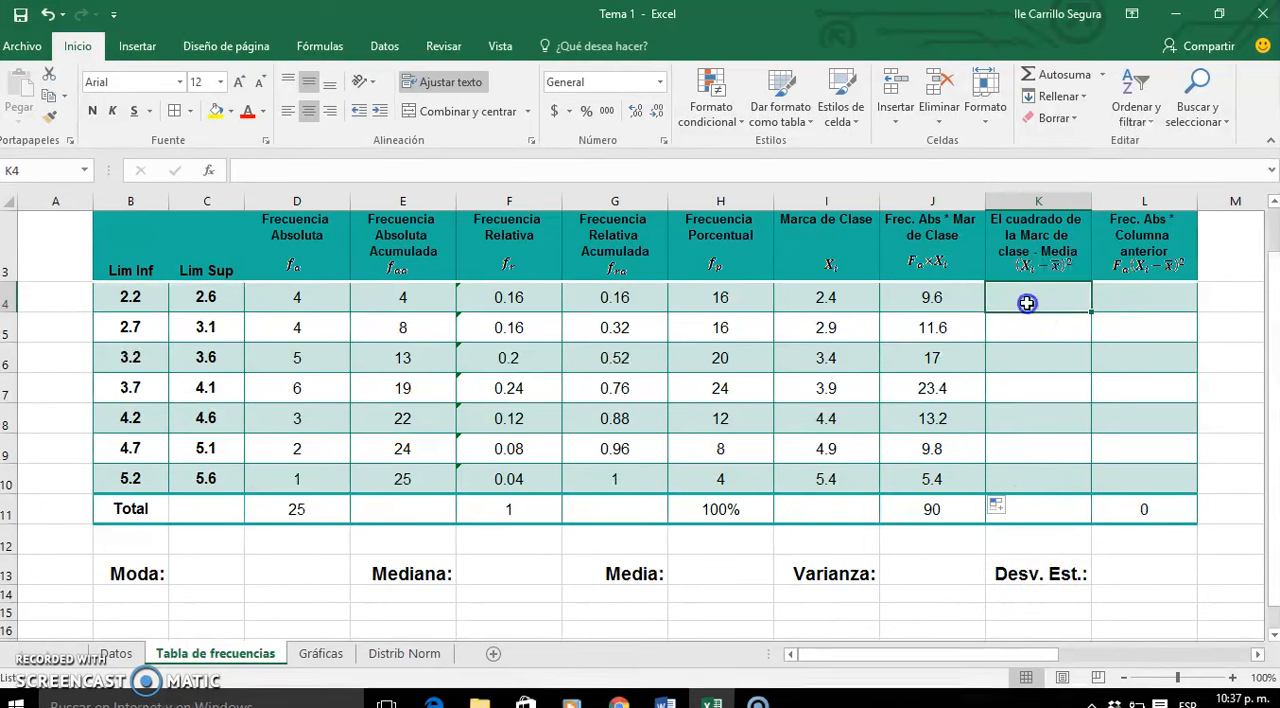
pyautogui.write('=')
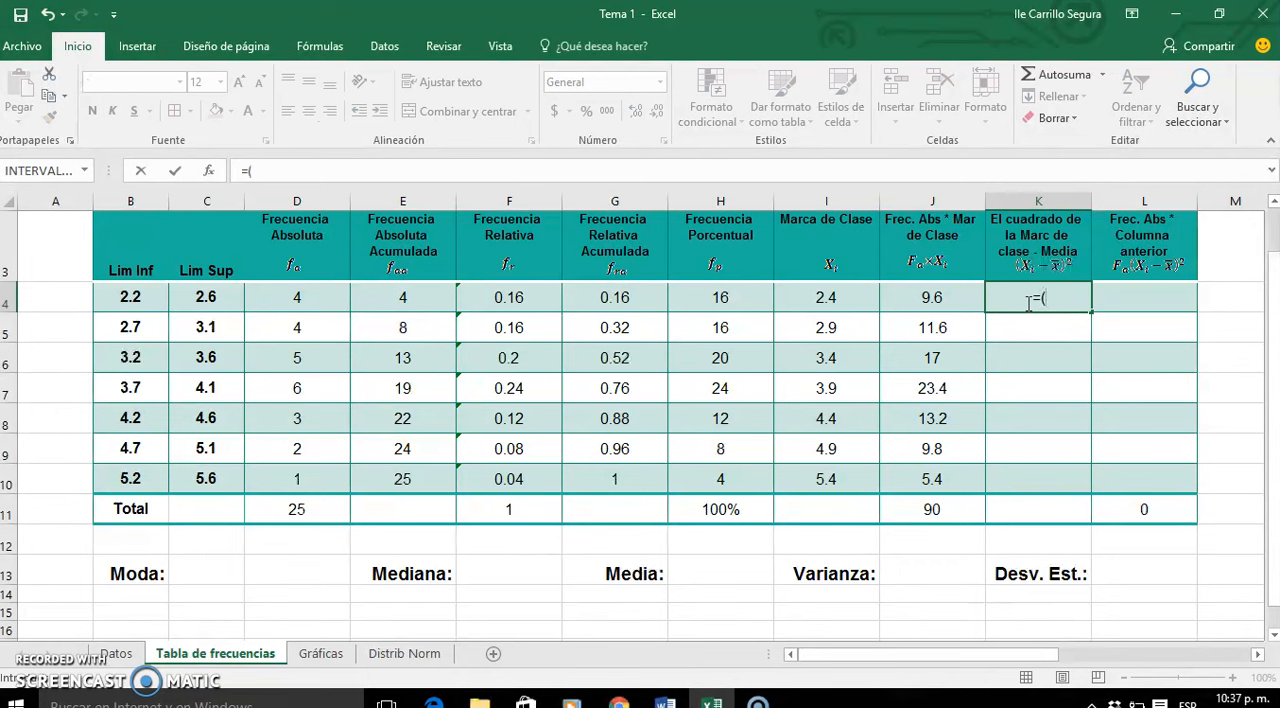
pyautogui.write('(')
pyautogui.click(833, 299)
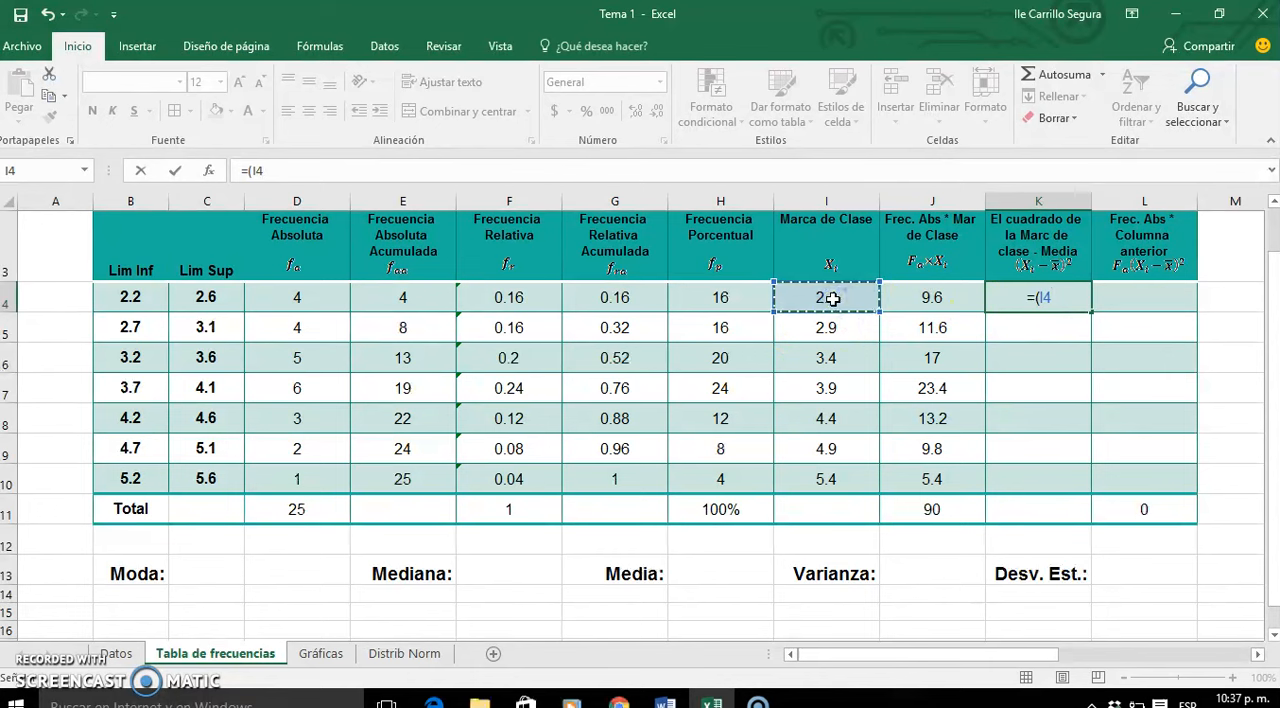
pyautogui.write('-')
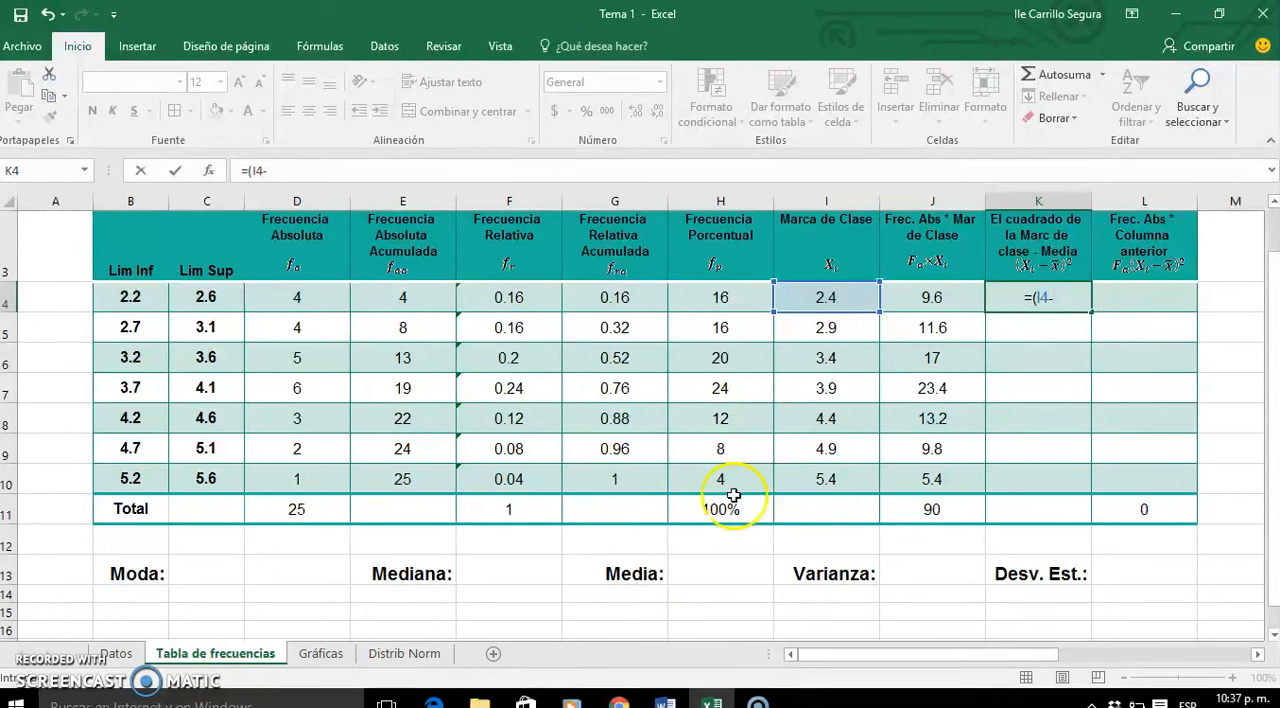
pyautogui.click(722, 564)
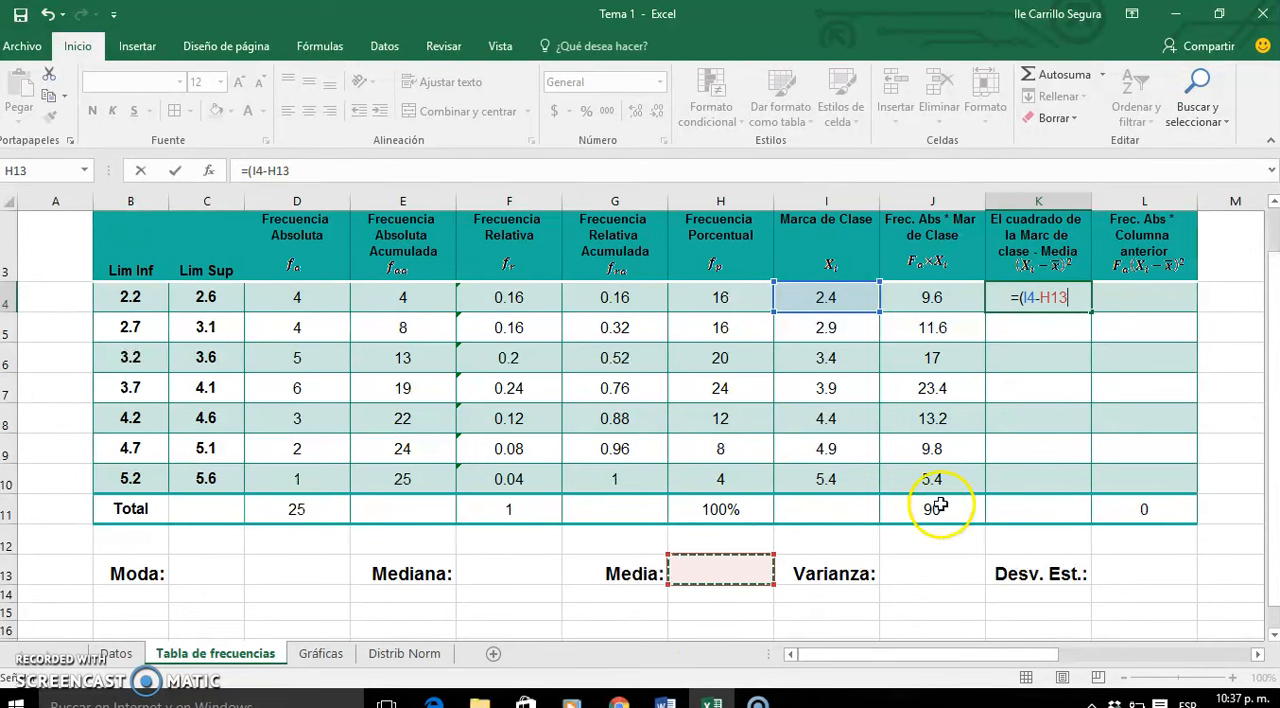
pyautogui.click(1041, 297)
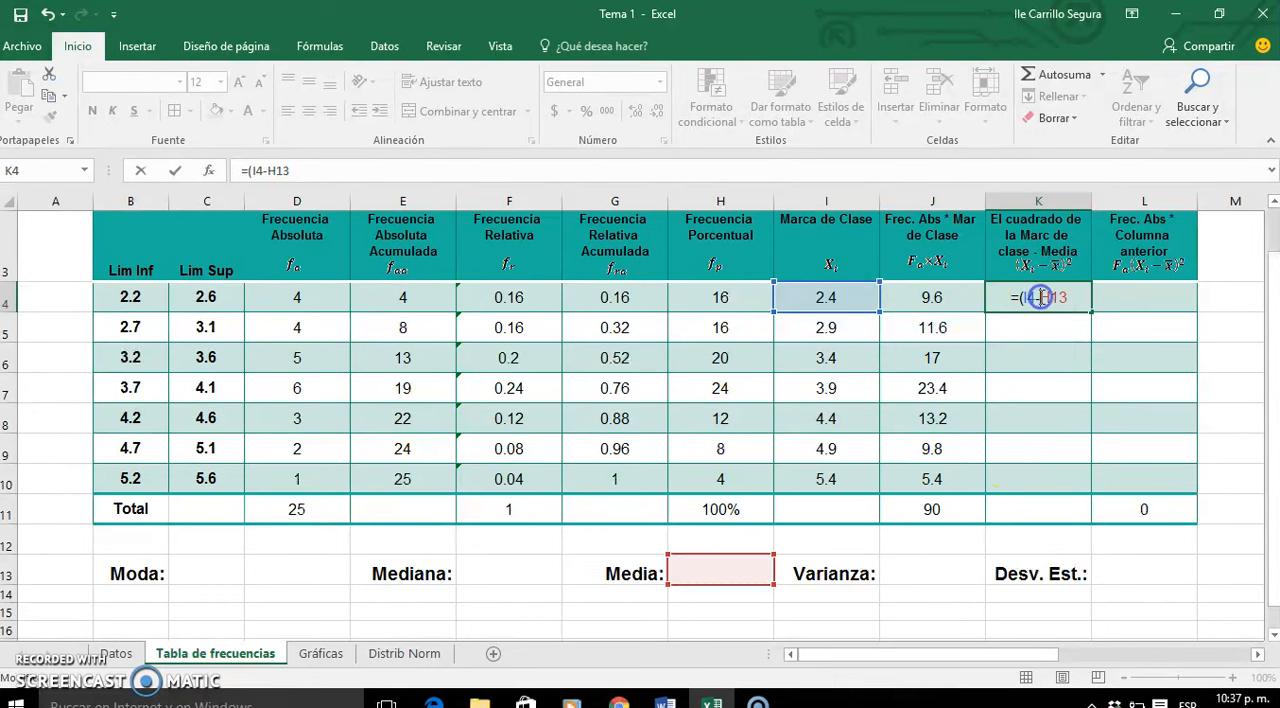
pyautogui.press('F4')
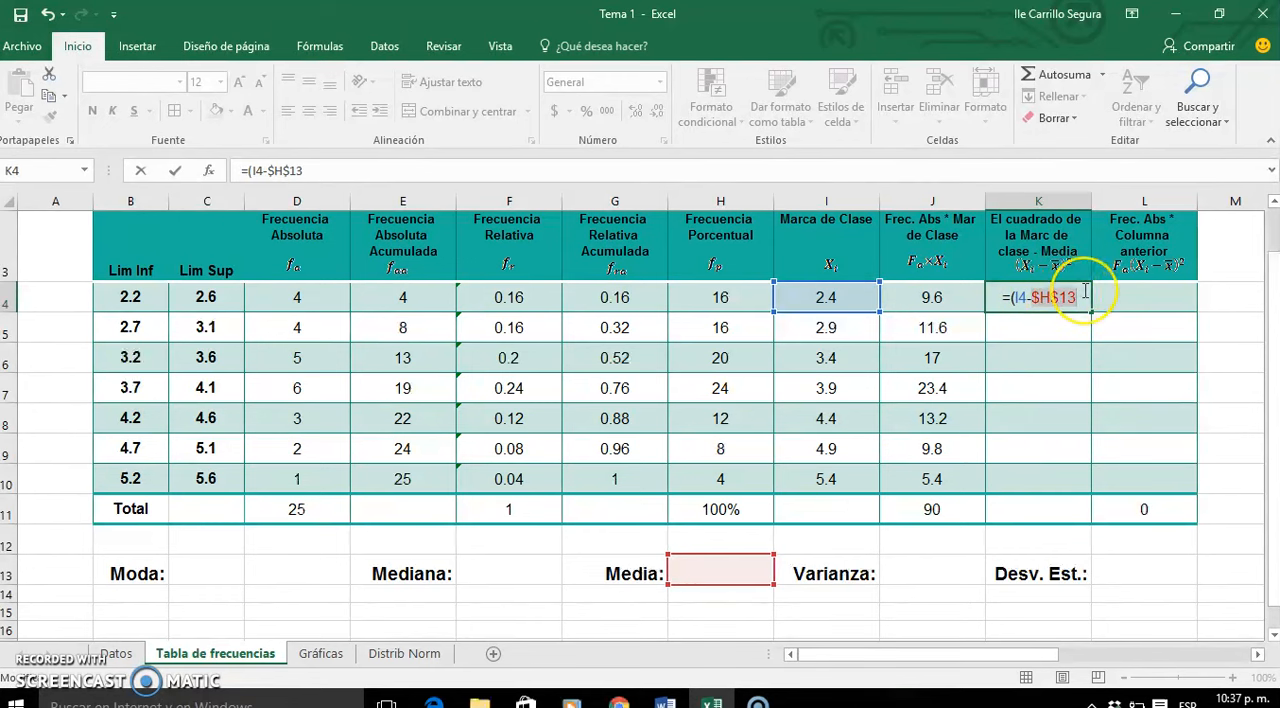
pyautogui.write(')')
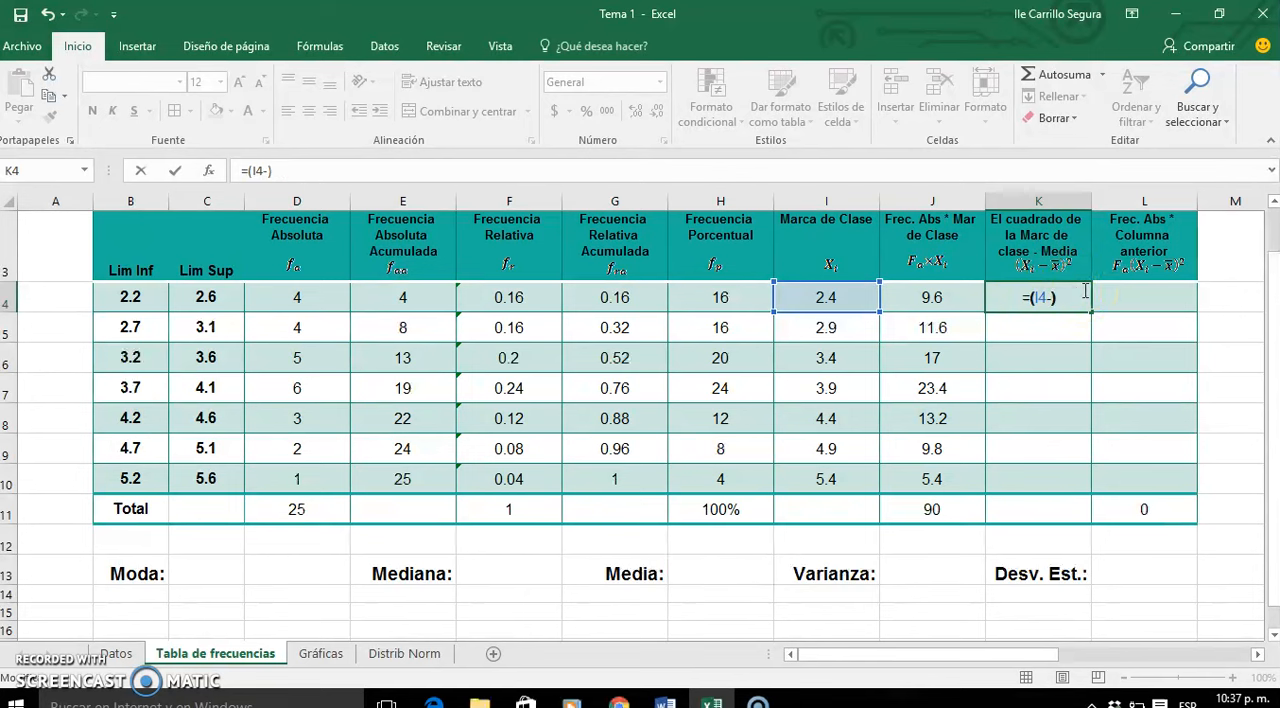
pyautogui.click(1055, 297)
pyautogui.click(692, 572)
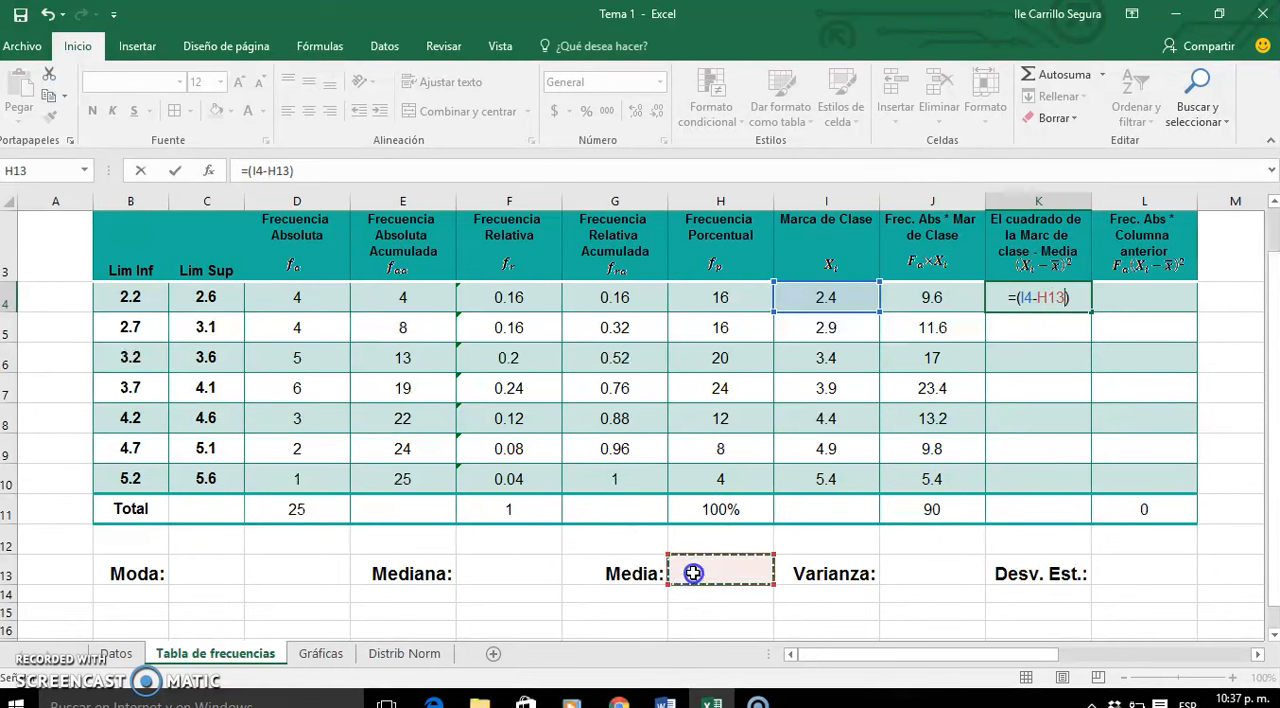
pyautogui.press('F4')
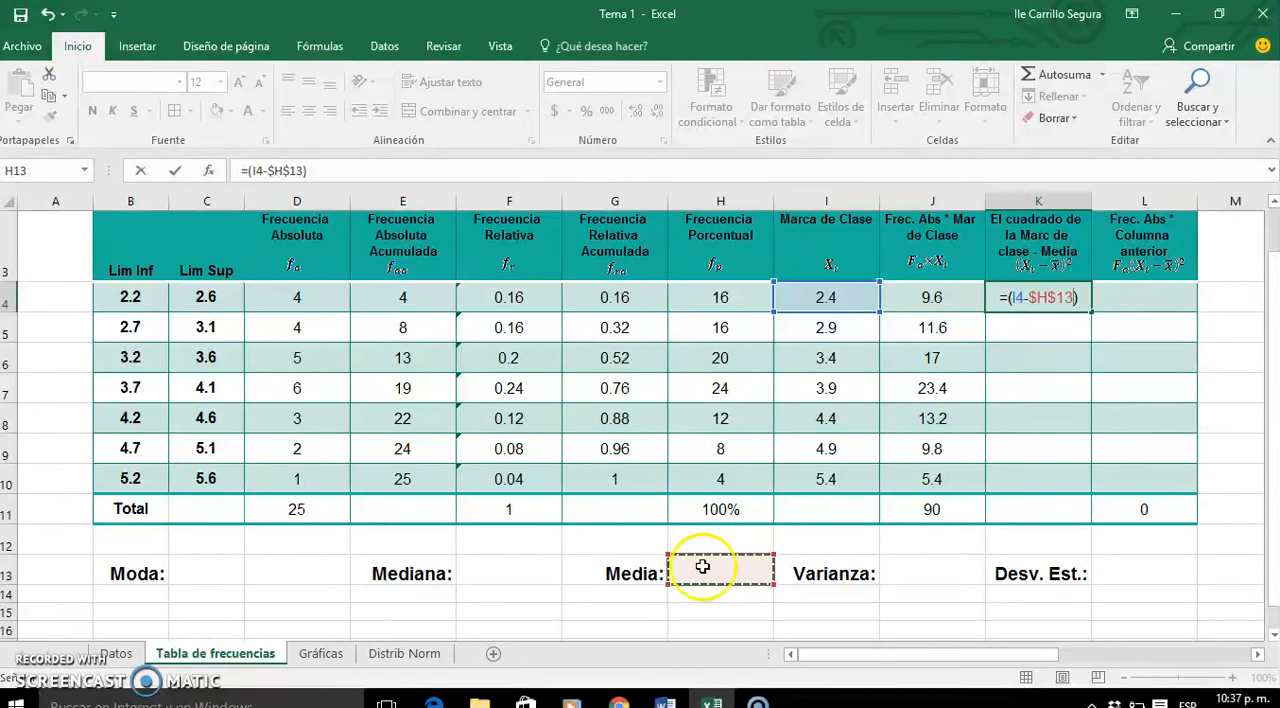
# - Square the difference in K4 by extending the formula to =(I4-$H$13)^2 and commit it
pyautogui.click(1078, 296)
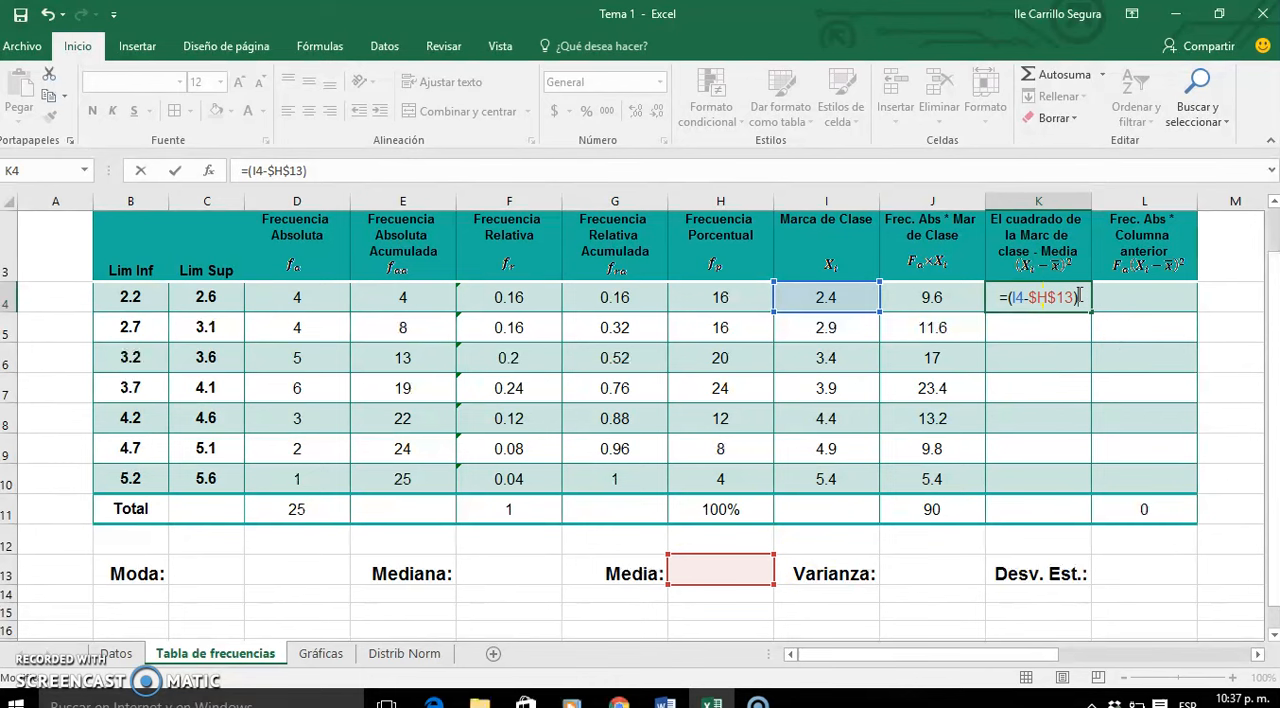
pyautogui.write('^2')
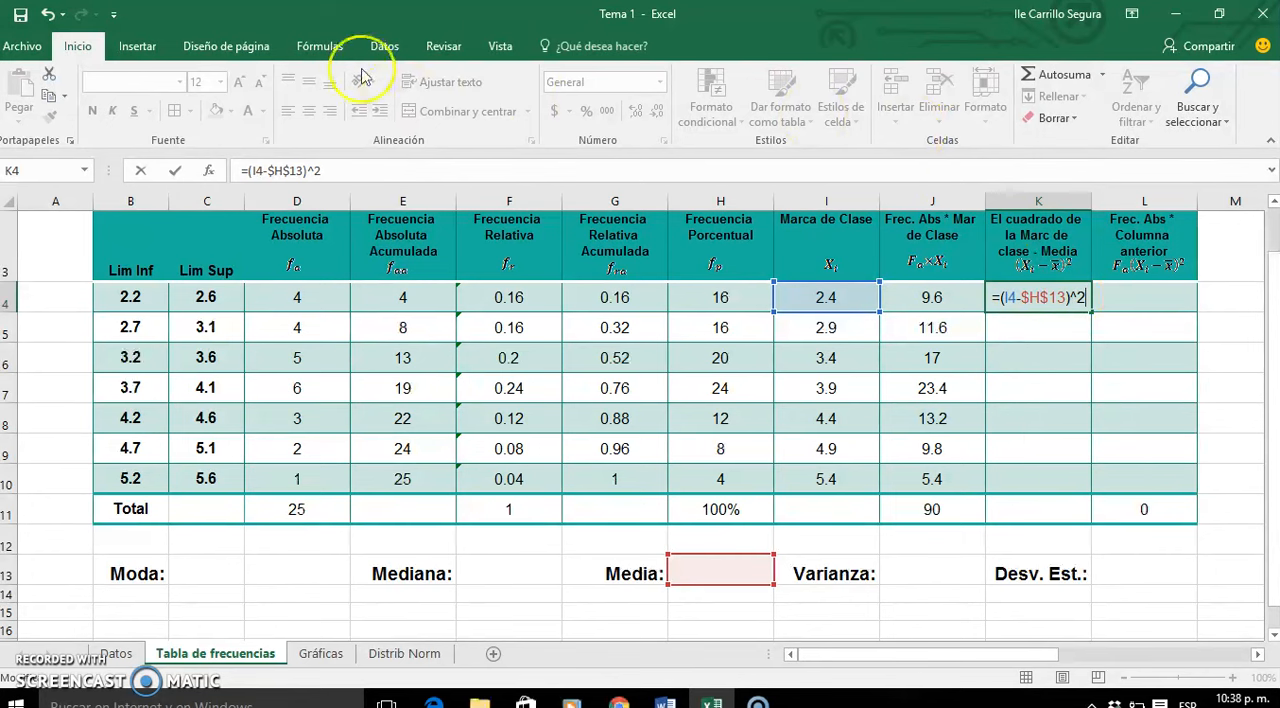
pyautogui.click(160, 50)
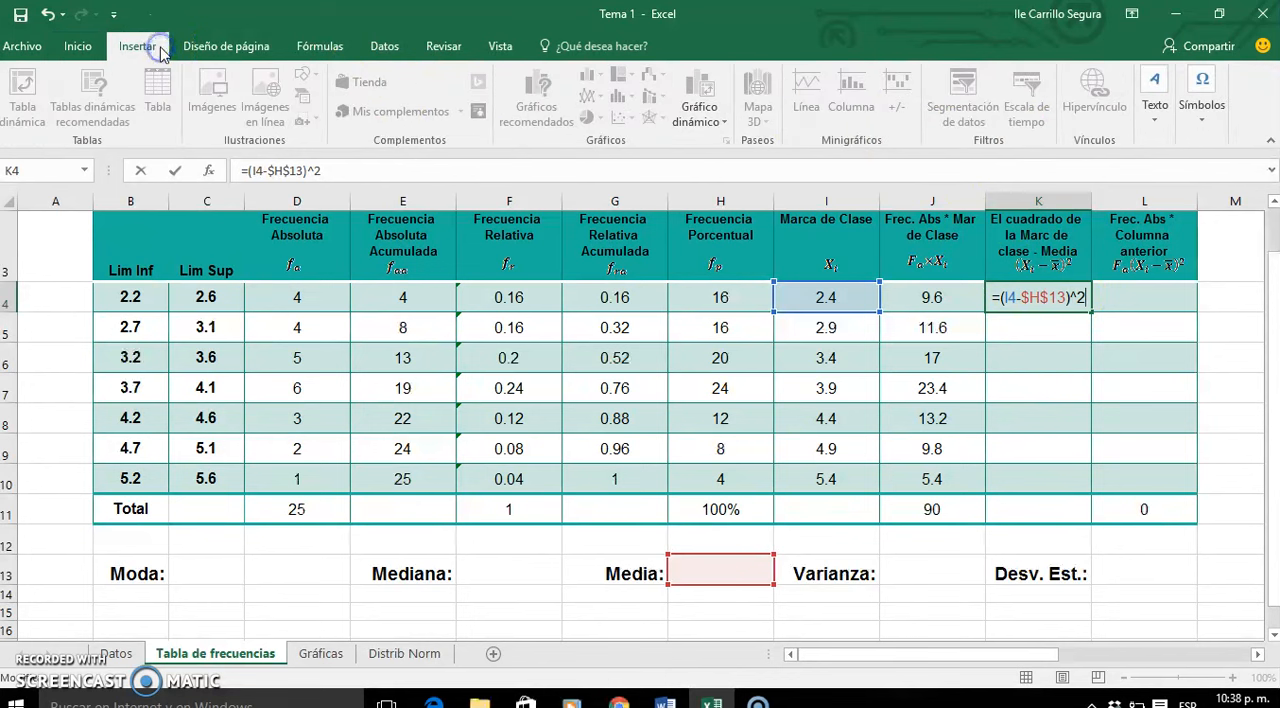
pyautogui.click(1077, 320)
# - Fill the squared deviation formula from K4 down to K10 without formatting
pyautogui.click(1085, 304)
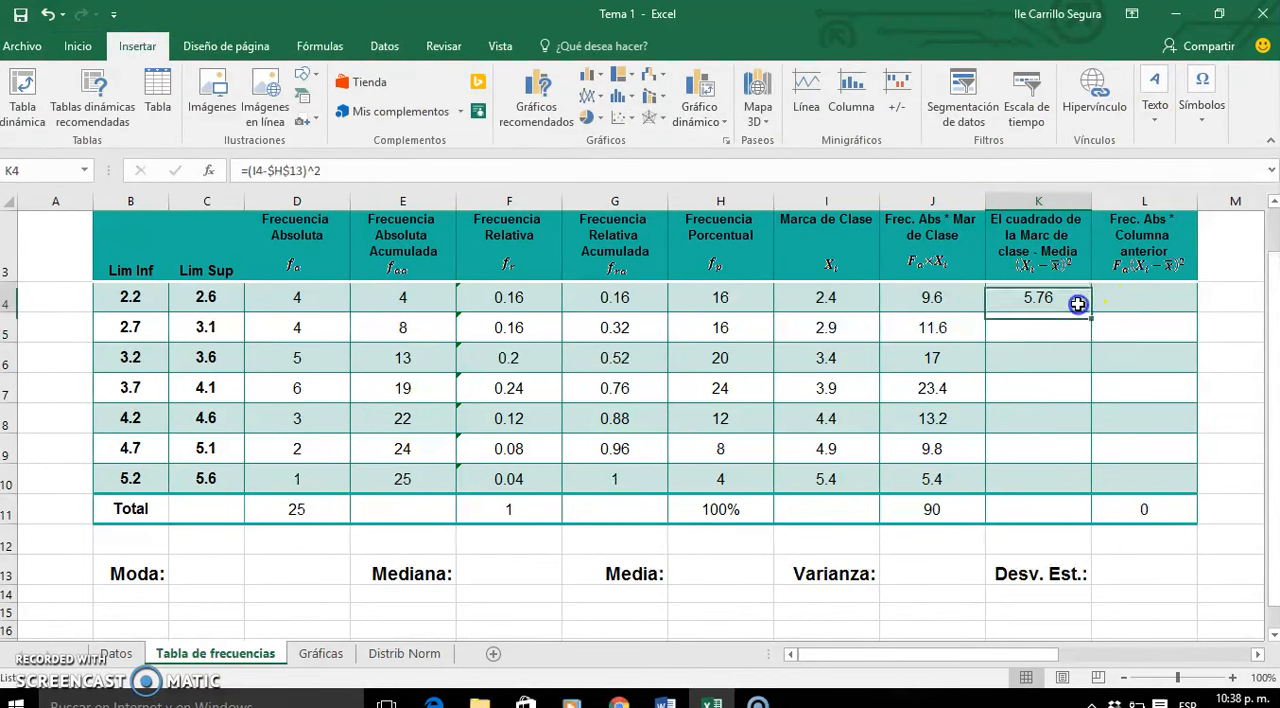
pyautogui.doubleClick(1090, 310)
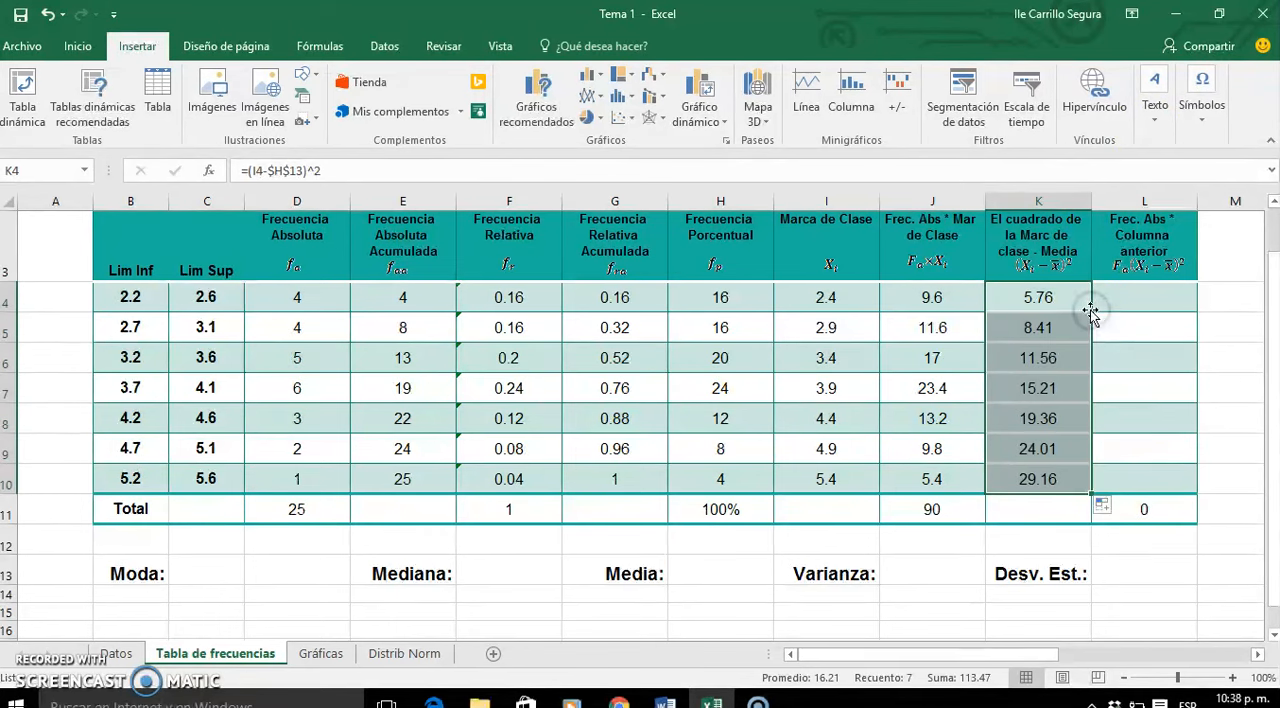
pyautogui.click(1103, 506)
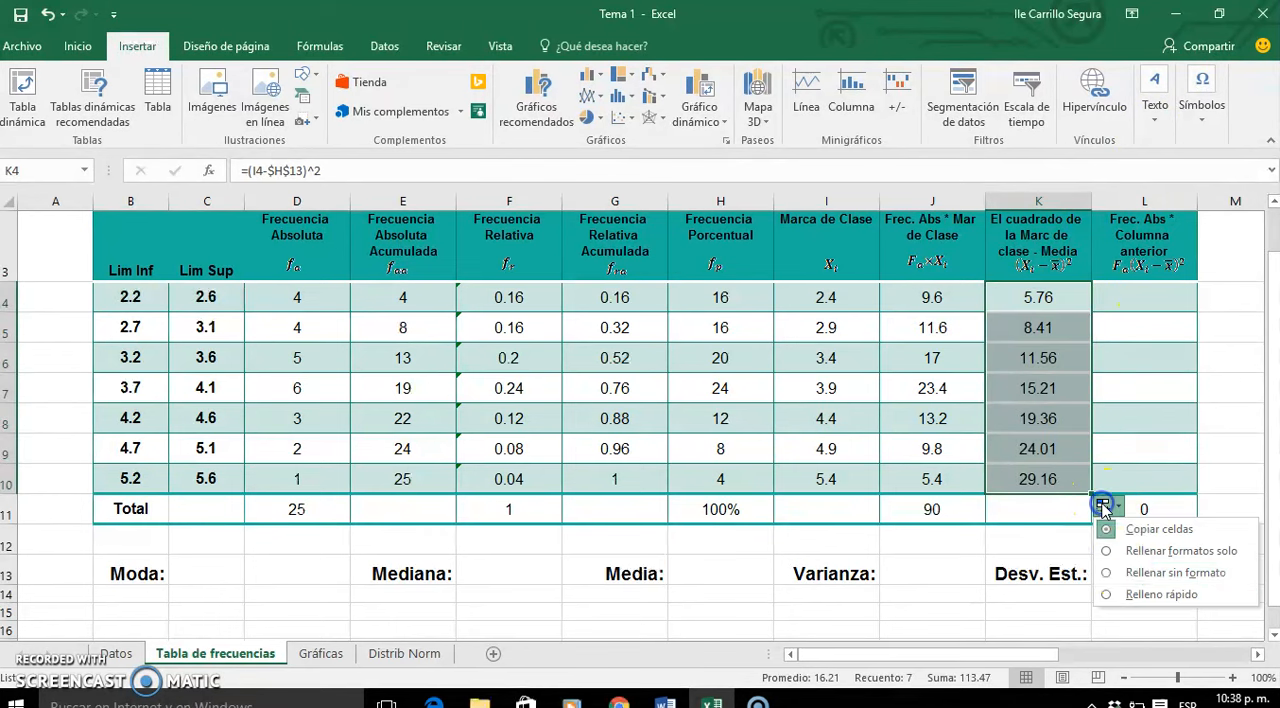
pyautogui.click(1135, 583)
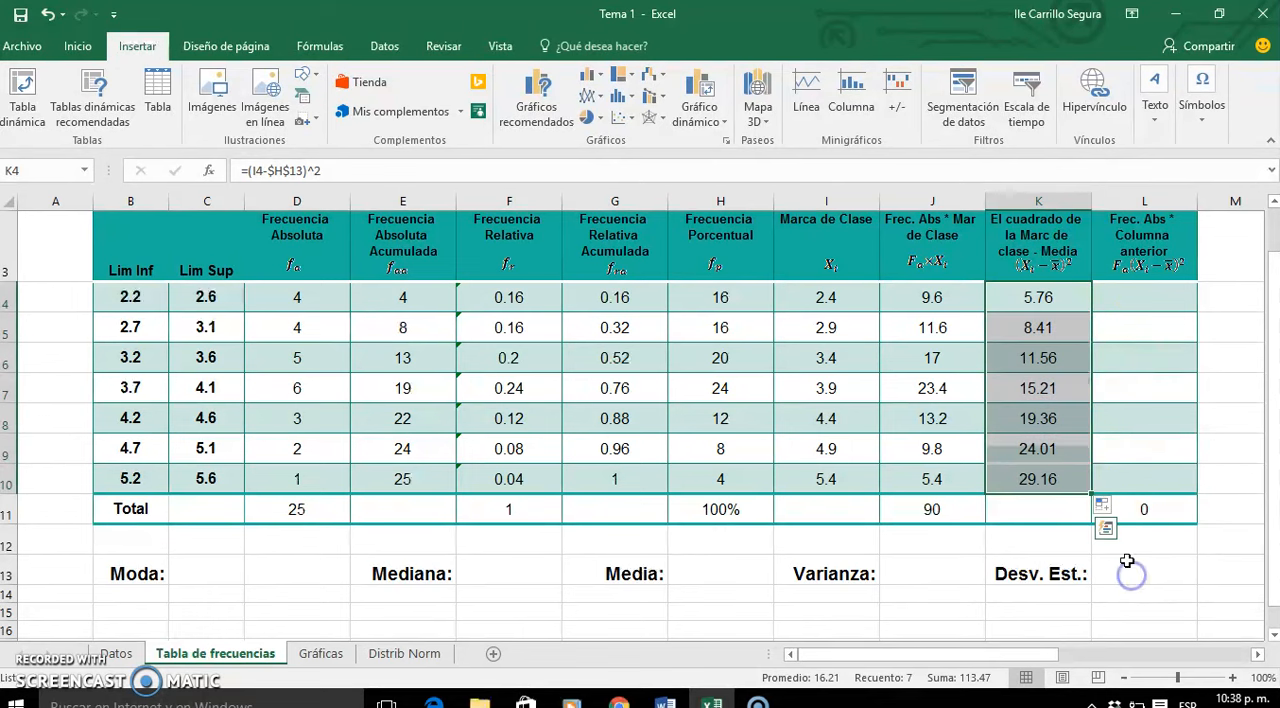
# - Multiply the first absolute frequency by its squared deviation with =D4*K4 in L4
pyautogui.click(1144, 304)
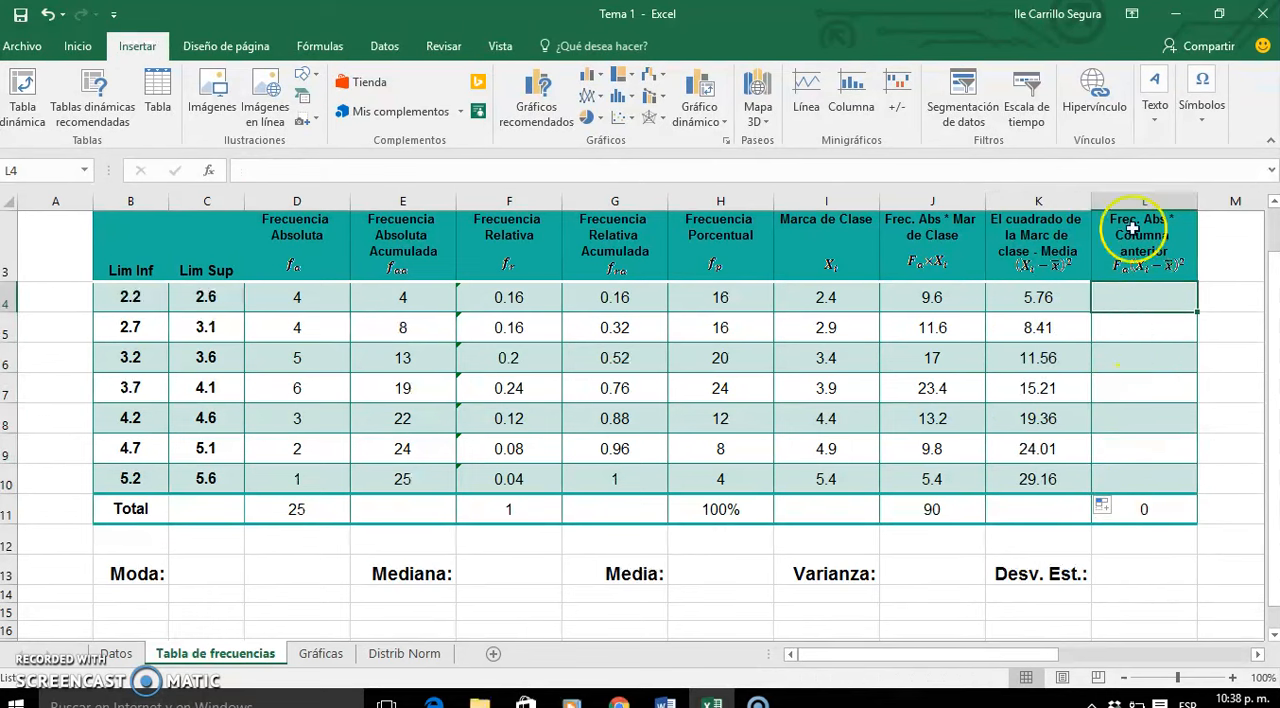
pyautogui.write('=')
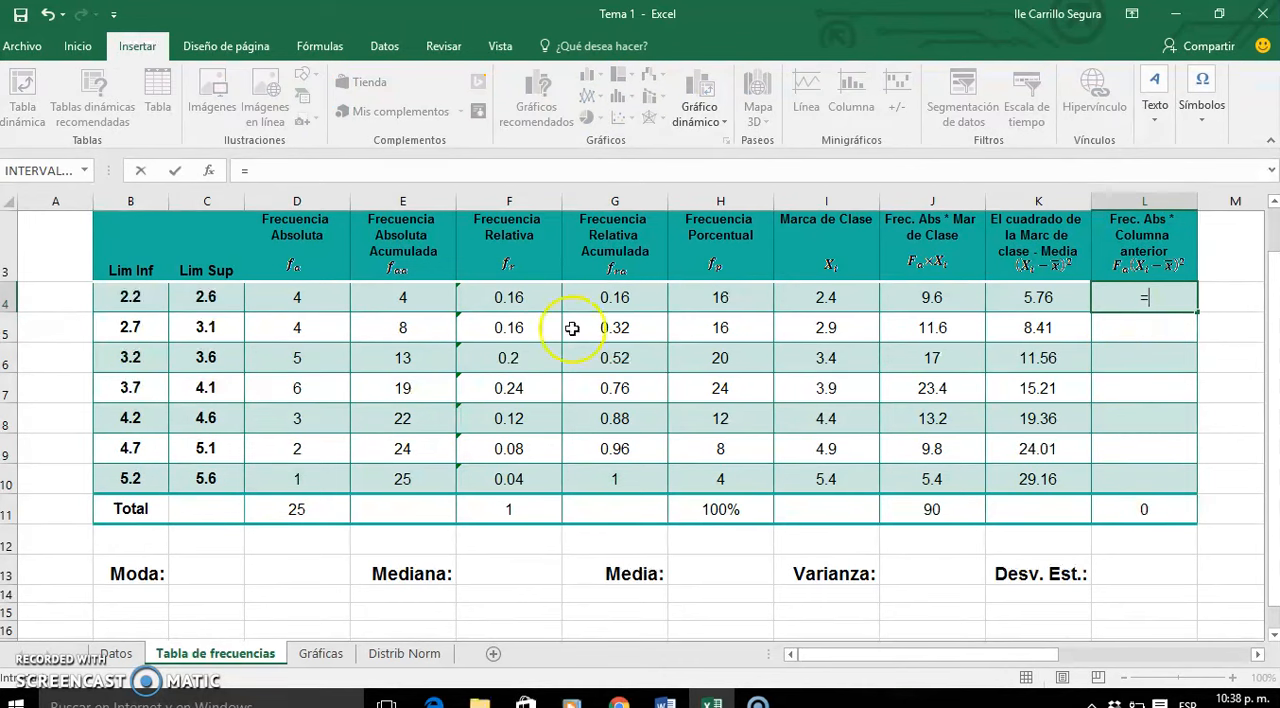
pyautogui.click(323, 299)
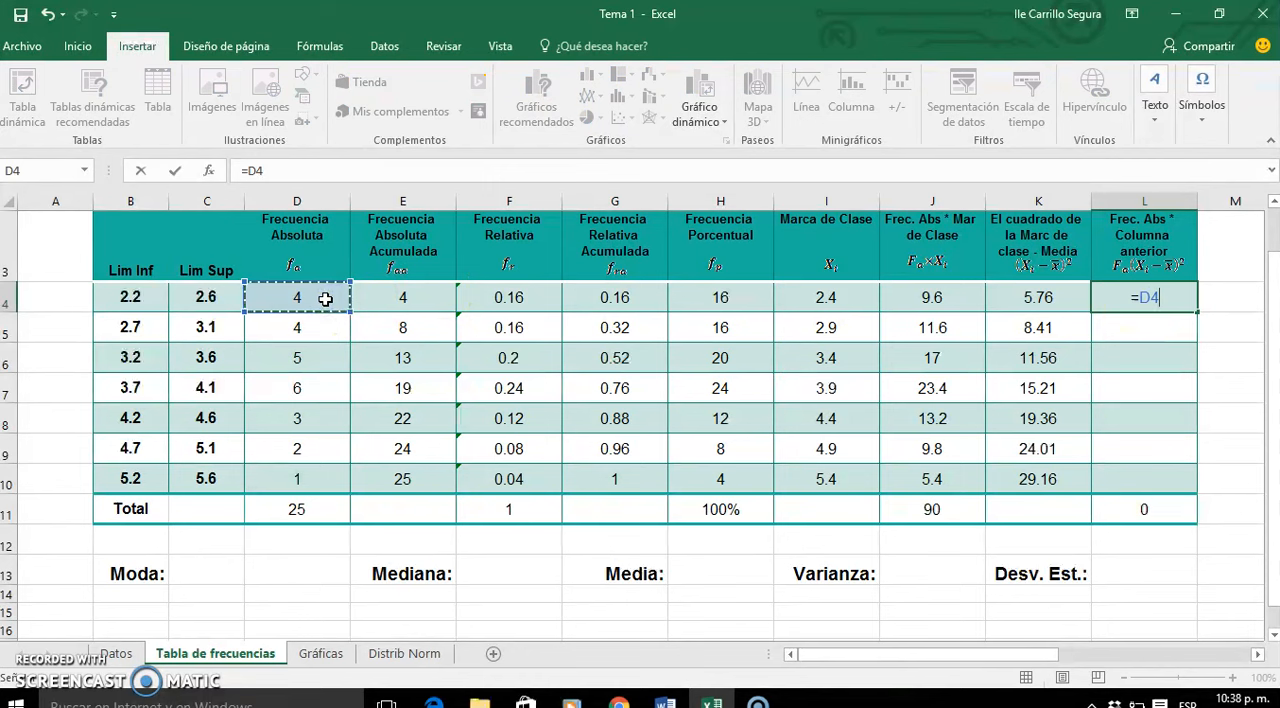
pyautogui.write('*')
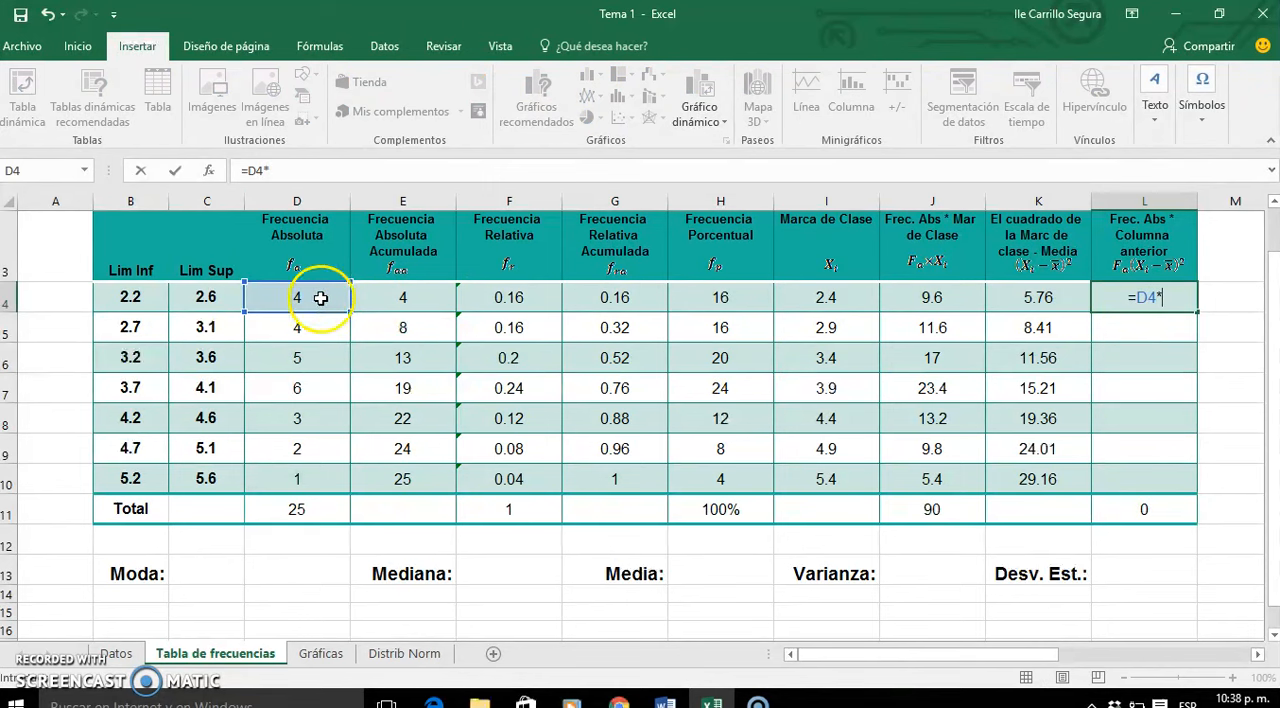
pyautogui.click(1040, 293)
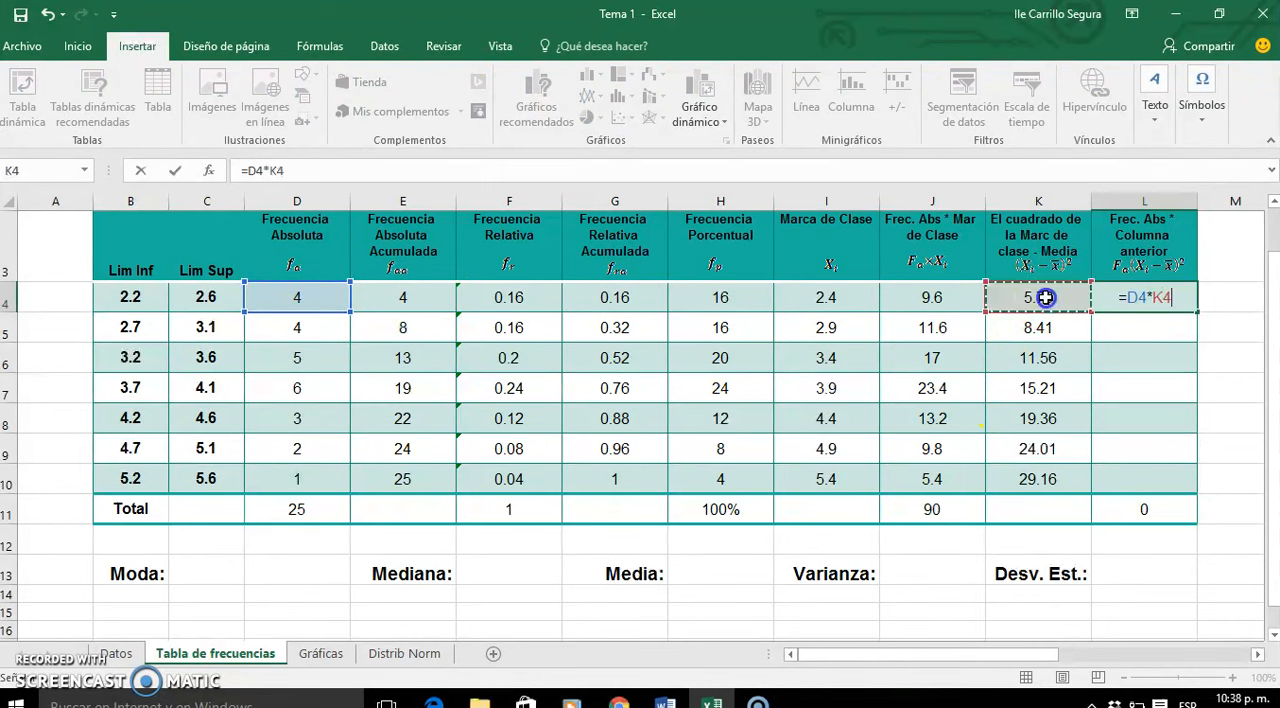
pyautogui.press('Return')
# - Fill the frequency-times-squared-deviation formula from L4 down to L10 without formatting
pyautogui.click(1130, 293)
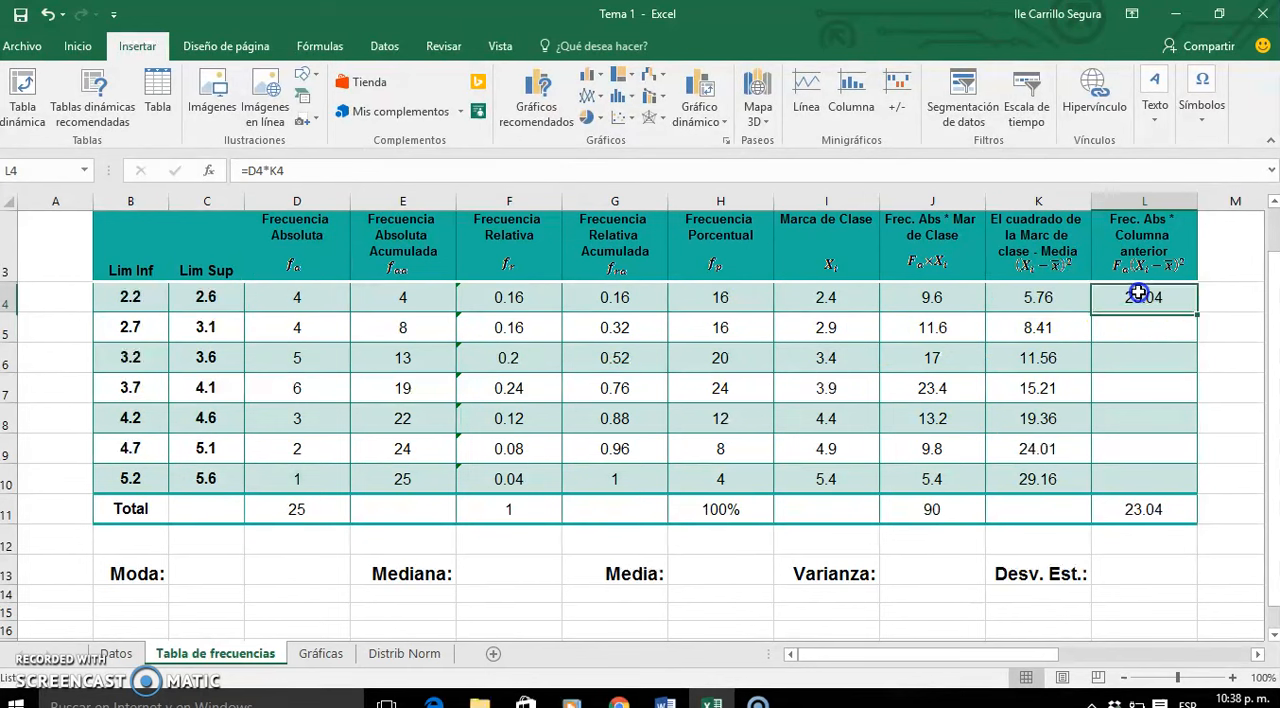
pyautogui.doubleClick(1197, 313)
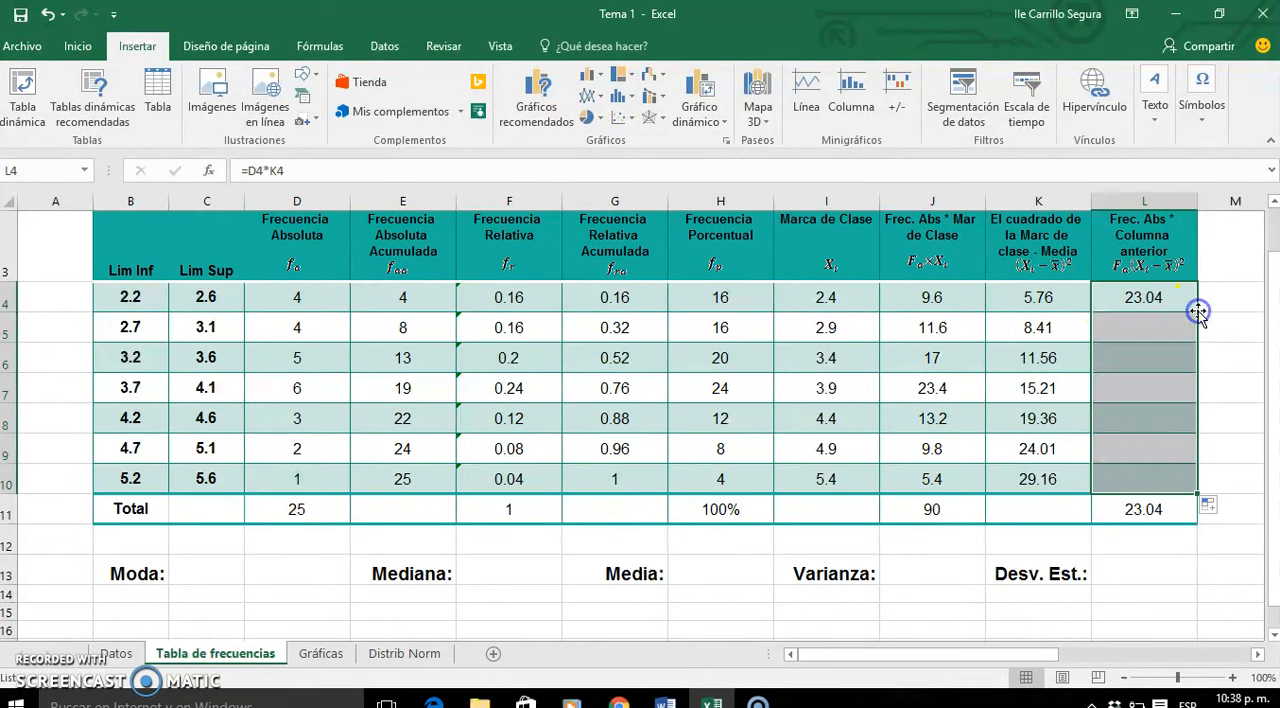
pyautogui.click(1210, 507)
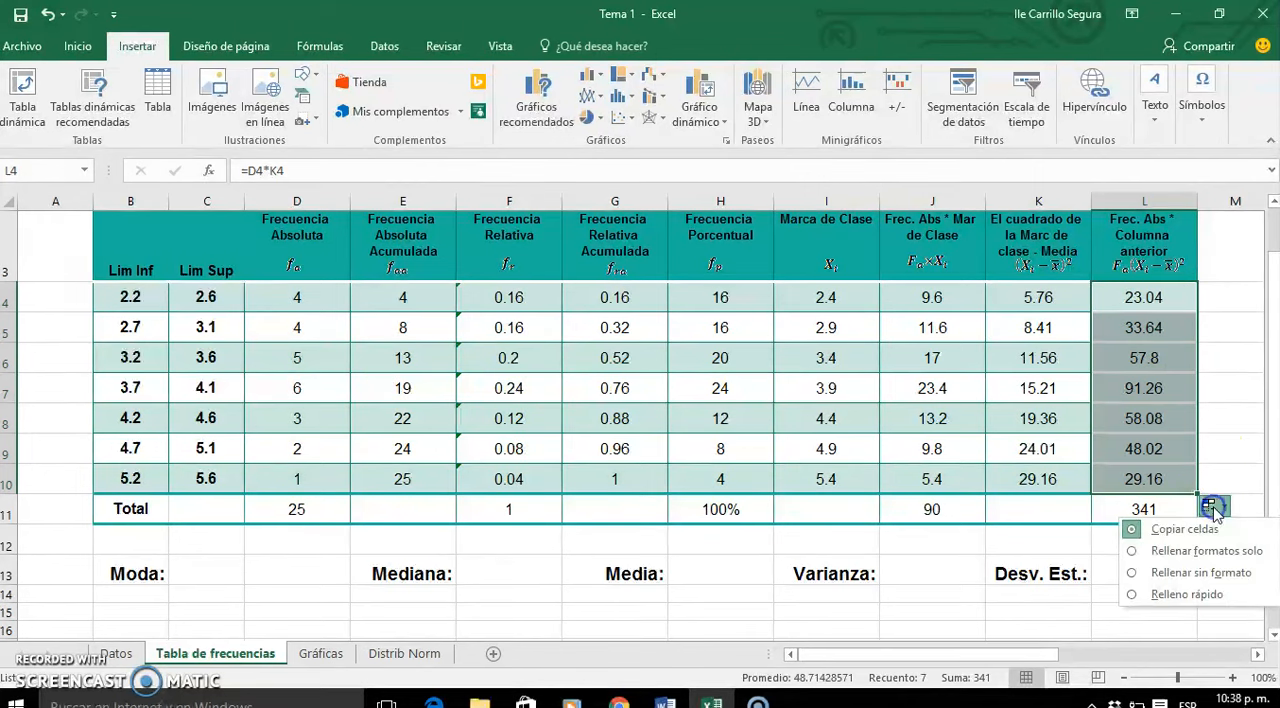
pyautogui.click(1162, 572)
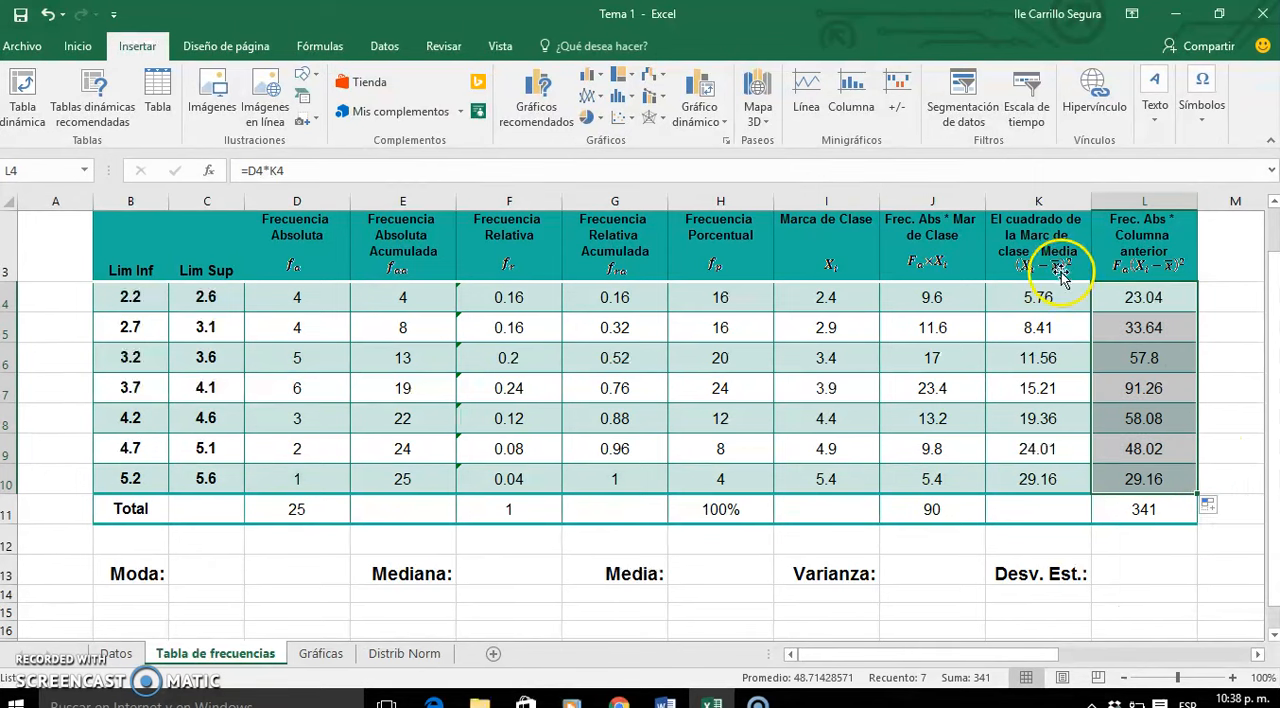
pyautogui.click(1058, 305)
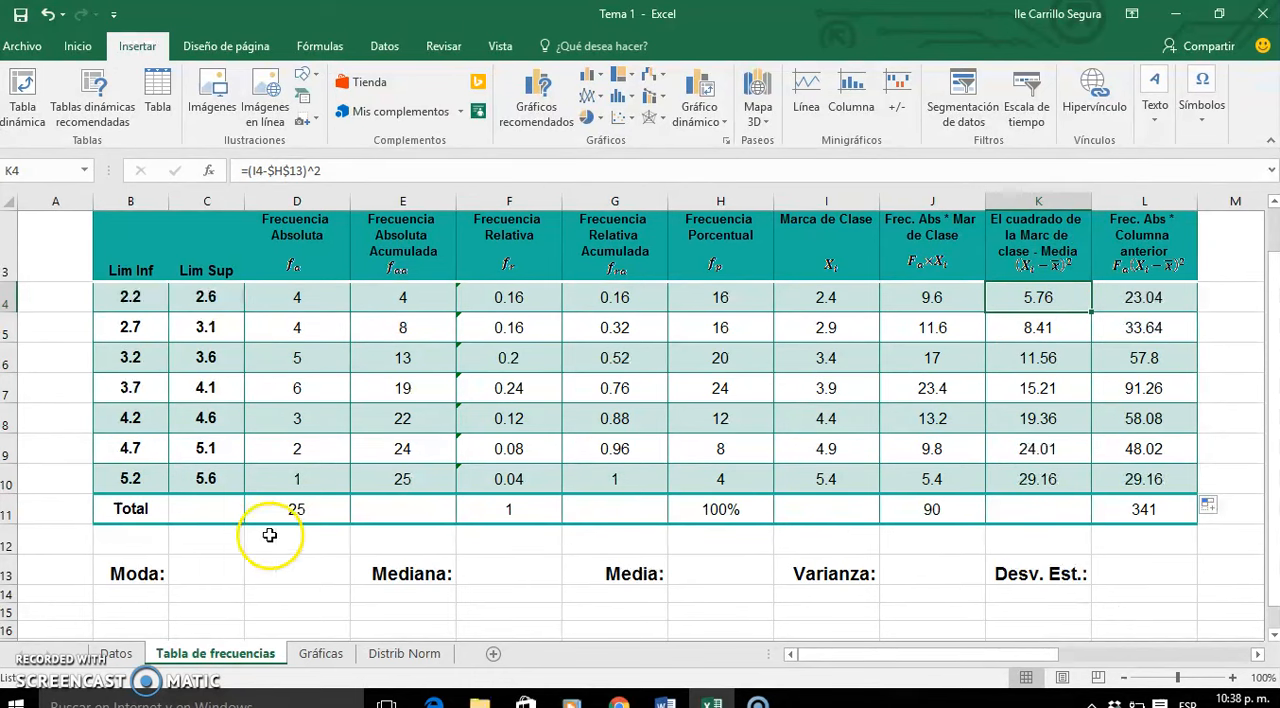
# - Enter 3.9 as the Moda in C13, taking the class mark of the class with the highest absolute frequency
pyautogui.click(234, 569)
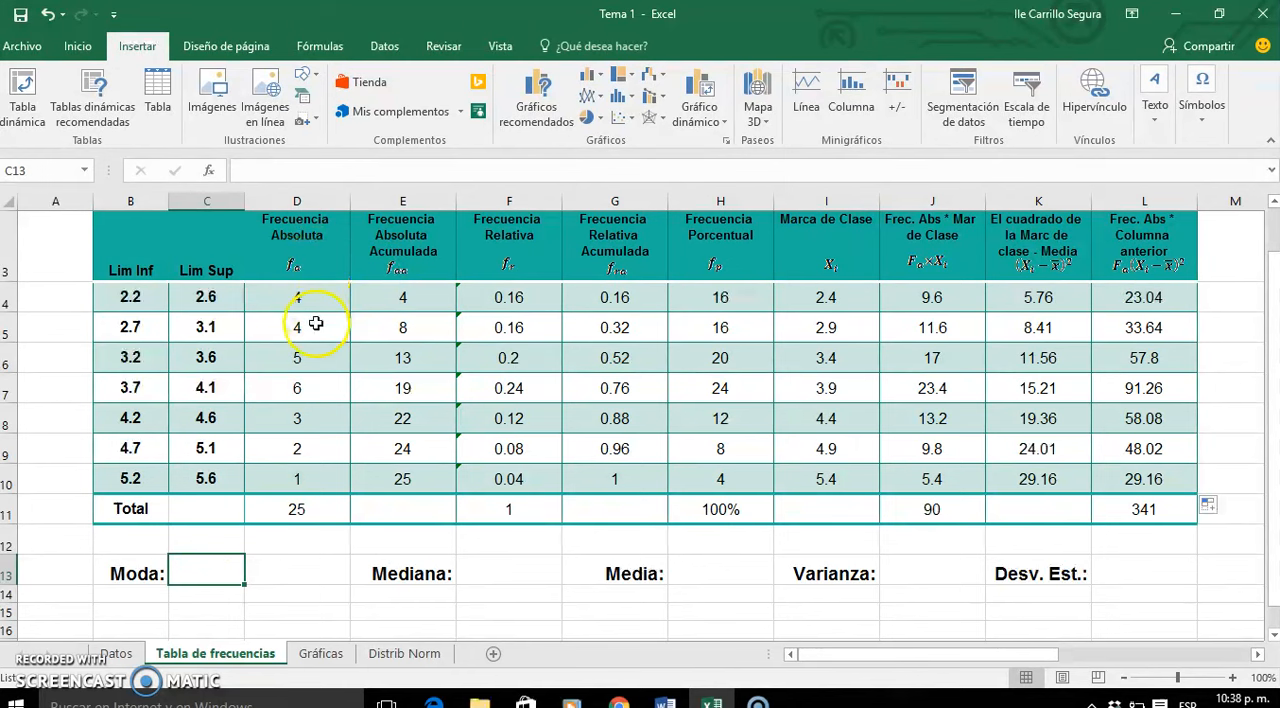
pyautogui.click(316, 387)
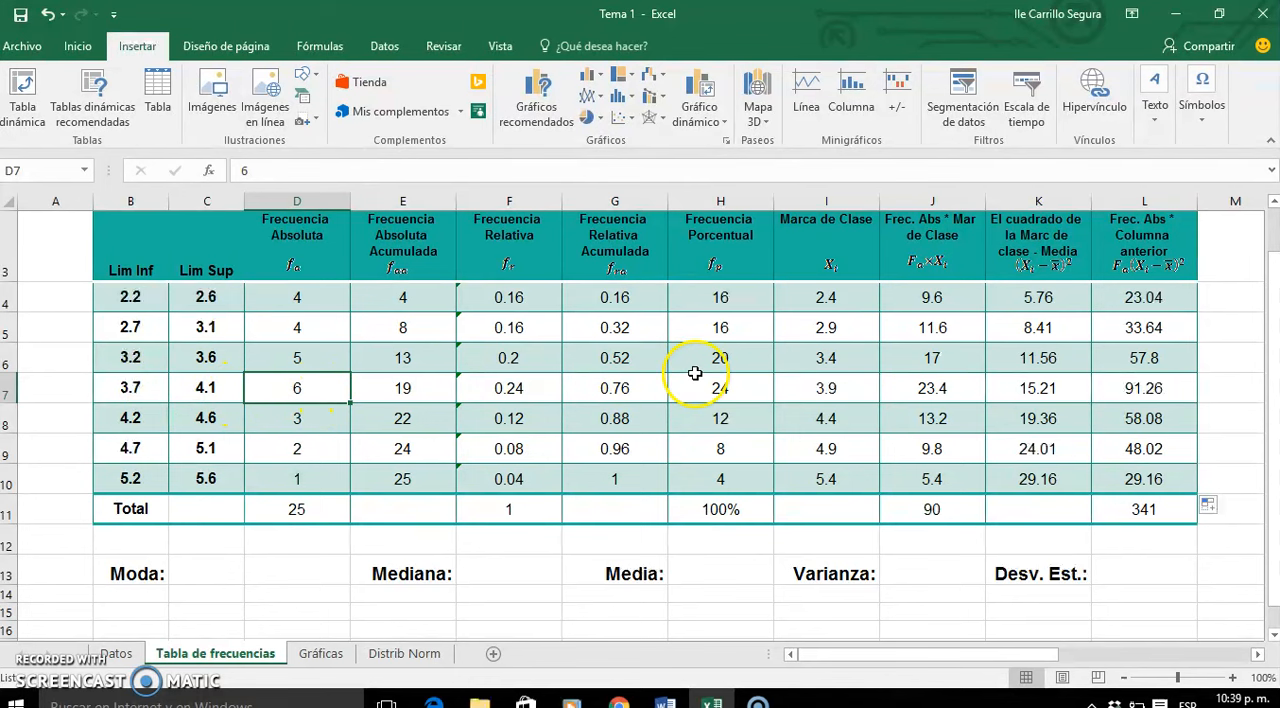
pyautogui.click(827, 389)
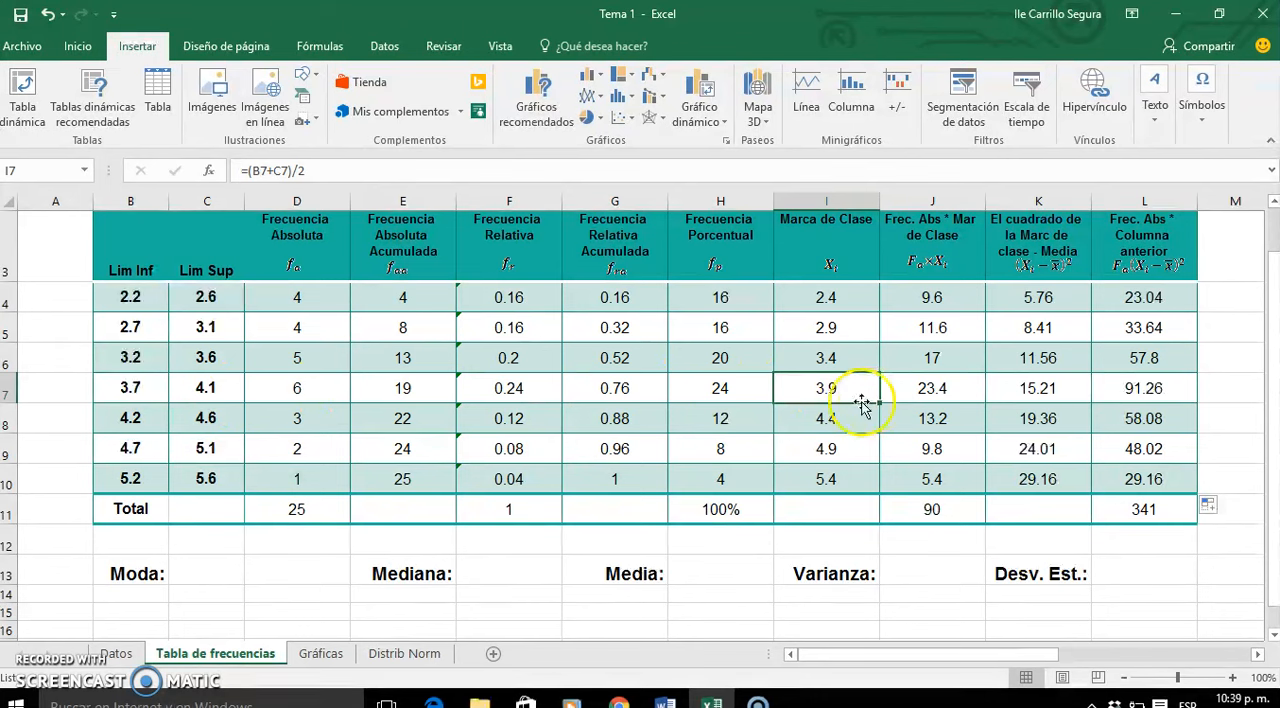
pyautogui.click(240, 567)
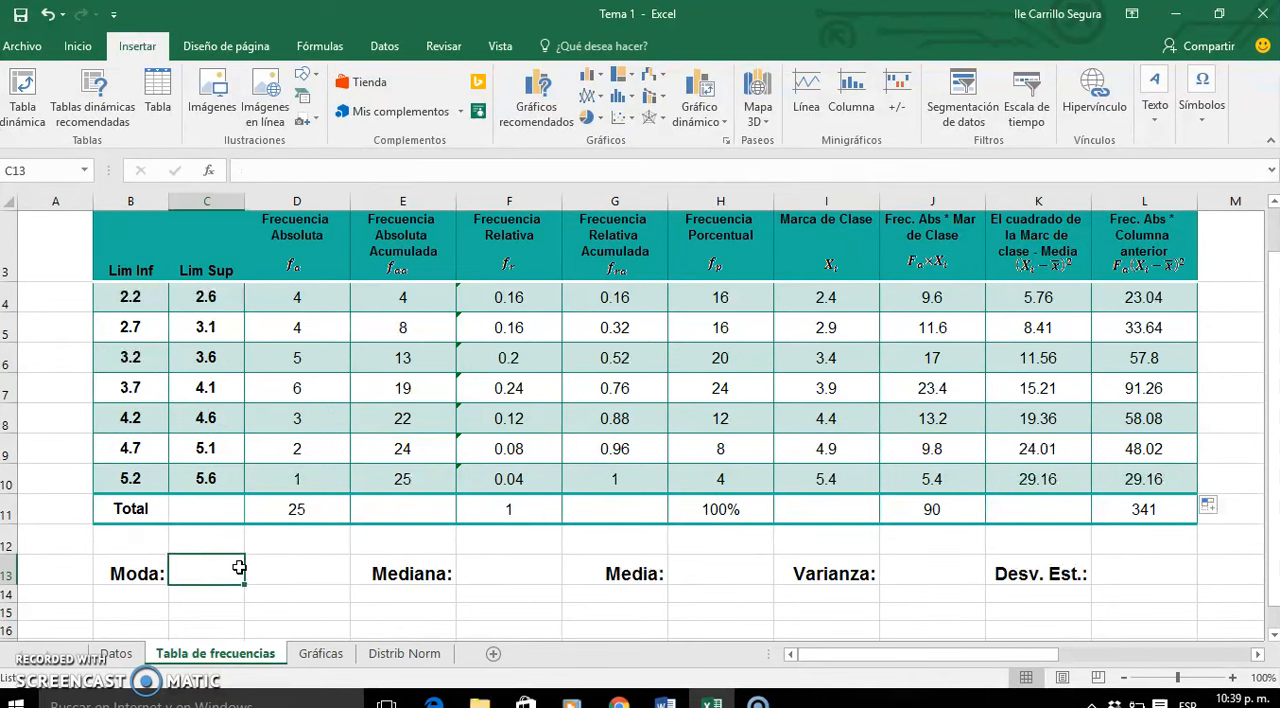
pyautogui.write('3.9')
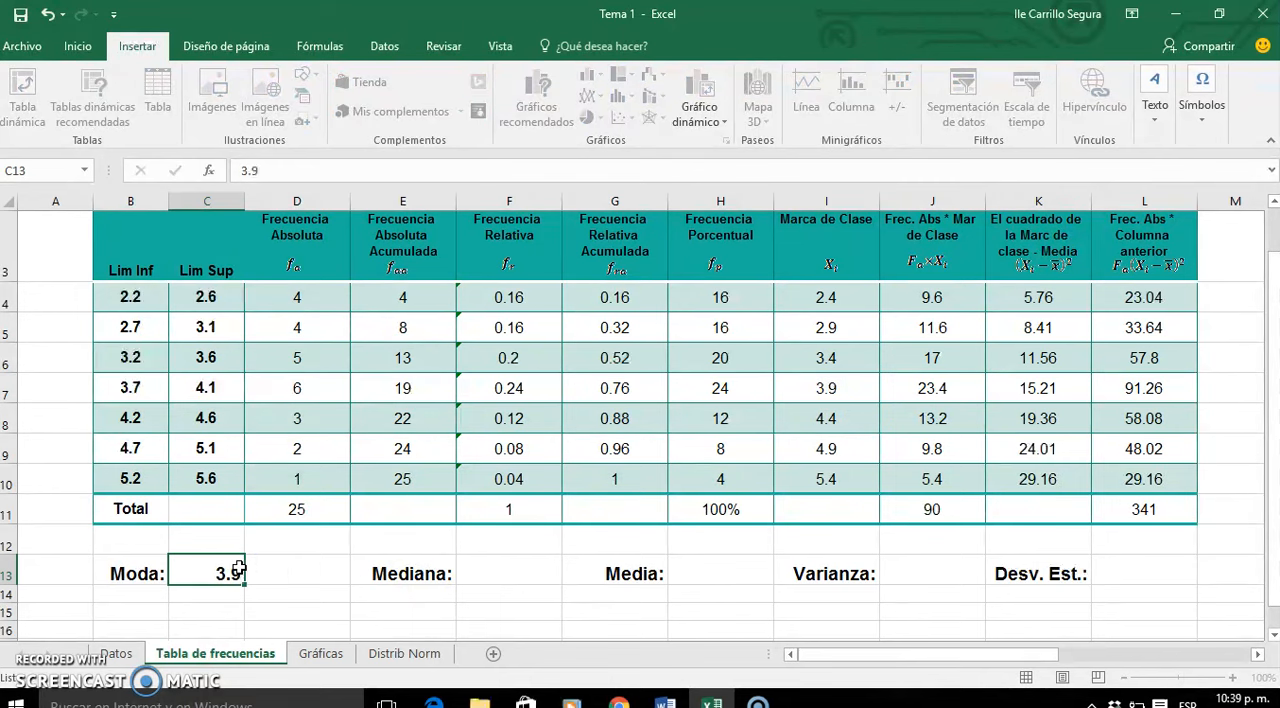
pyautogui.press('Tab')
pyautogui.press('Tab')
pyautogui.press('Tab')
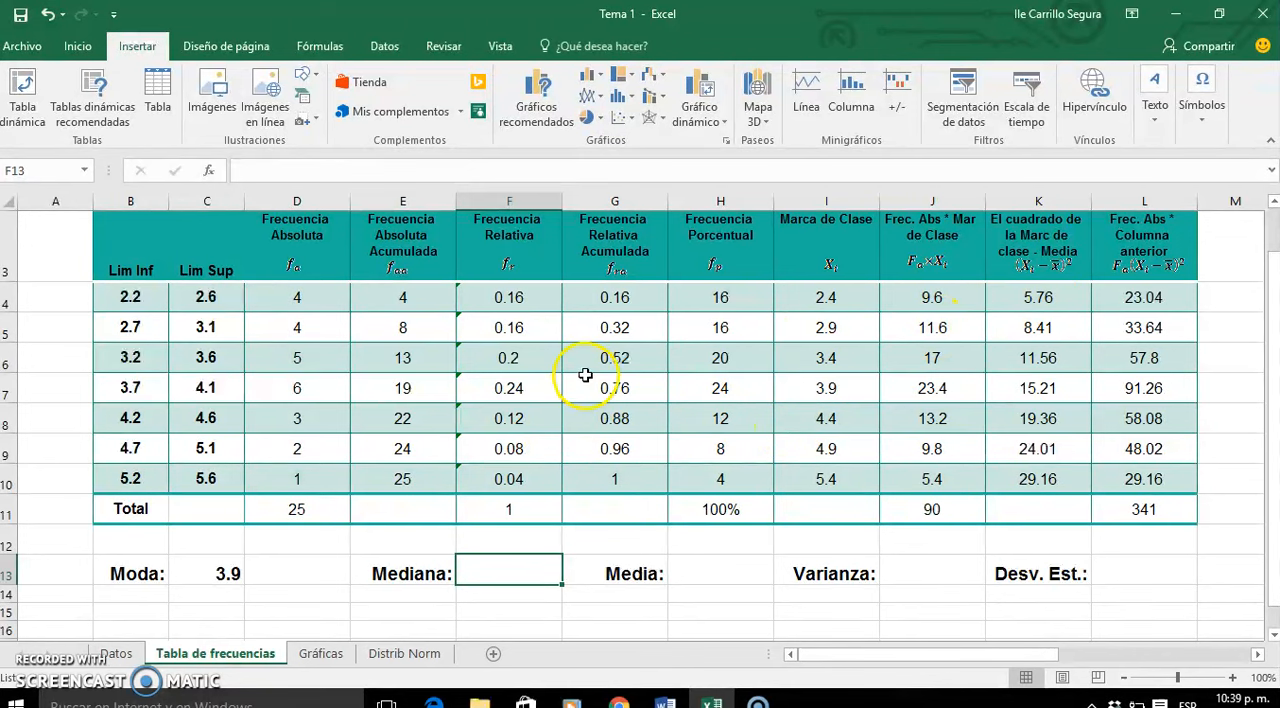
# - Enter 3.4 as the Mediana in F13, taking the class mark of the class whose cumulative frequency reaches the middle of the data
pyautogui.click(318, 501)
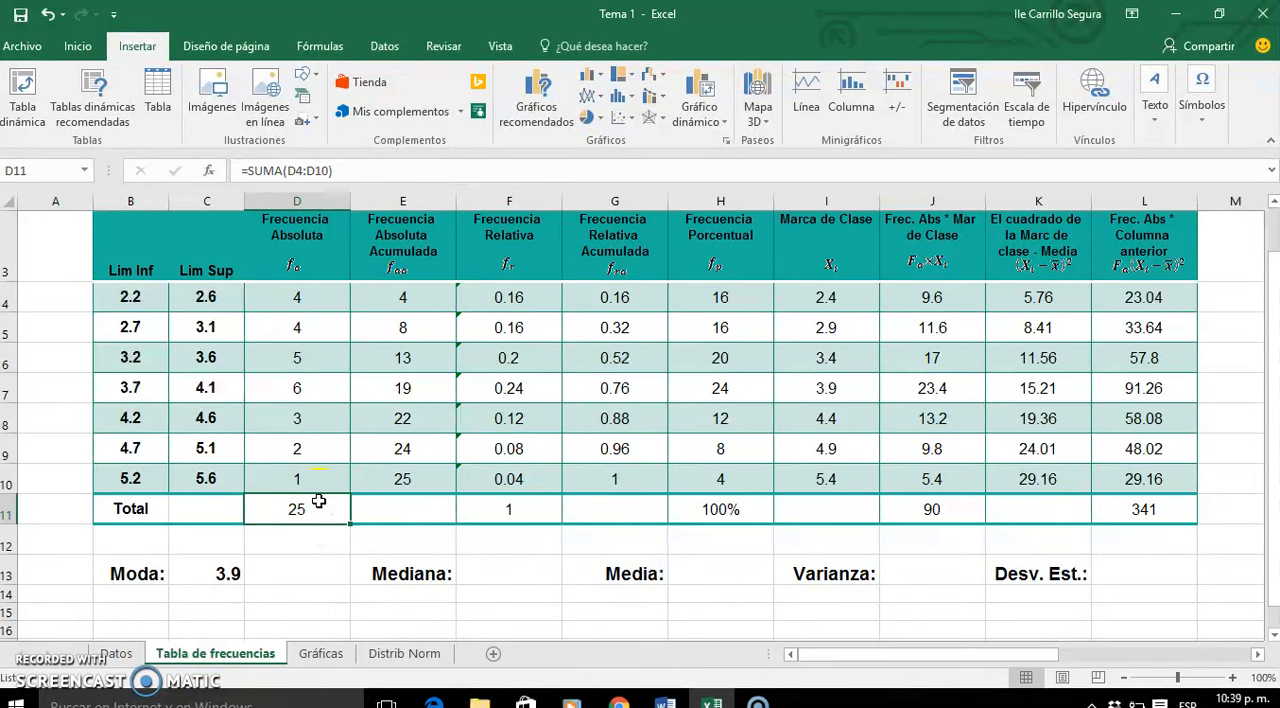
pyautogui.click(488, 575)
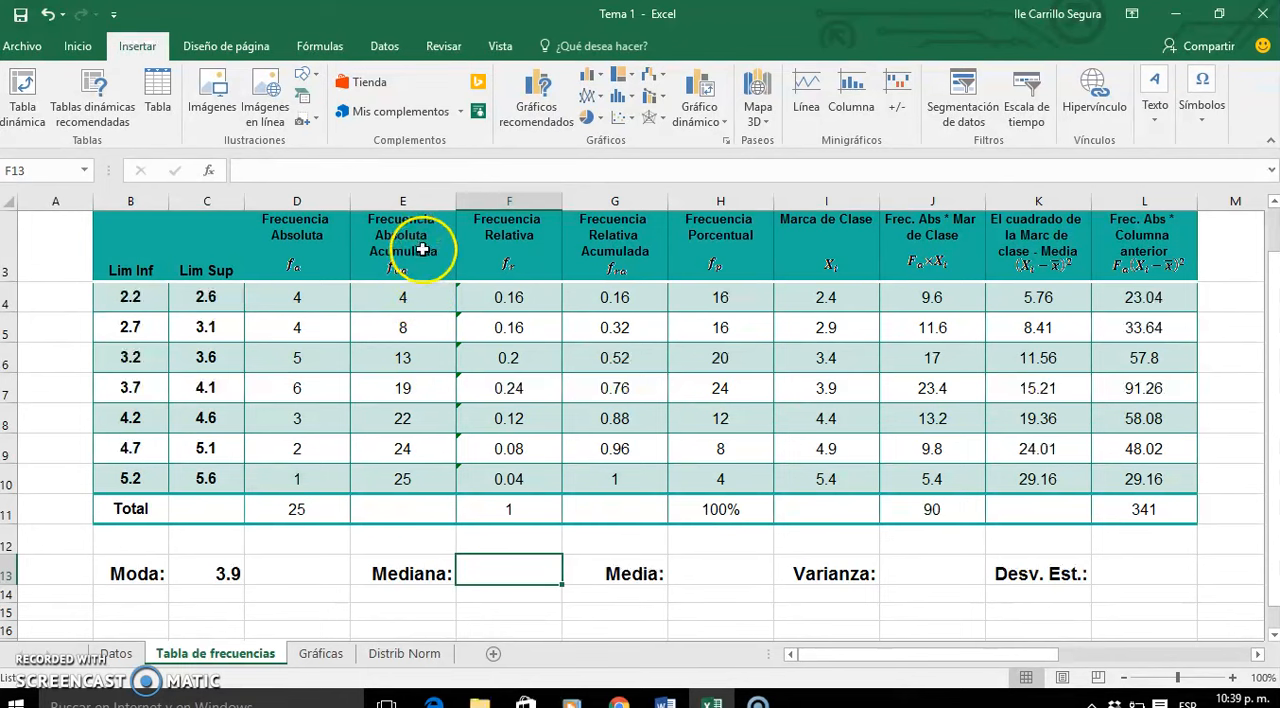
pyautogui.click(424, 358)
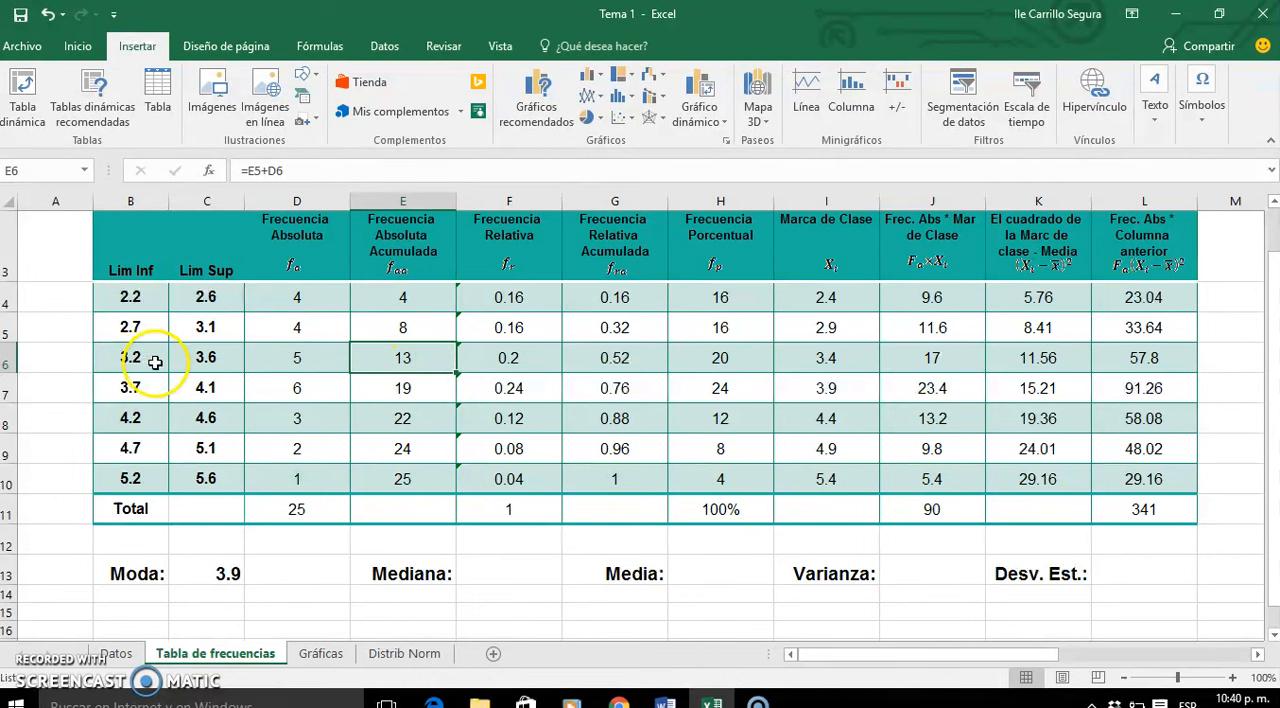
pyautogui.click(495, 574)
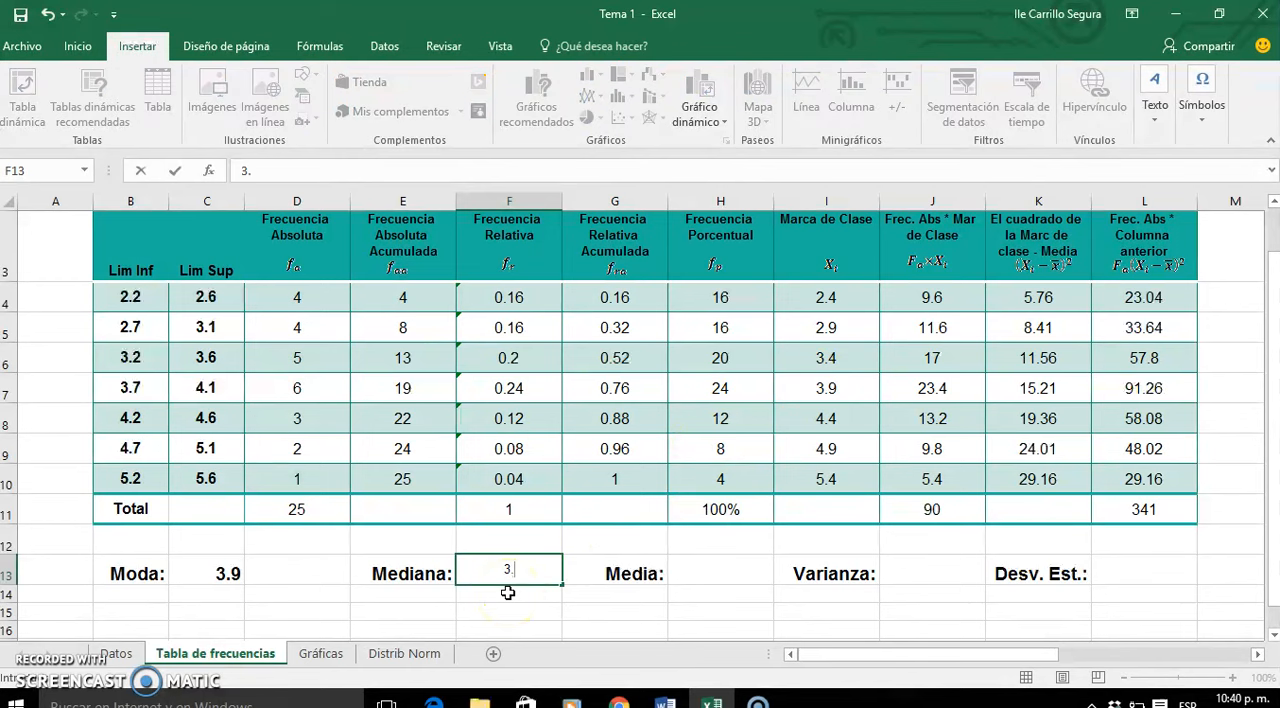
pyautogui.moveTo(523, 609); pyautogui.dragTo(541, 578)
pyautogui.click(541, 578)
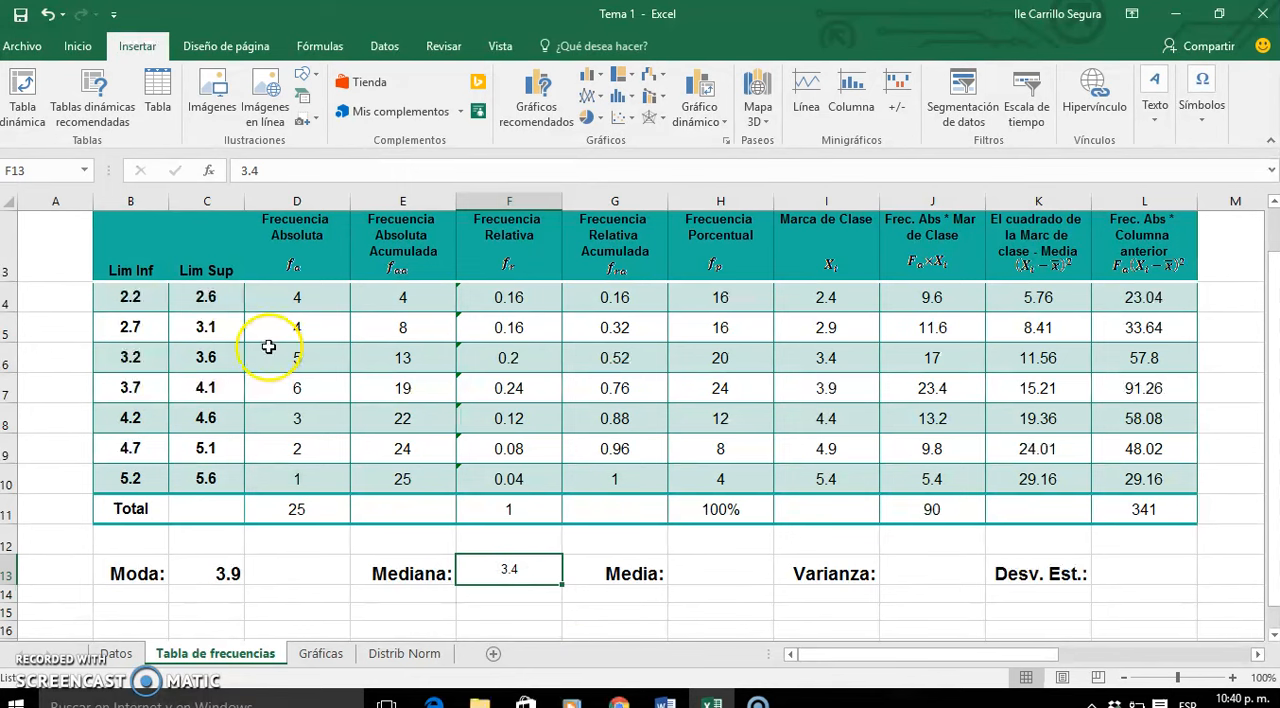
# - Set the Mediana value in F13 to 16-point font and the Moda value in C13 to 16-point non-bold font
pyautogui.click(76, 46)
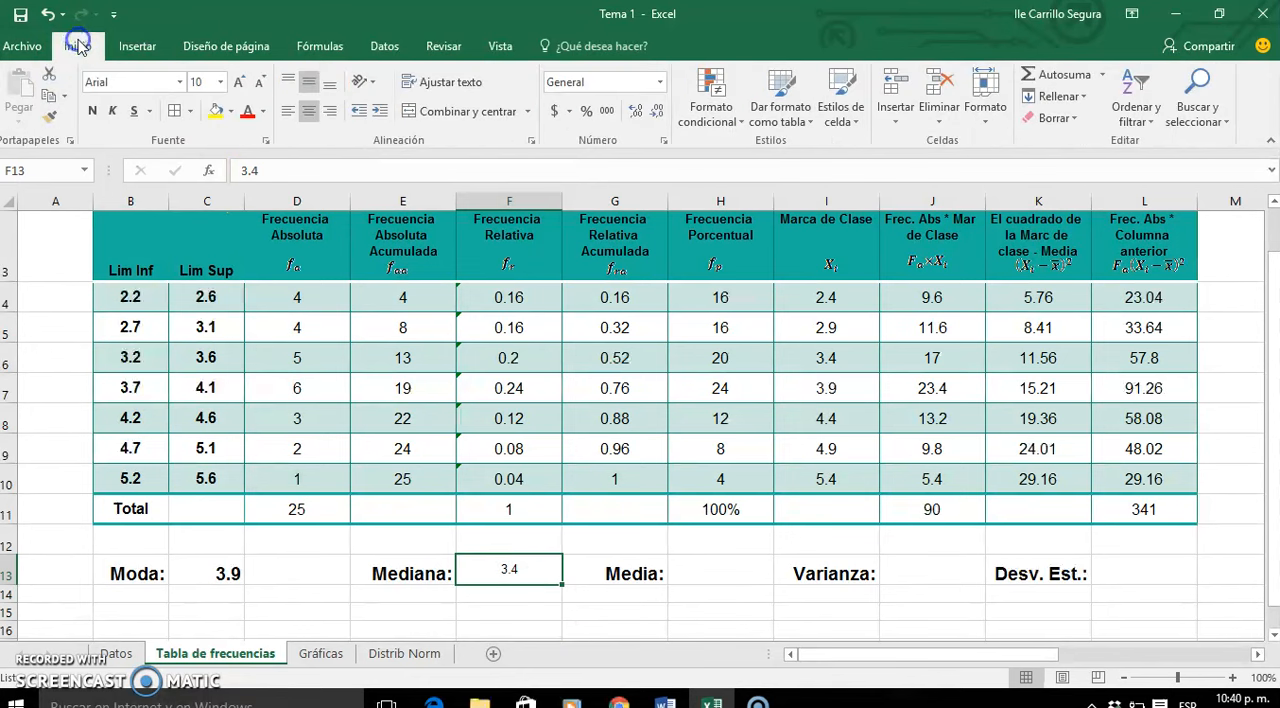
pyautogui.click(238, 83)
pyautogui.click(238, 83)
pyautogui.click(238, 83)
pyautogui.click(238, 83)
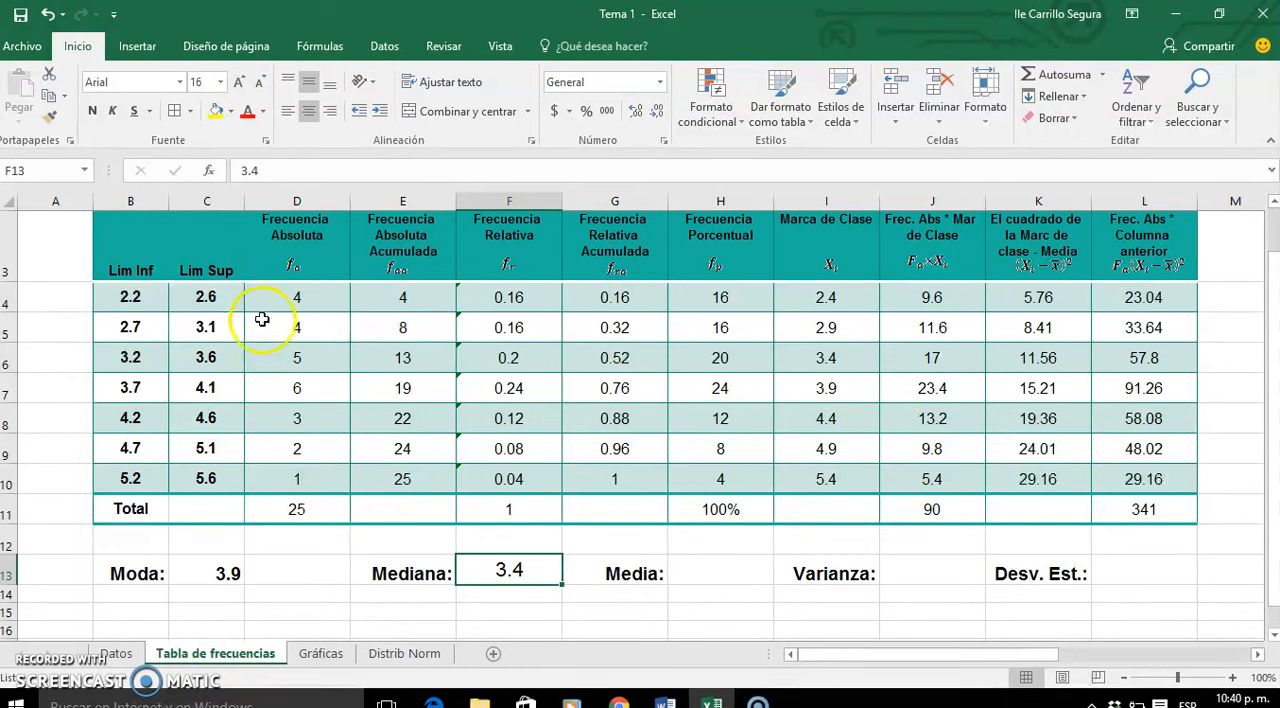
pyautogui.click(230, 578)
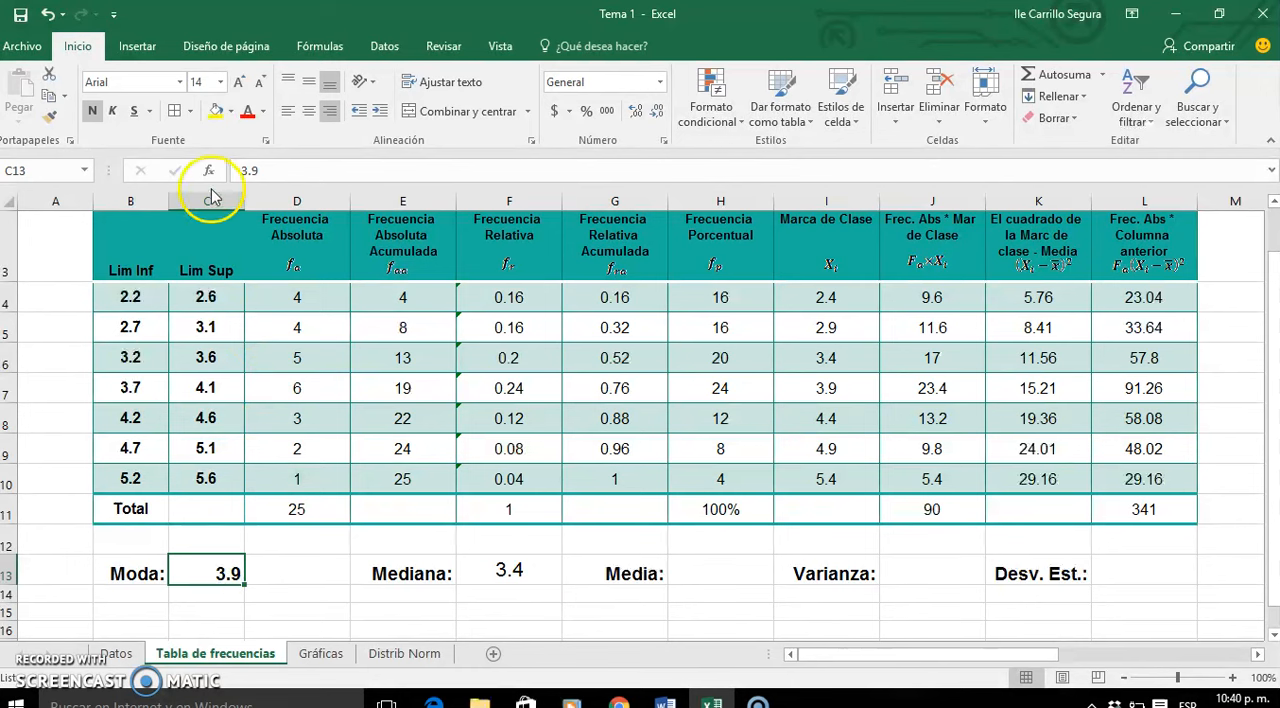
pyautogui.click(240, 84)
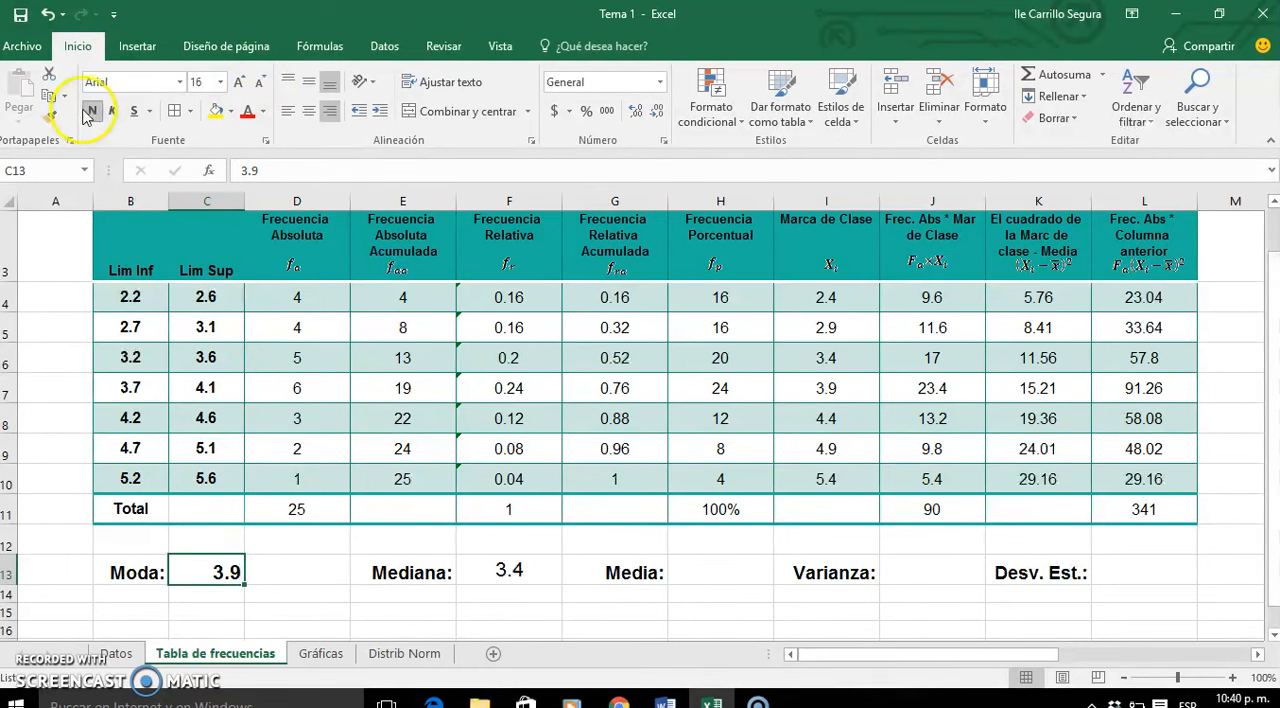
# - Calculate the Media in H13 with =J11/D11, dividing the total of frequency times class mark by the total frequency
pyautogui.click(731, 572)
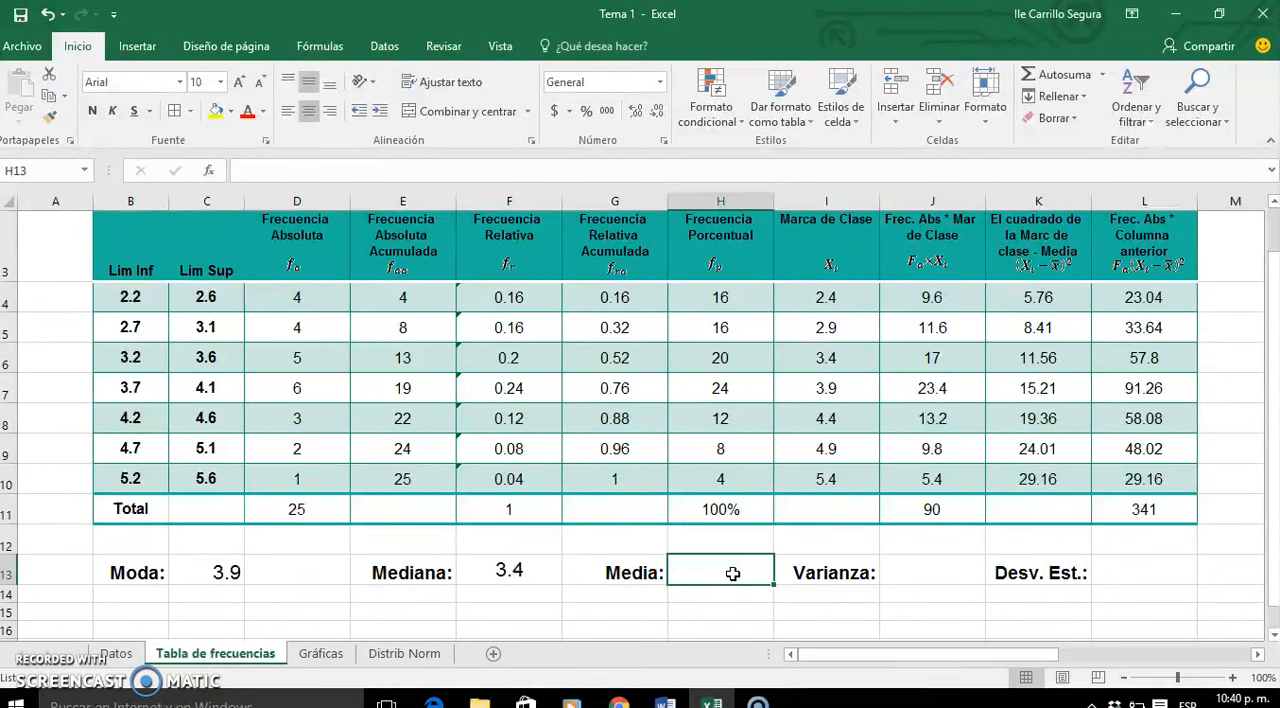
pyautogui.write('=')
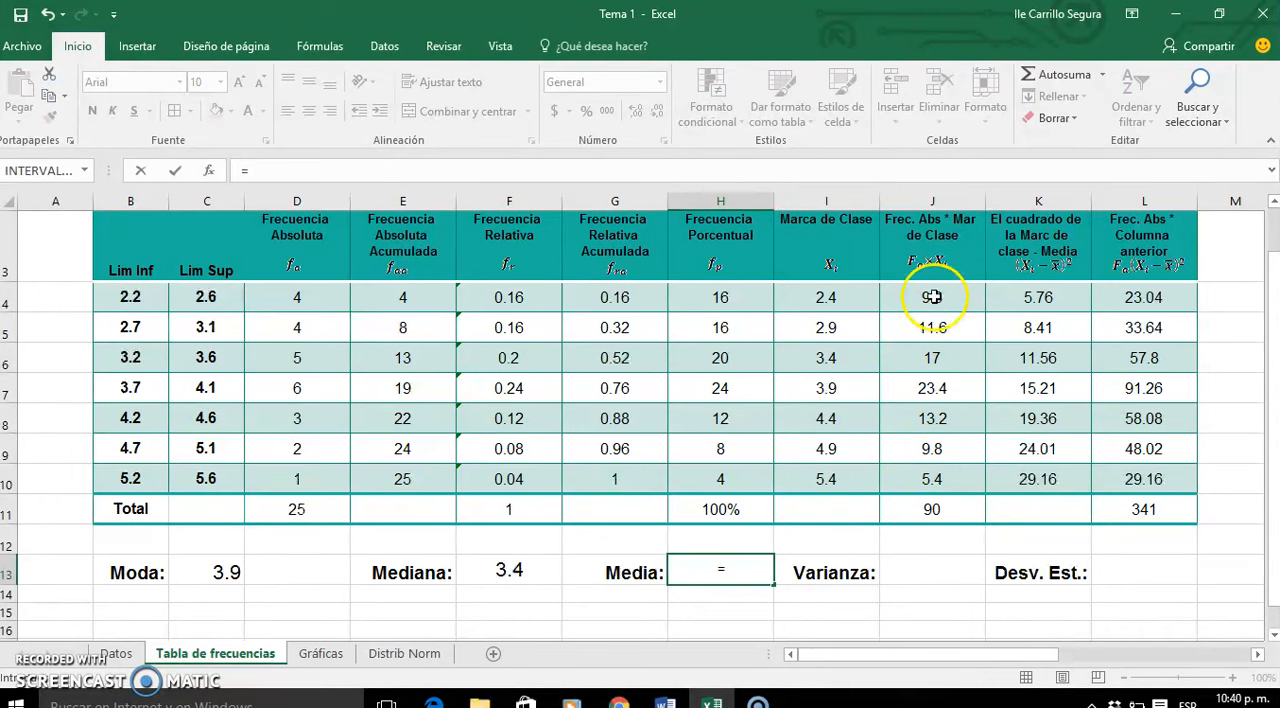
pyautogui.click(923, 509)
pyautogui.write('/')
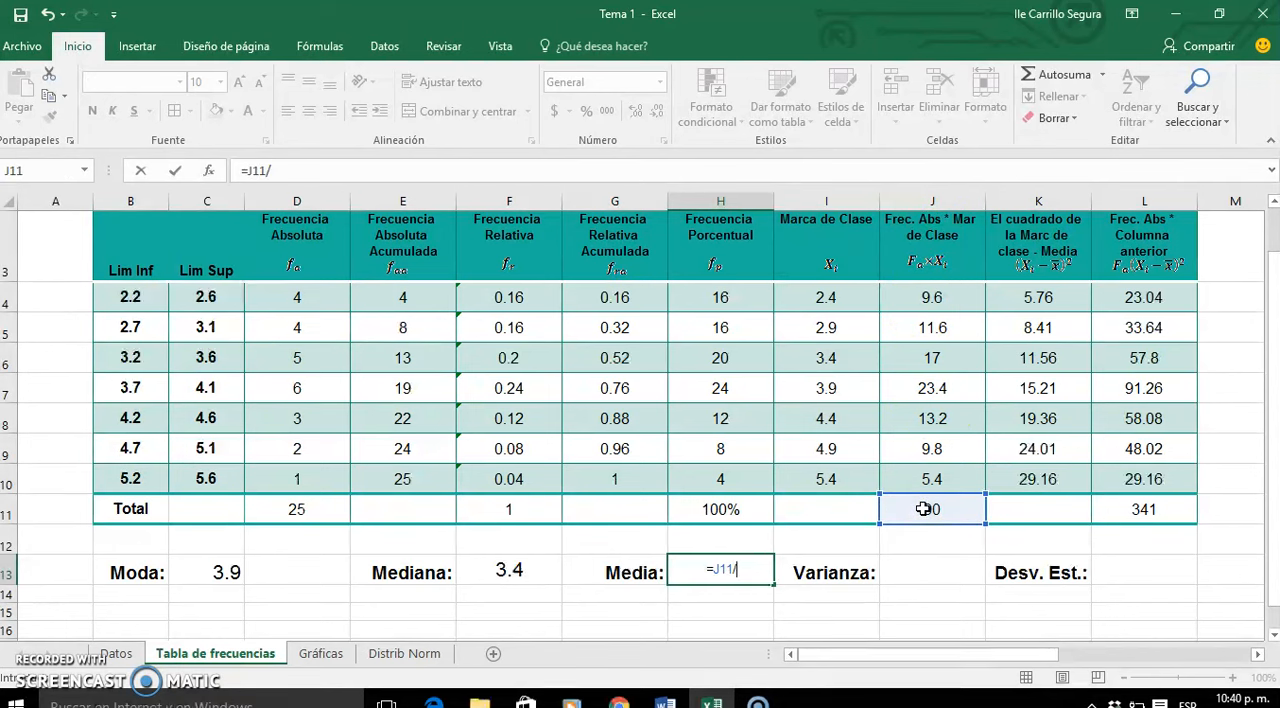
pyautogui.click(278, 511)
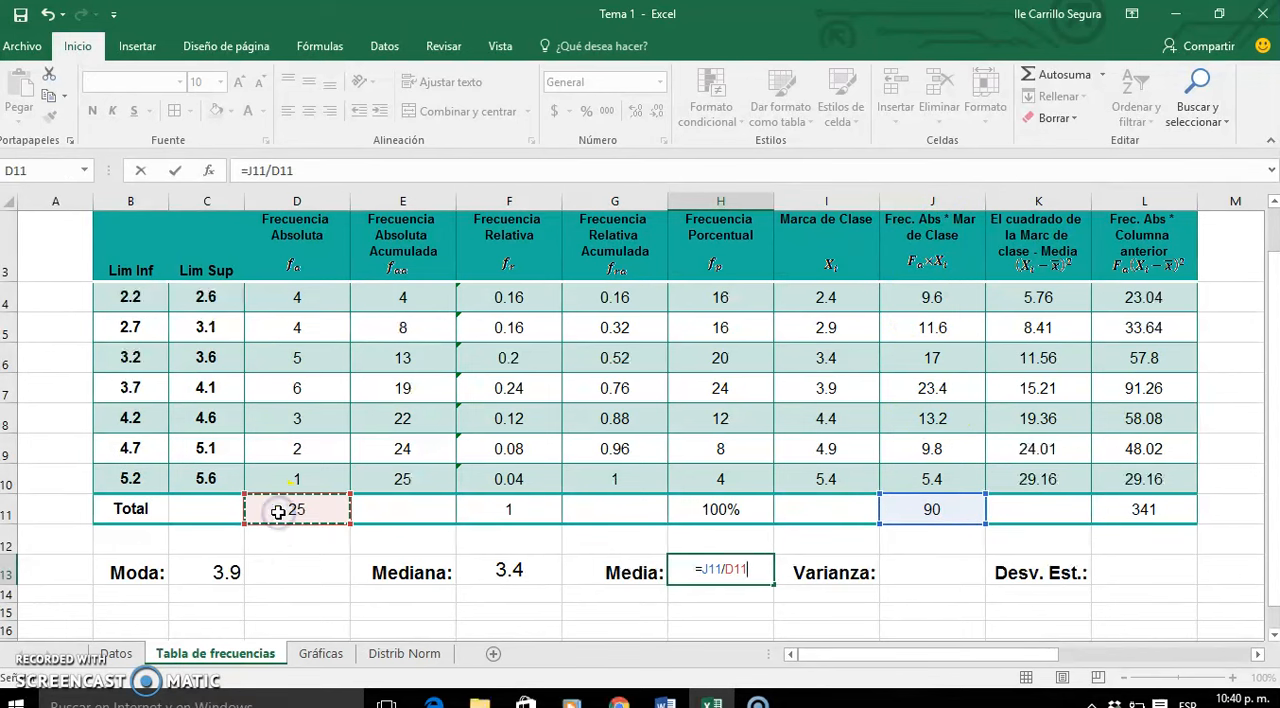
pyautogui.press('Return')
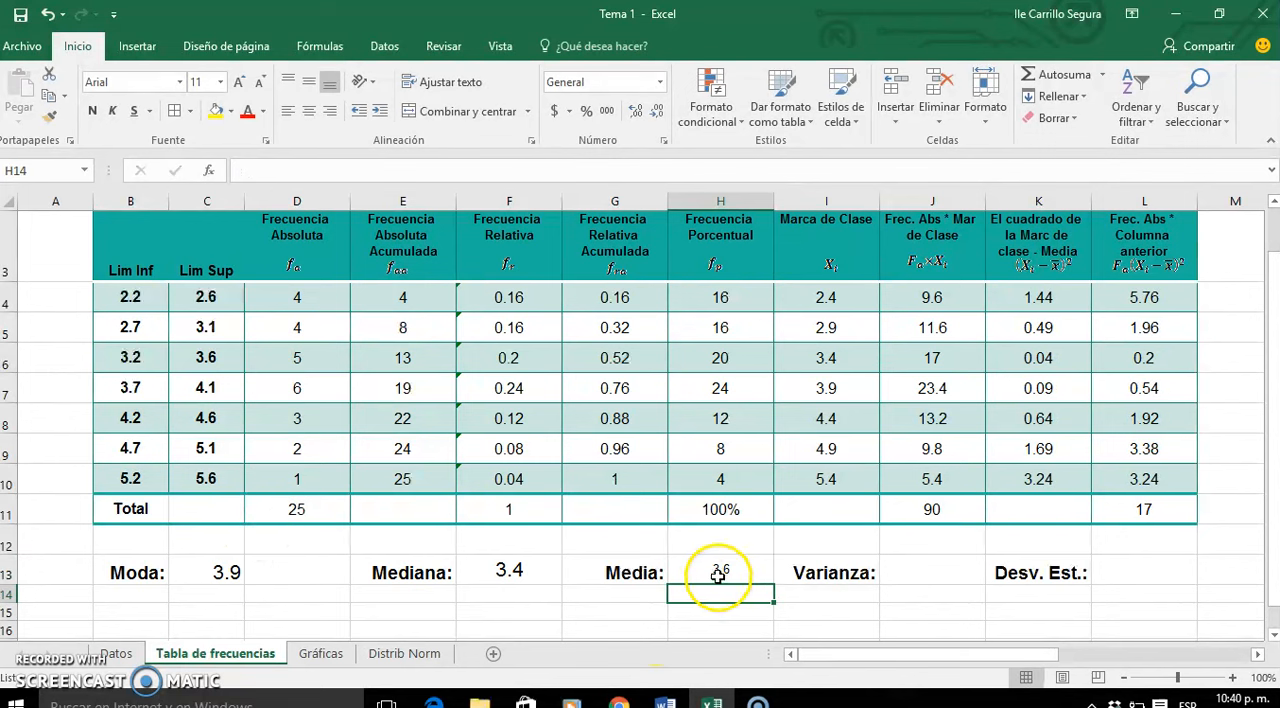
# - Enlarge the Media value in H13 to 16-point font
pyautogui.click(733, 570)
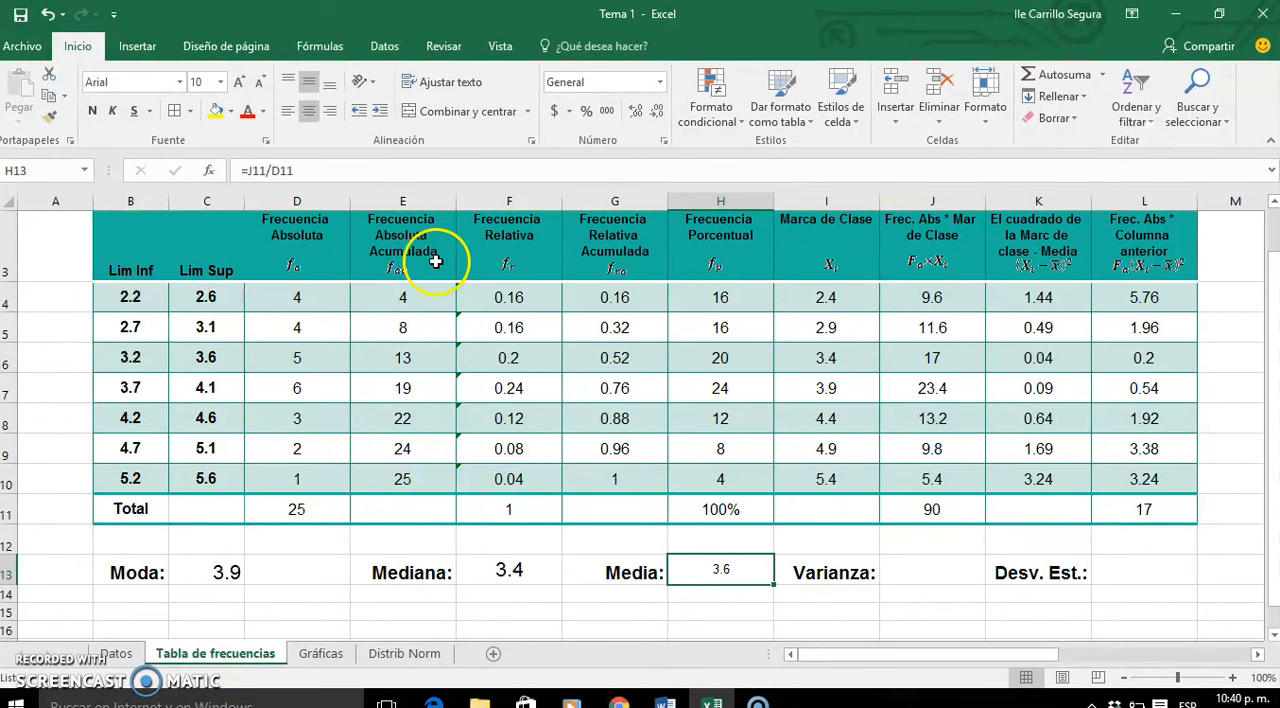
pyautogui.click(241, 82)
pyautogui.click(241, 82)
pyautogui.click(241, 82)
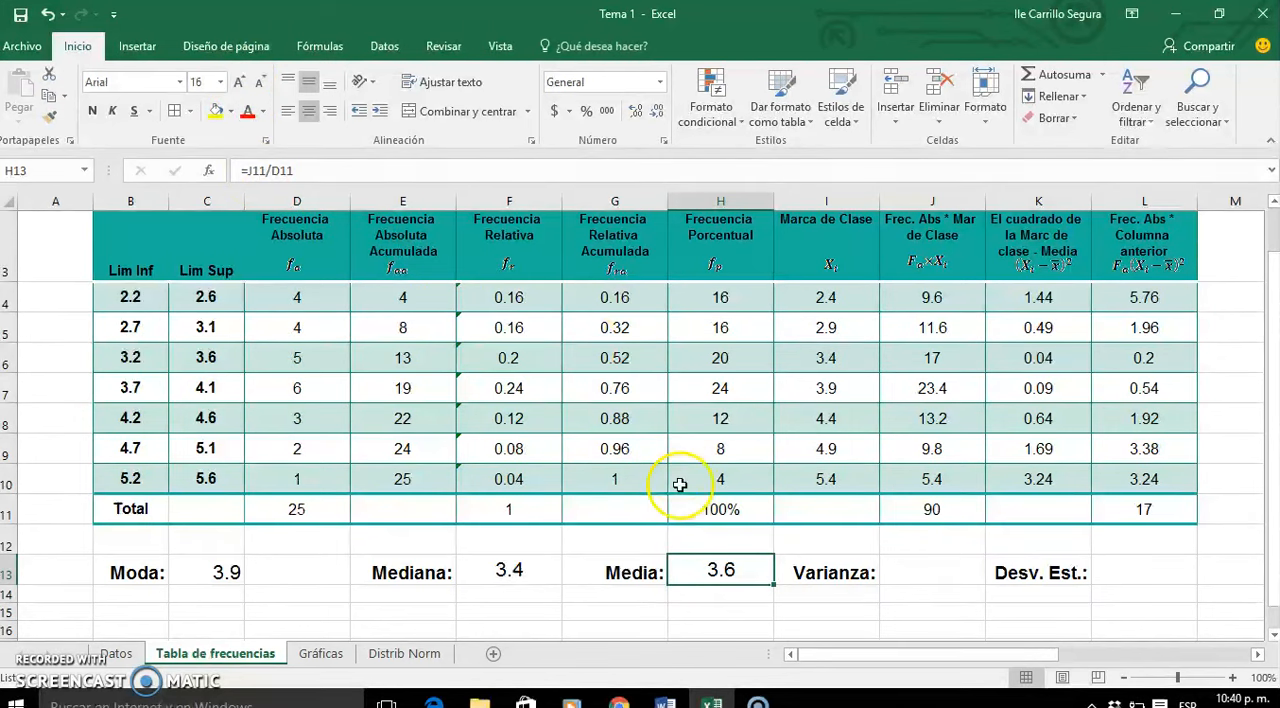
pyautogui.click(225, 572)
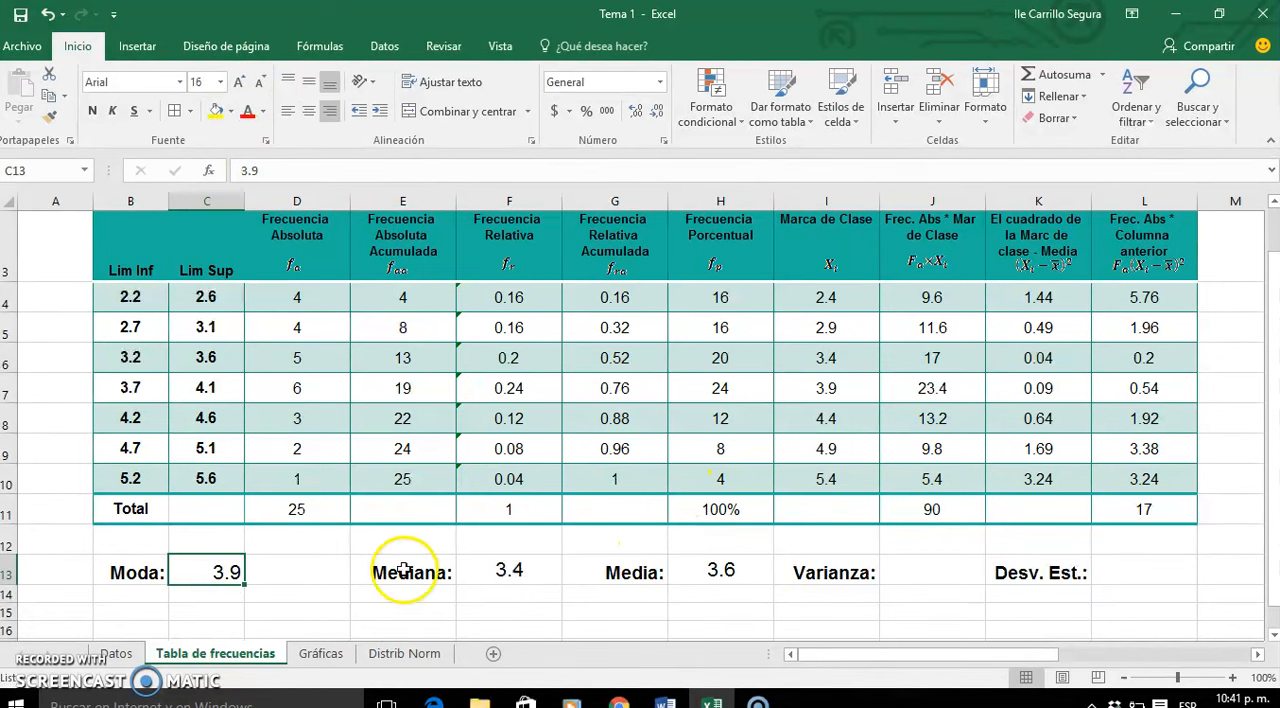
pyautogui.click(505, 571)
pyautogui.click(740, 569)
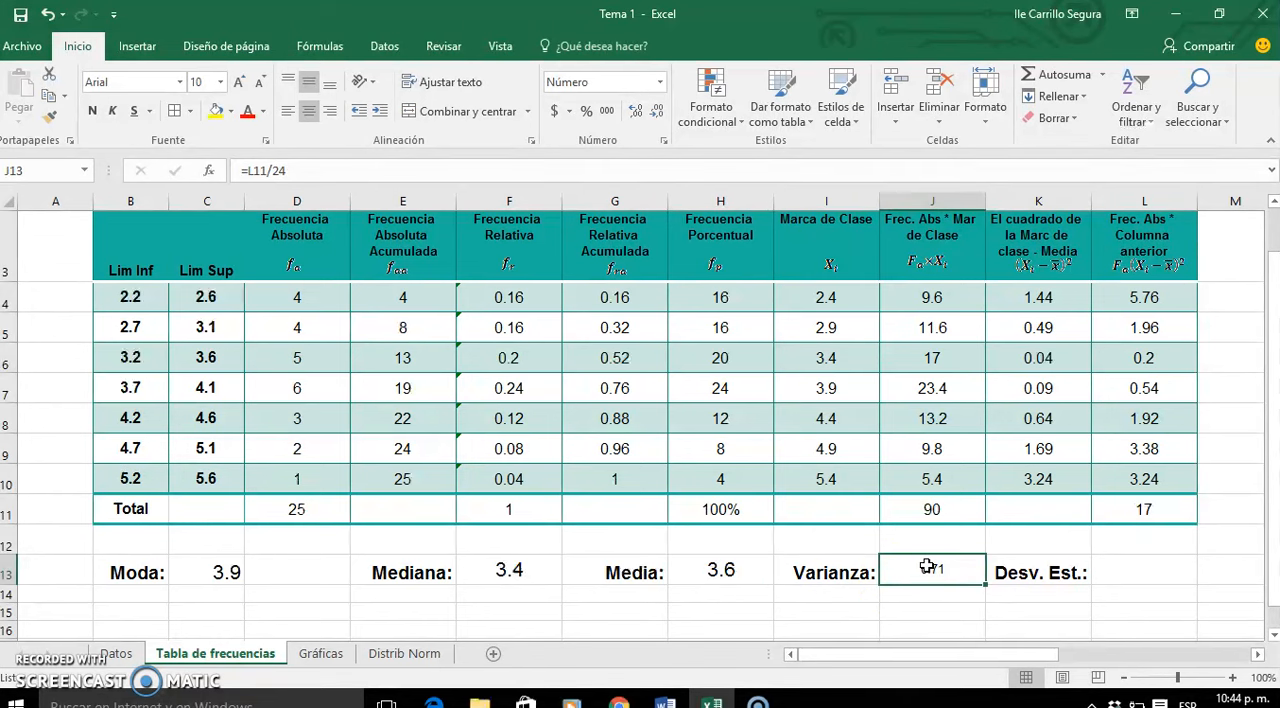
# - Inspect the Varianza formula in J13 and the cell it refers to, leaving the formula as it is
pyautogui.doubleClick(928, 567)
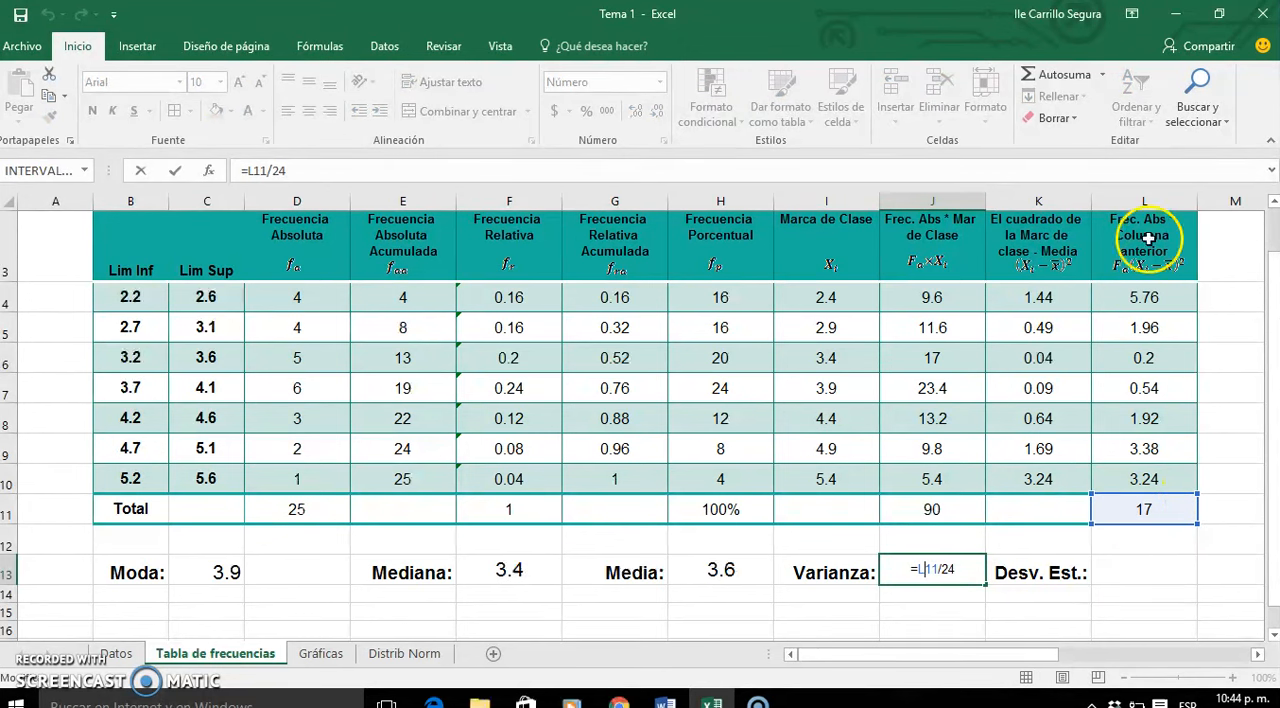
pyautogui.click(959, 569)
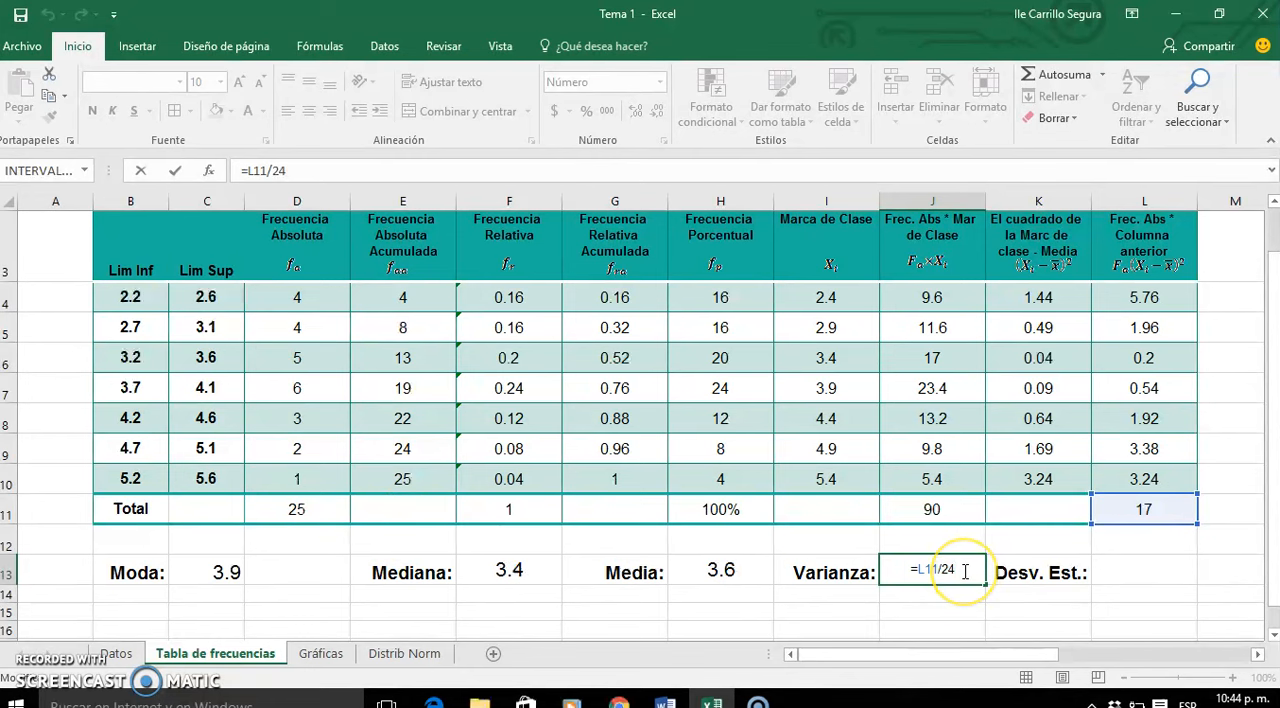
pyautogui.press('Return')
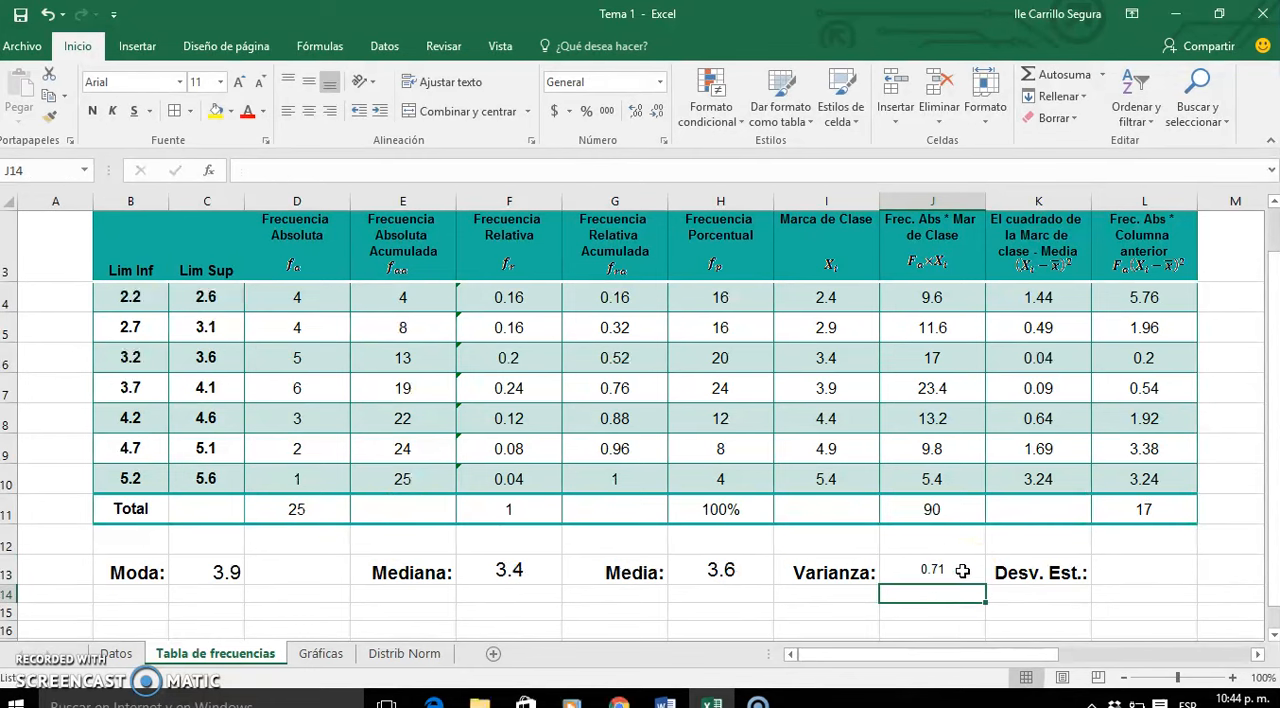
# - Enlarge the Varianza value in J13 to 16-point font
pyautogui.click(962, 571)
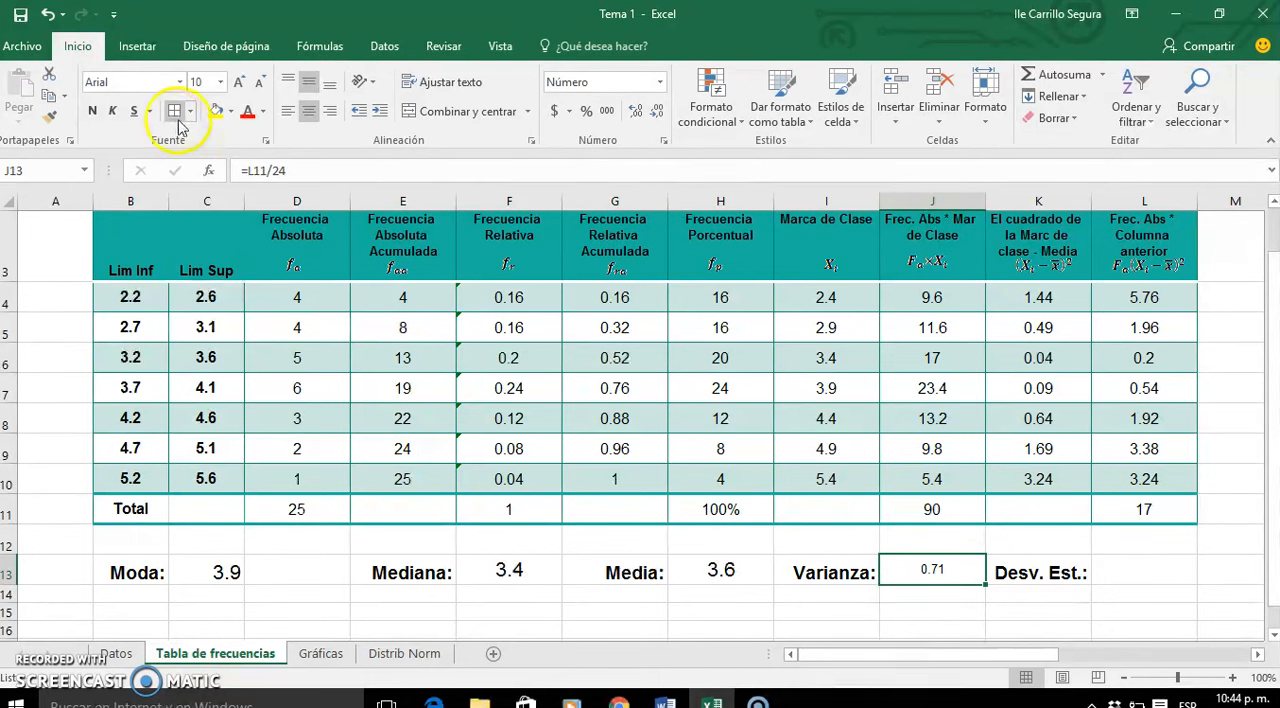
pyautogui.click(241, 86)
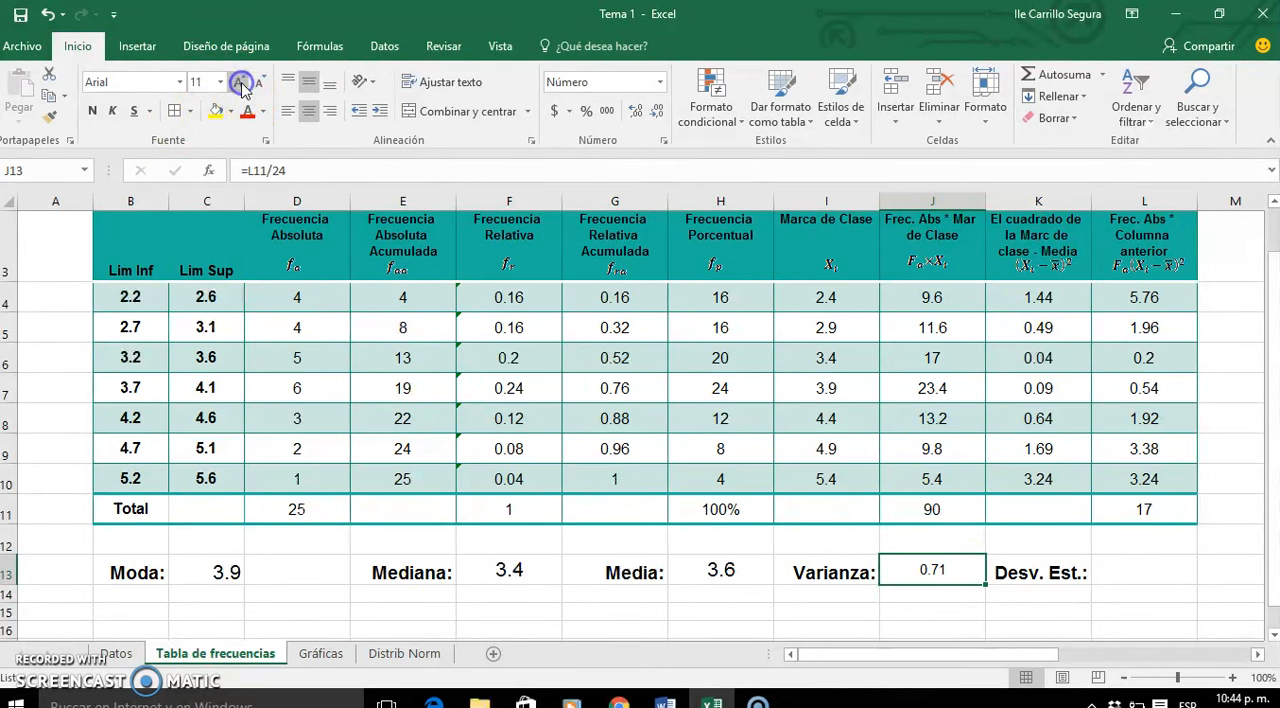
pyautogui.click(241, 86)
pyautogui.click(241, 86)
pyautogui.click(241, 86)
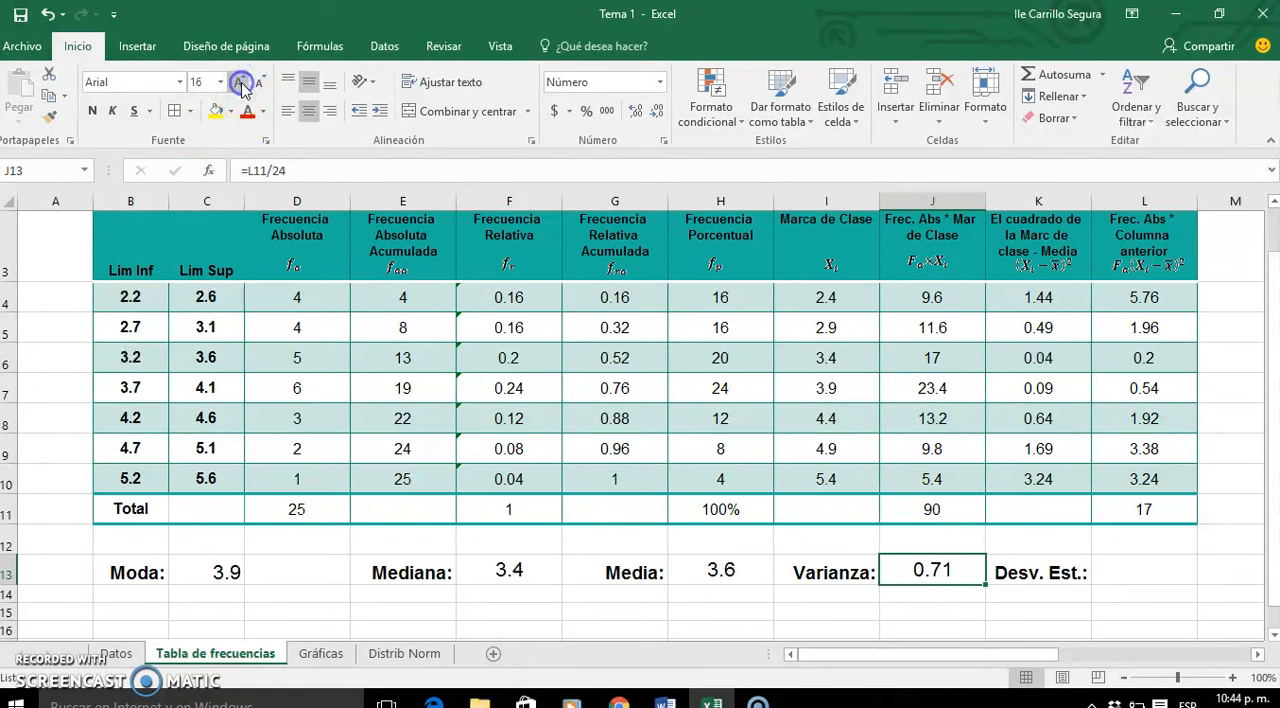
# - Calculate the standard deviation in L13 as the square root of the variance with =RAIZ(J13)
pyautogui.click(1131, 566)
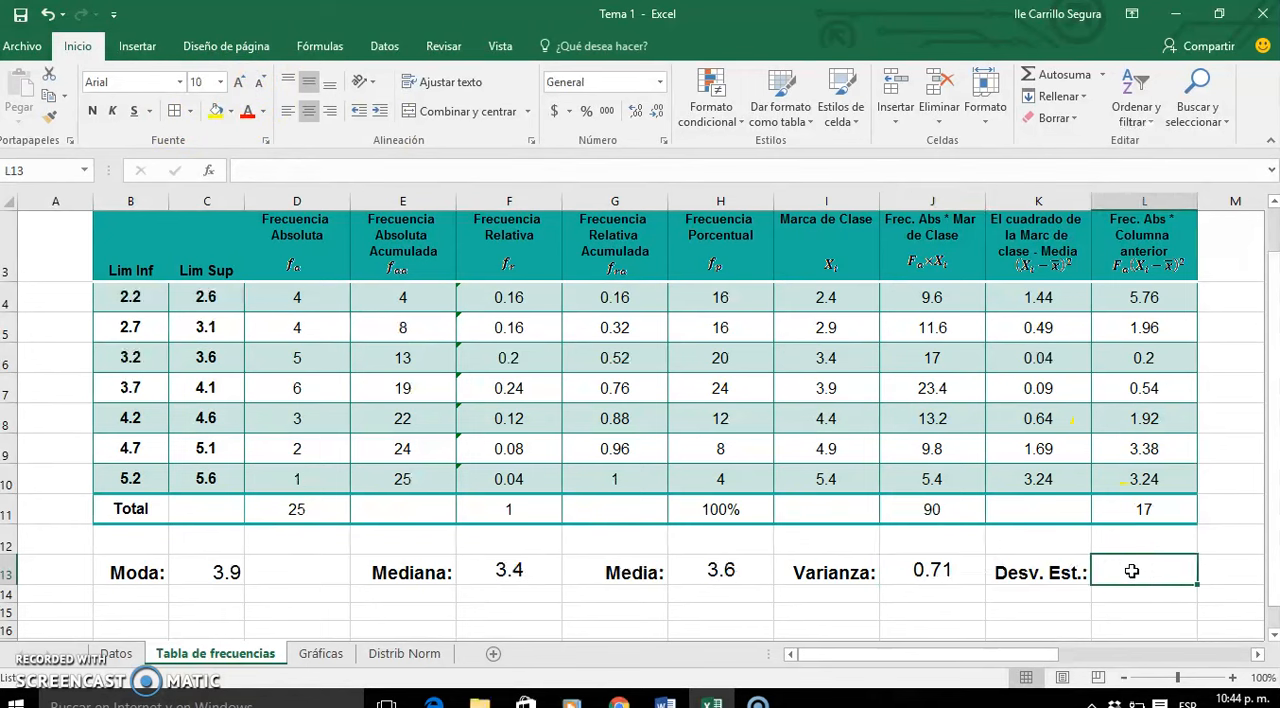
pyautogui.write('=')
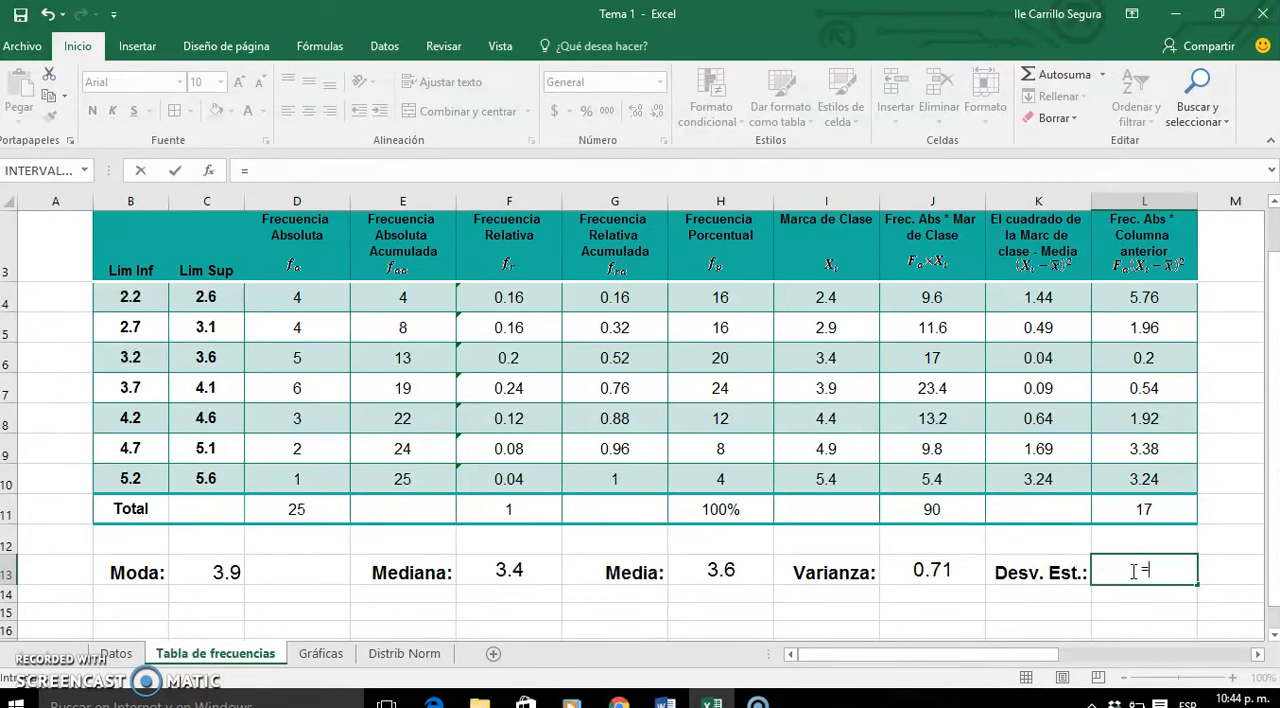
pyautogui.write('ra')
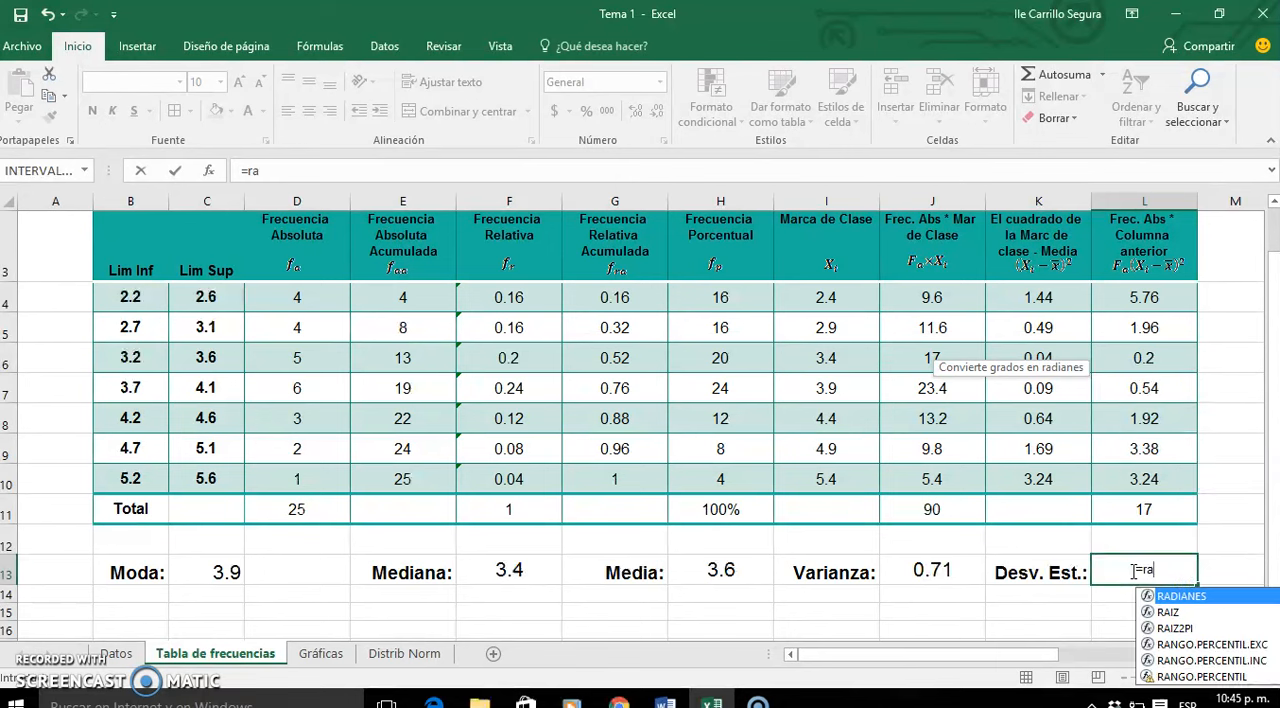
pyautogui.doubleClick(1180, 611)
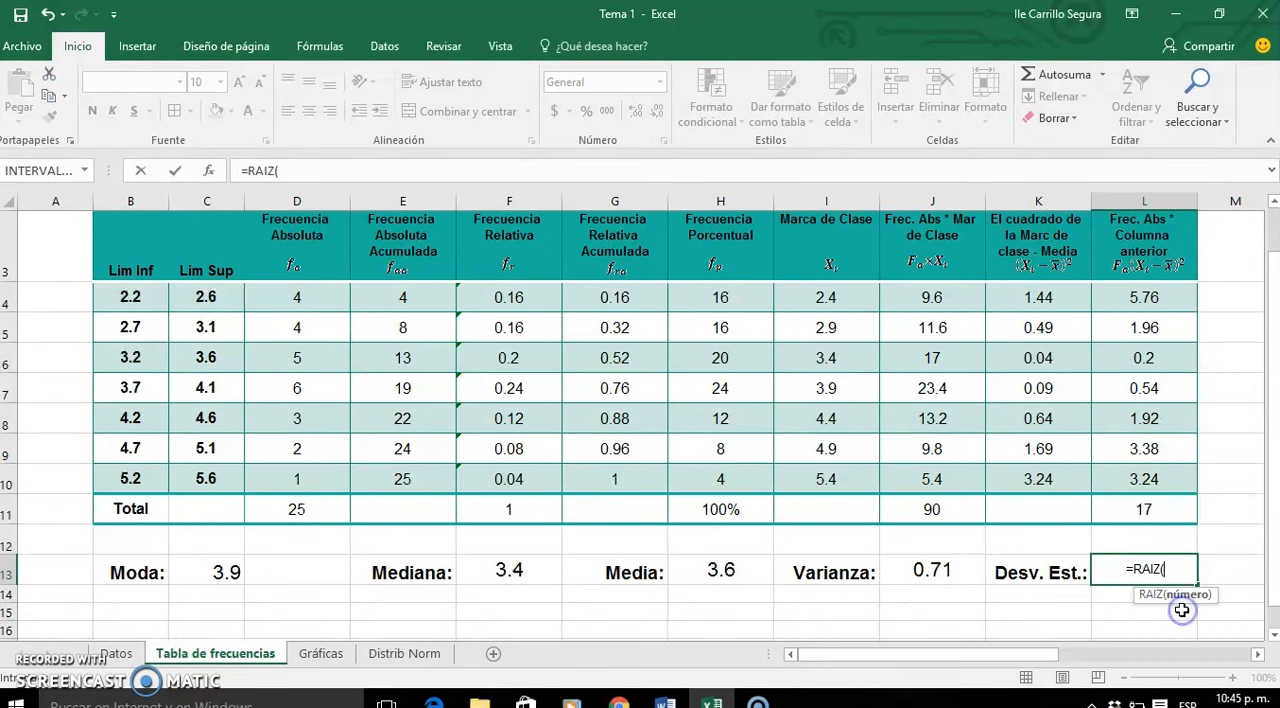
pyautogui.click(933, 577)
pyautogui.write(')')
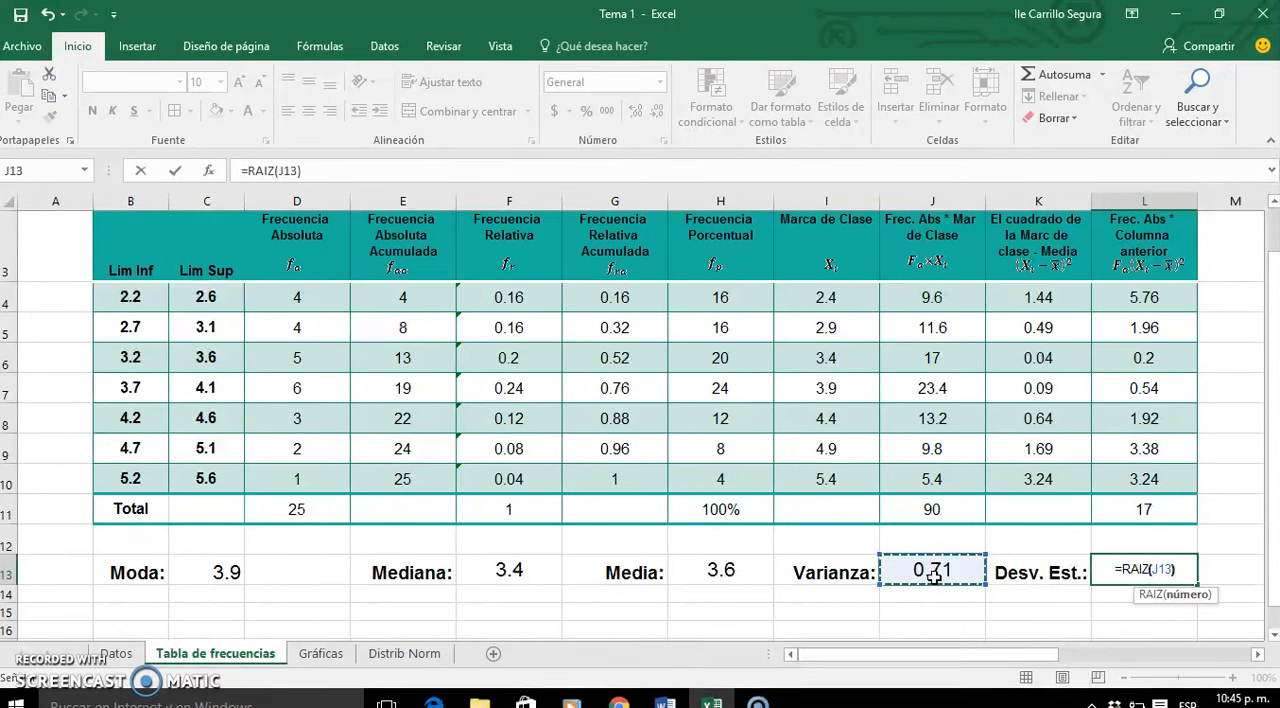
pyautogui.press('Return')
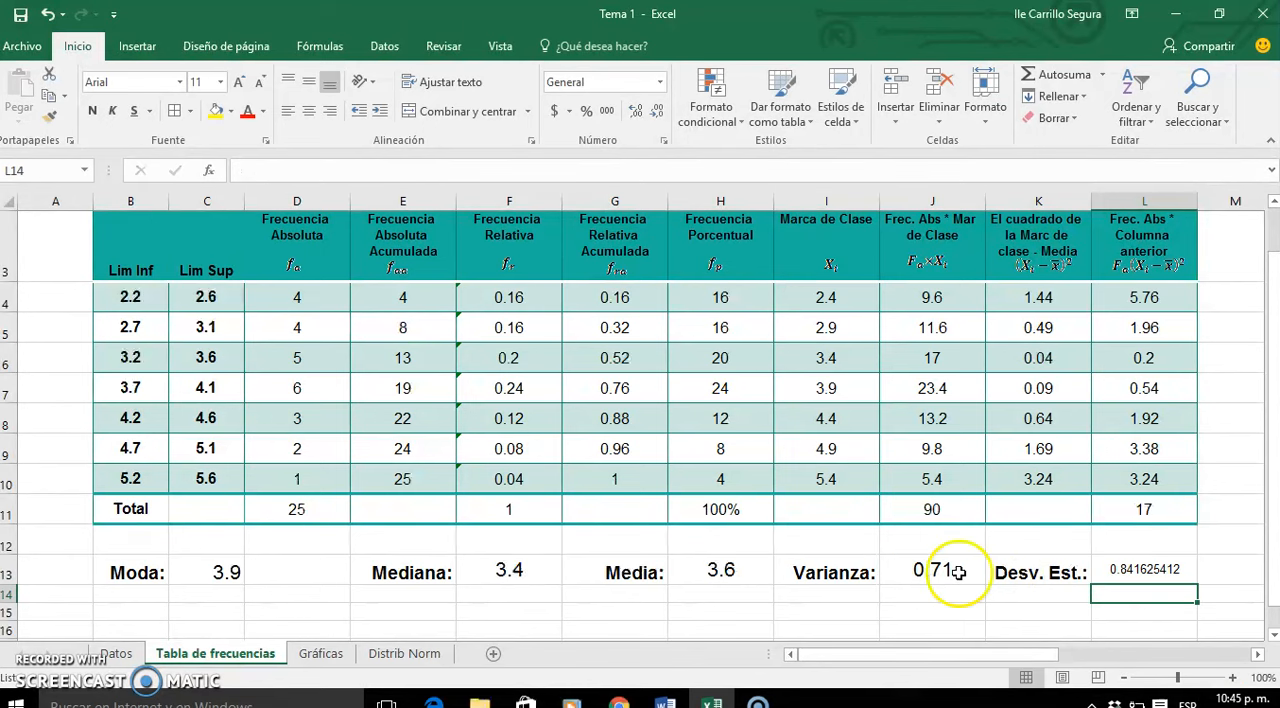
# - Format the standard deviation in L13 with 16-point font and two decimal places
pyautogui.click(1135, 569)
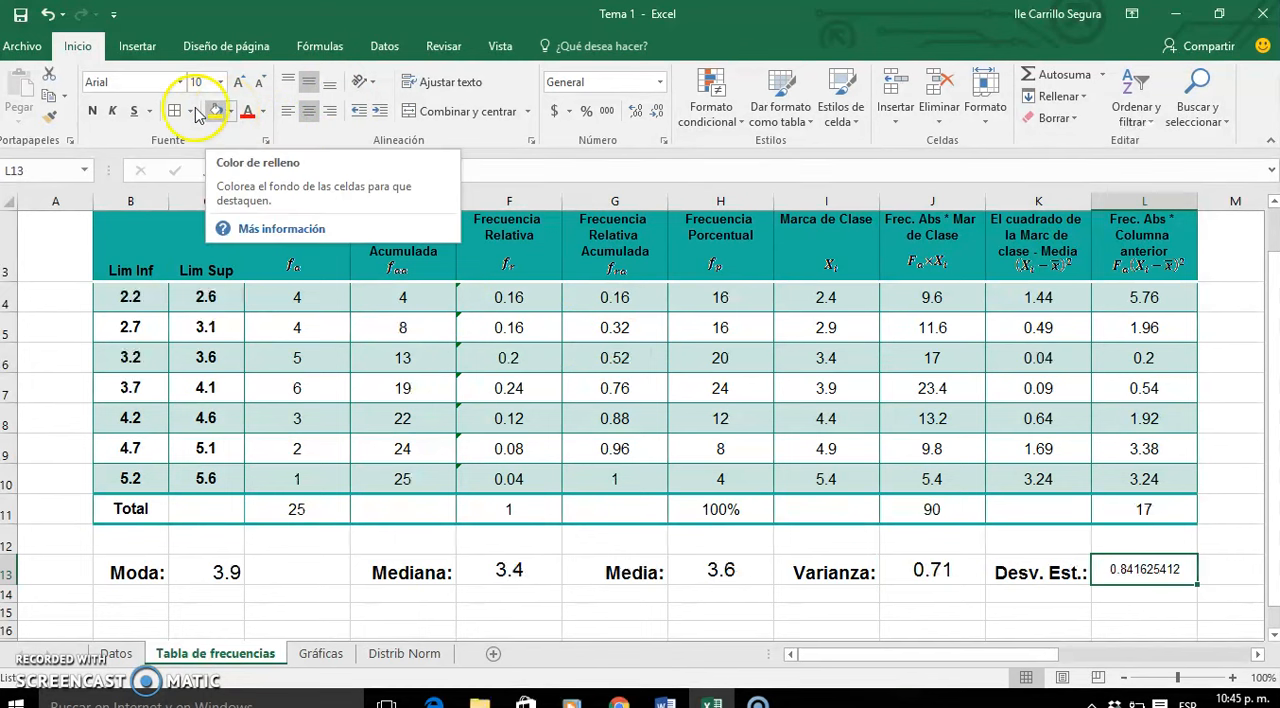
pyautogui.click(238, 84)
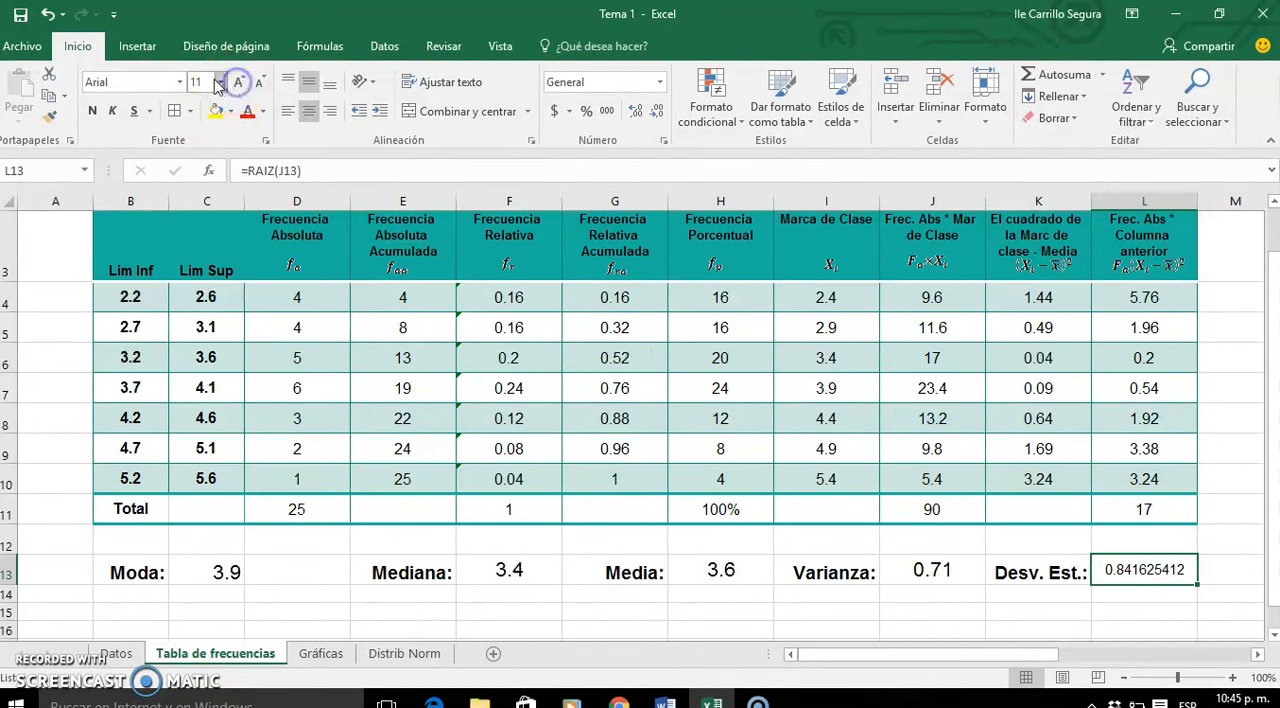
pyautogui.click(221, 84)
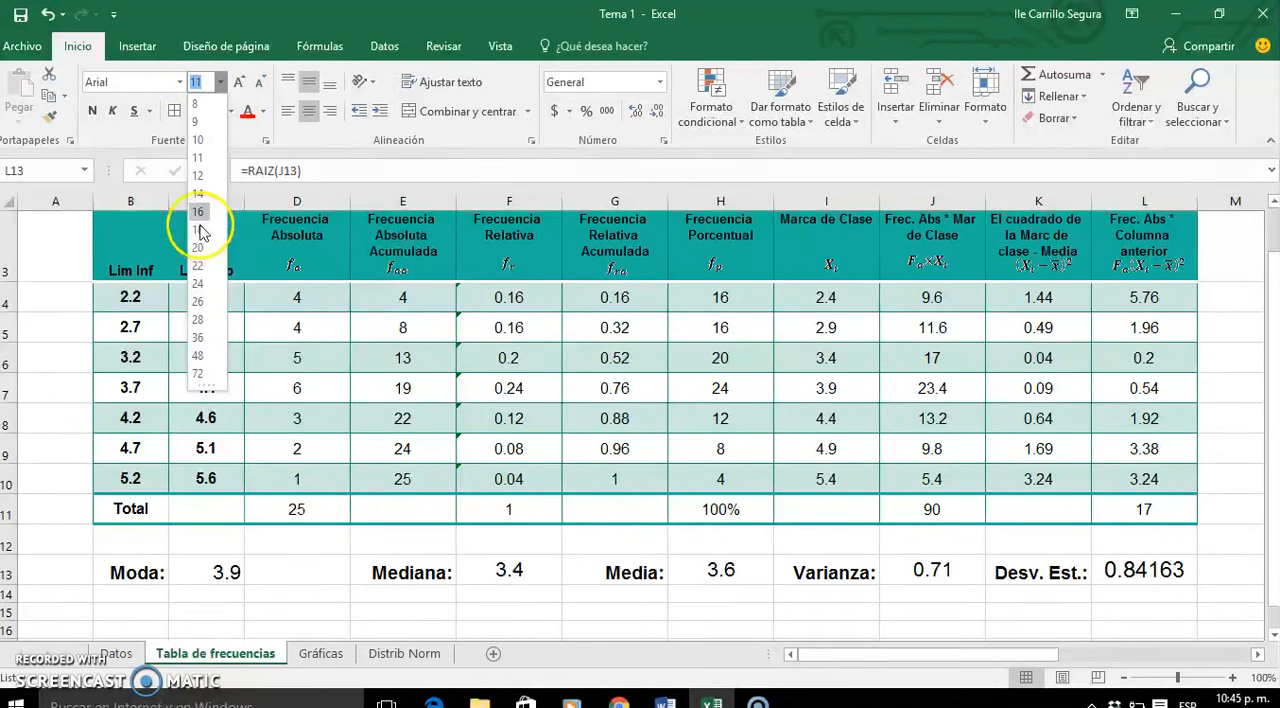
pyautogui.click(197, 211)
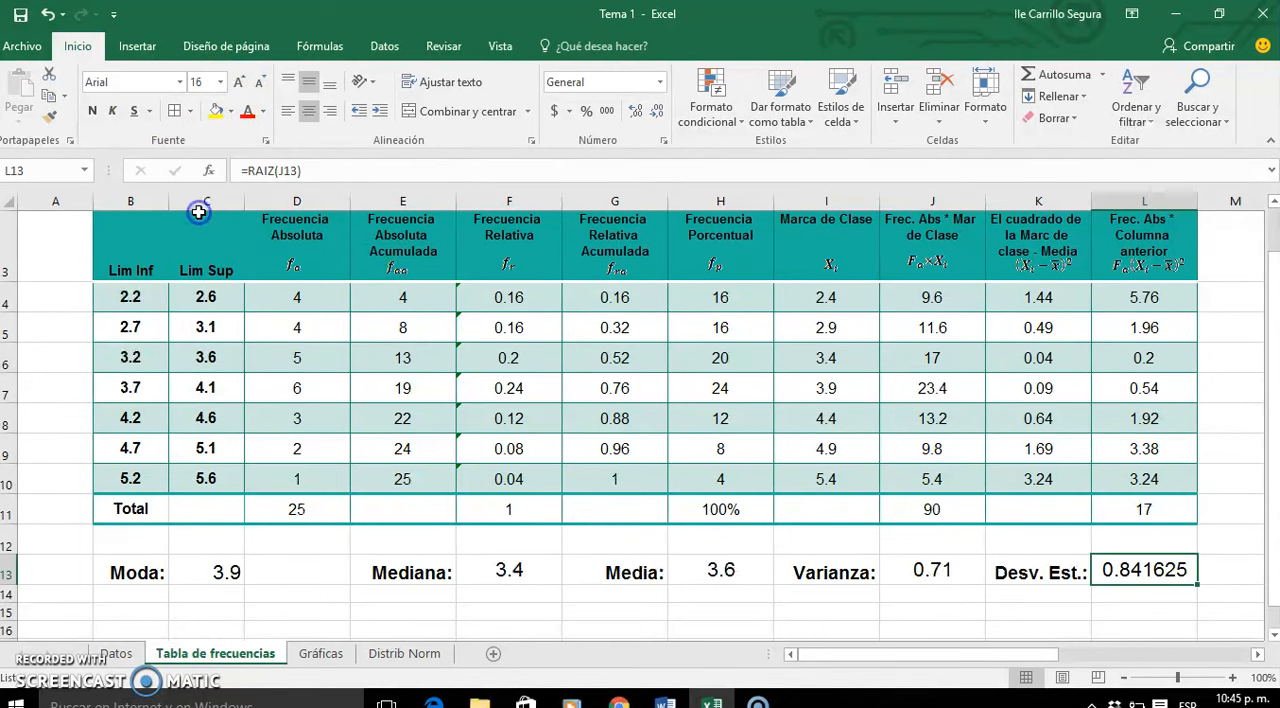
pyautogui.click(650, 111)
pyautogui.click(650, 111)
pyautogui.click(650, 111)
pyautogui.click(650, 111)
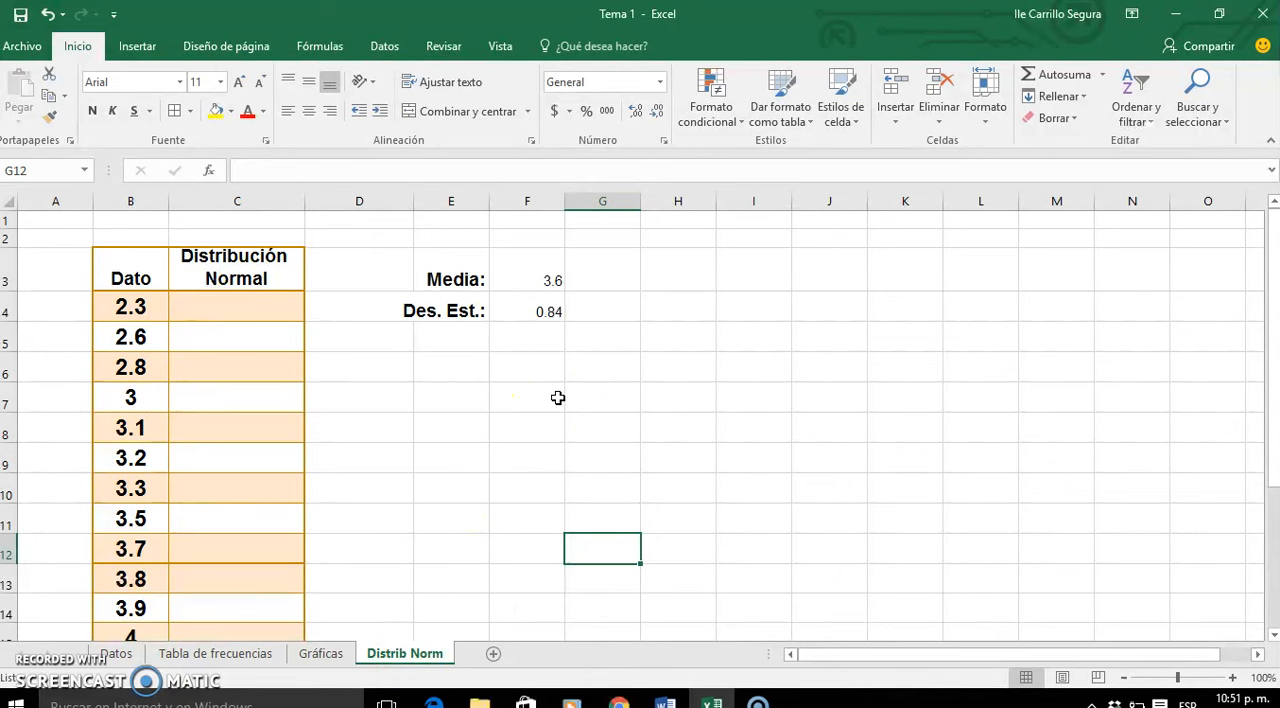
# - Return to the Tabla de frecuencias sheet
pyautogui.click(215, 655)
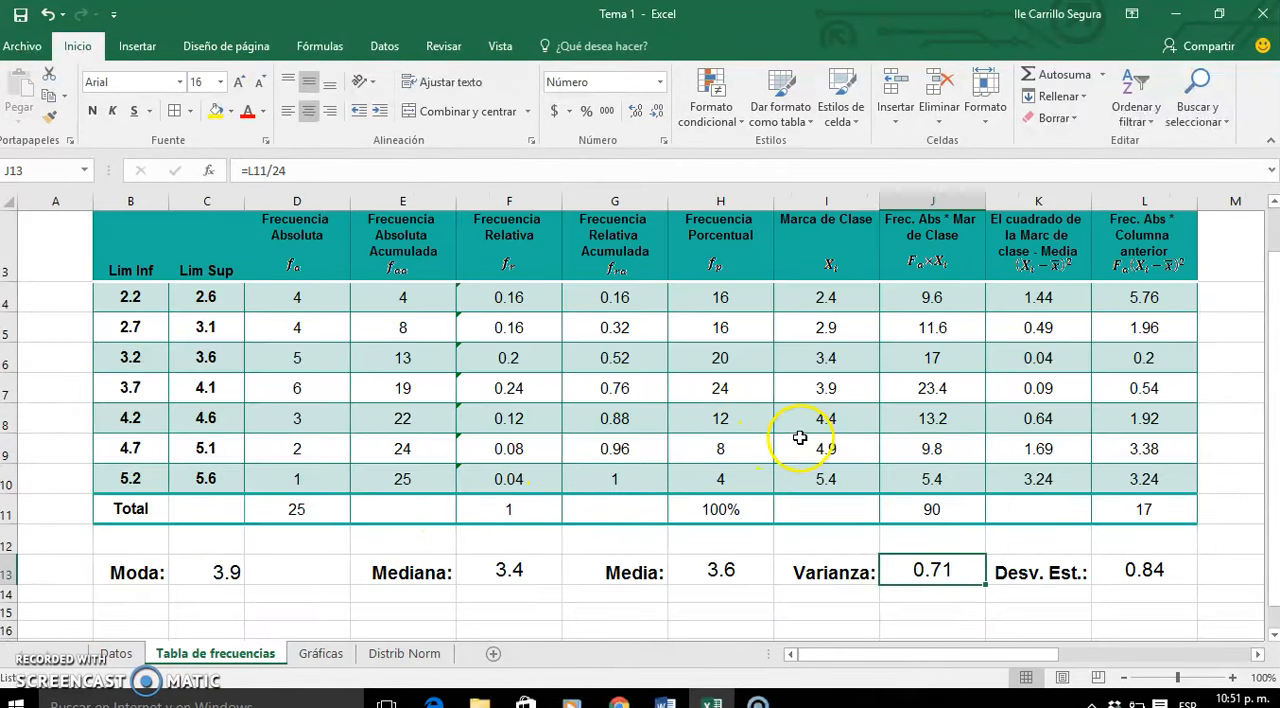